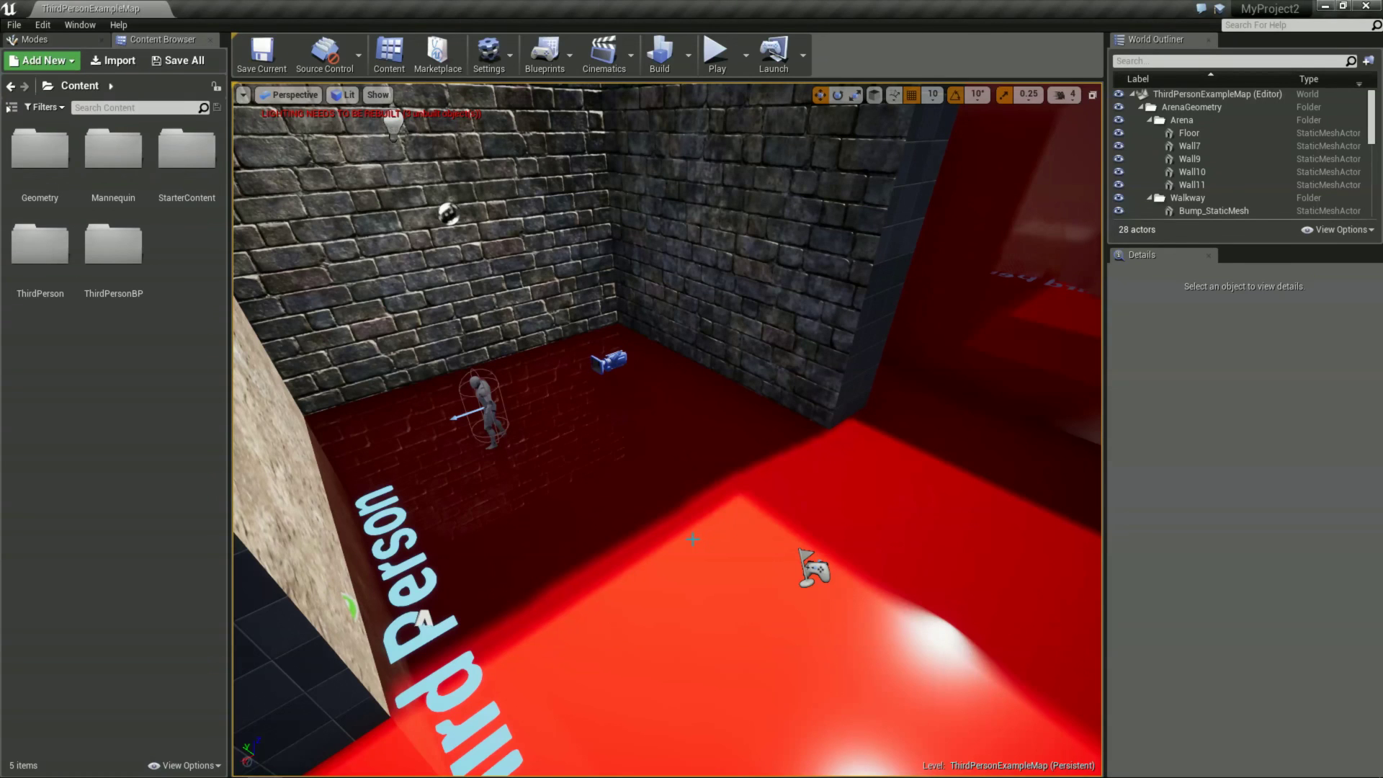
# - Orbit the viewport toward the white walkway and red floor beside the Third Person text
pyautogui.moveTo(683, 543); pyautogui.dragTo(632, 540)
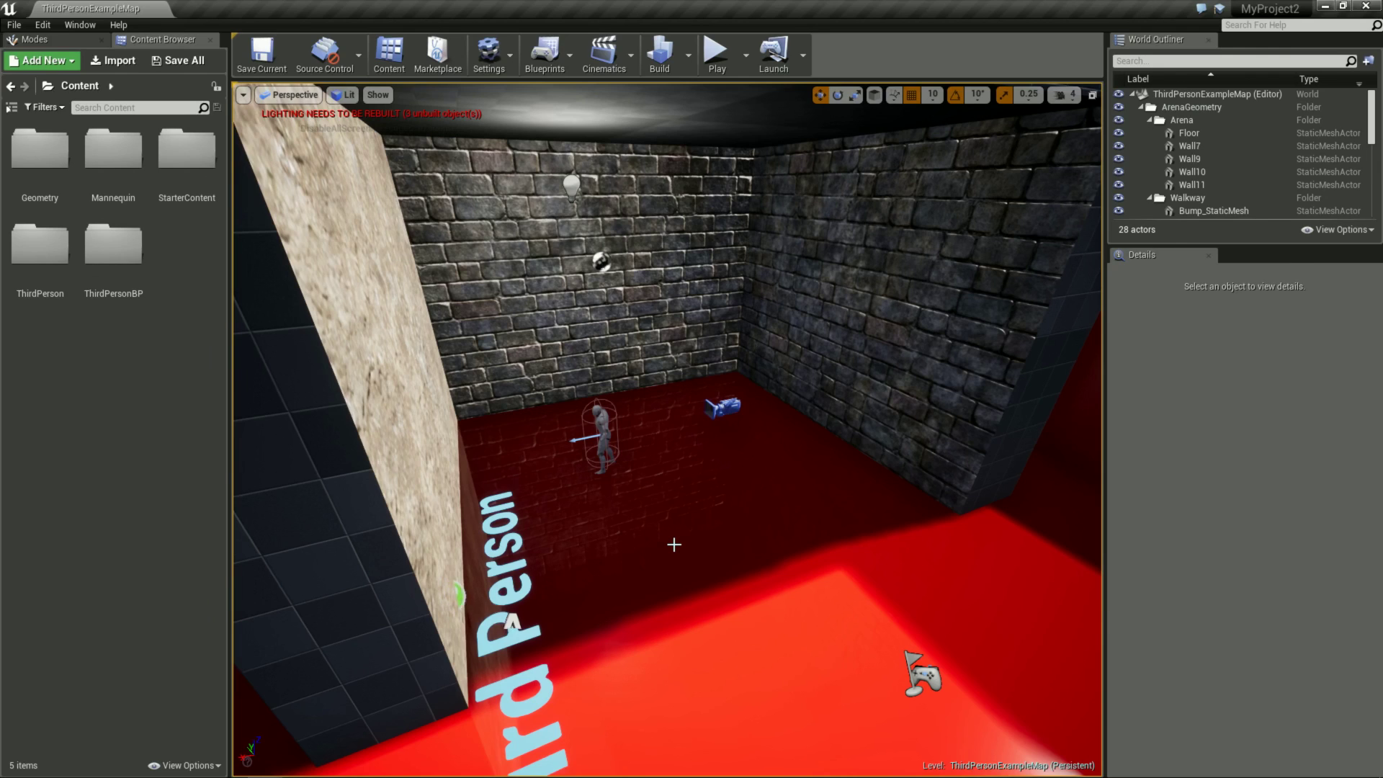
pyautogui.moveTo(673, 544)
pyautogui.mouseDown()
pyautogui.moveTo(516, 539)
pyautogui.moveTo(726, 502)
pyautogui.moveTo(692, 591)
pyautogui.moveTo(703, 631)
pyautogui.mouseUp()
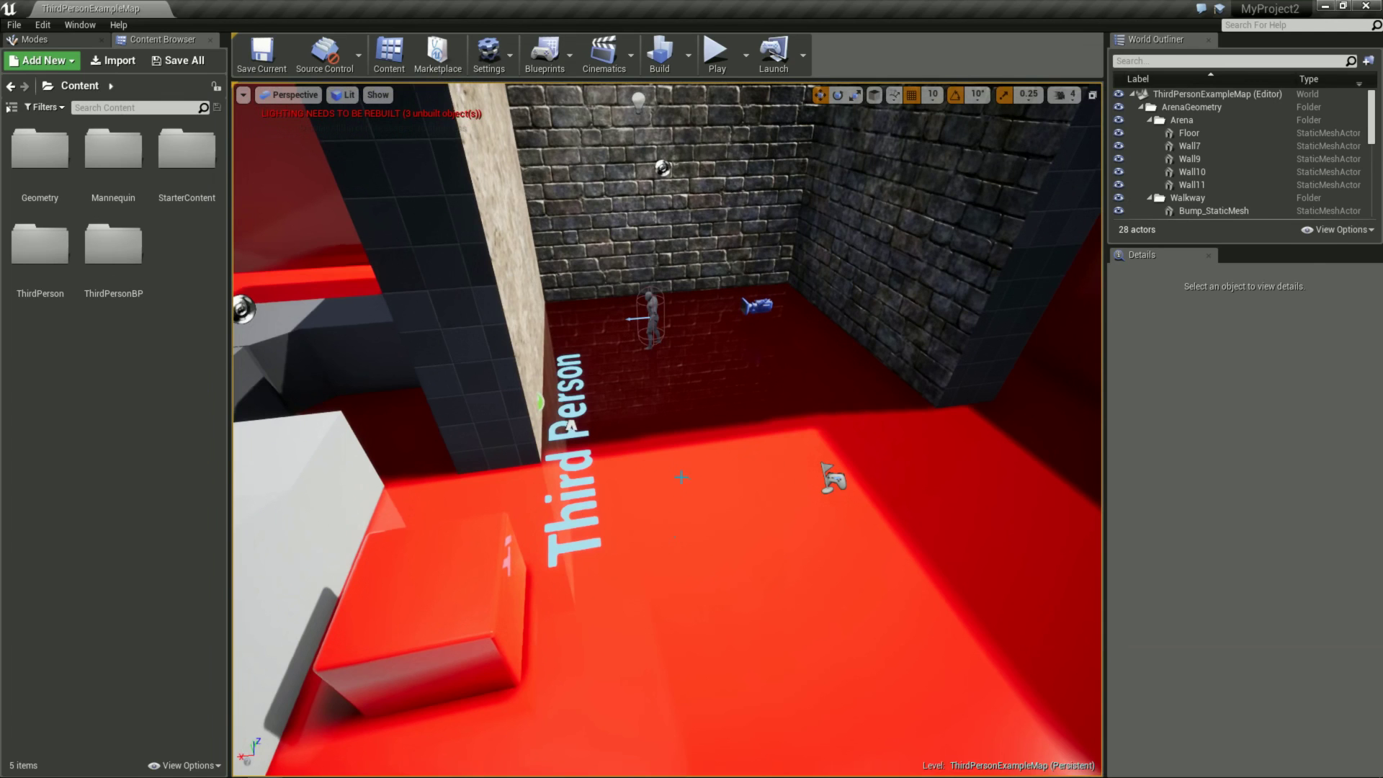
# - Add a new folder named MyContent under Content and open it
pyautogui.rightClick(131, 333)
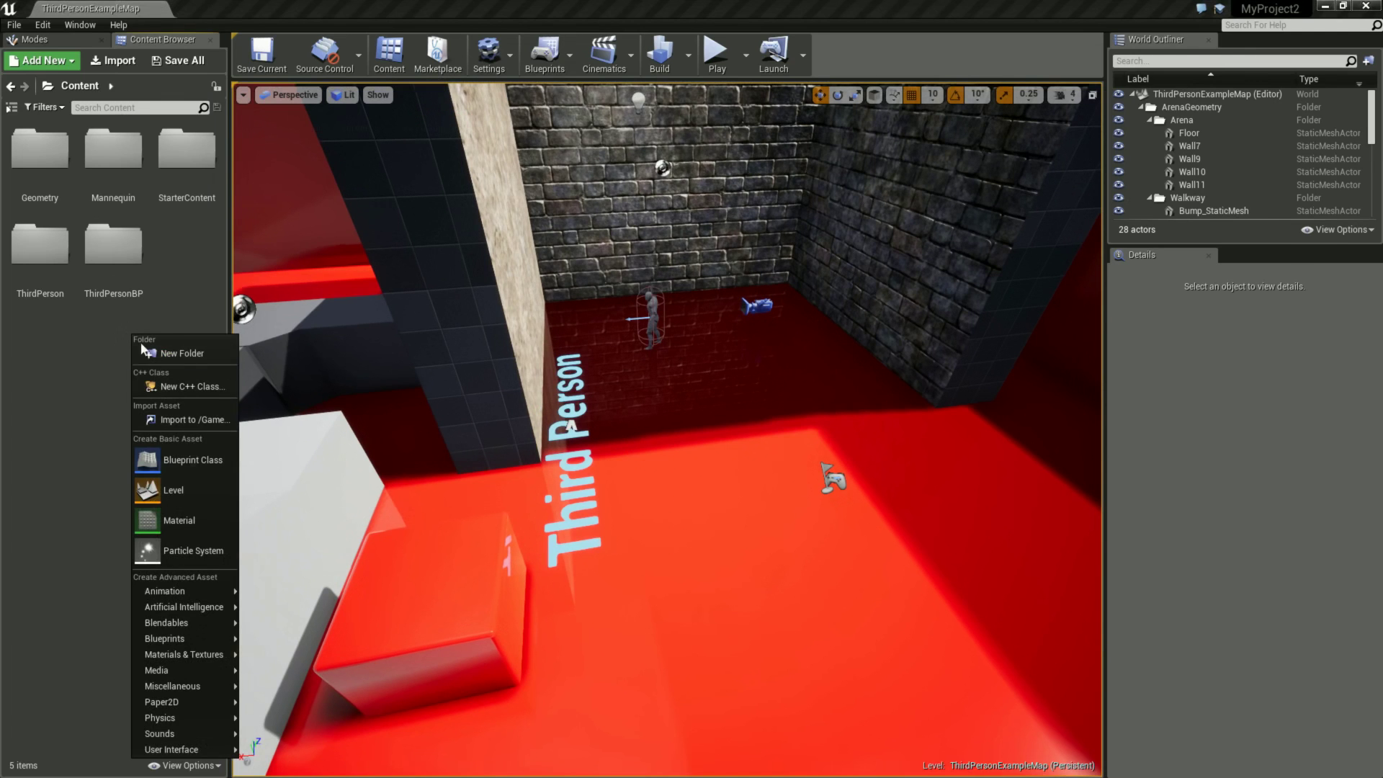
pyautogui.click(148, 353)
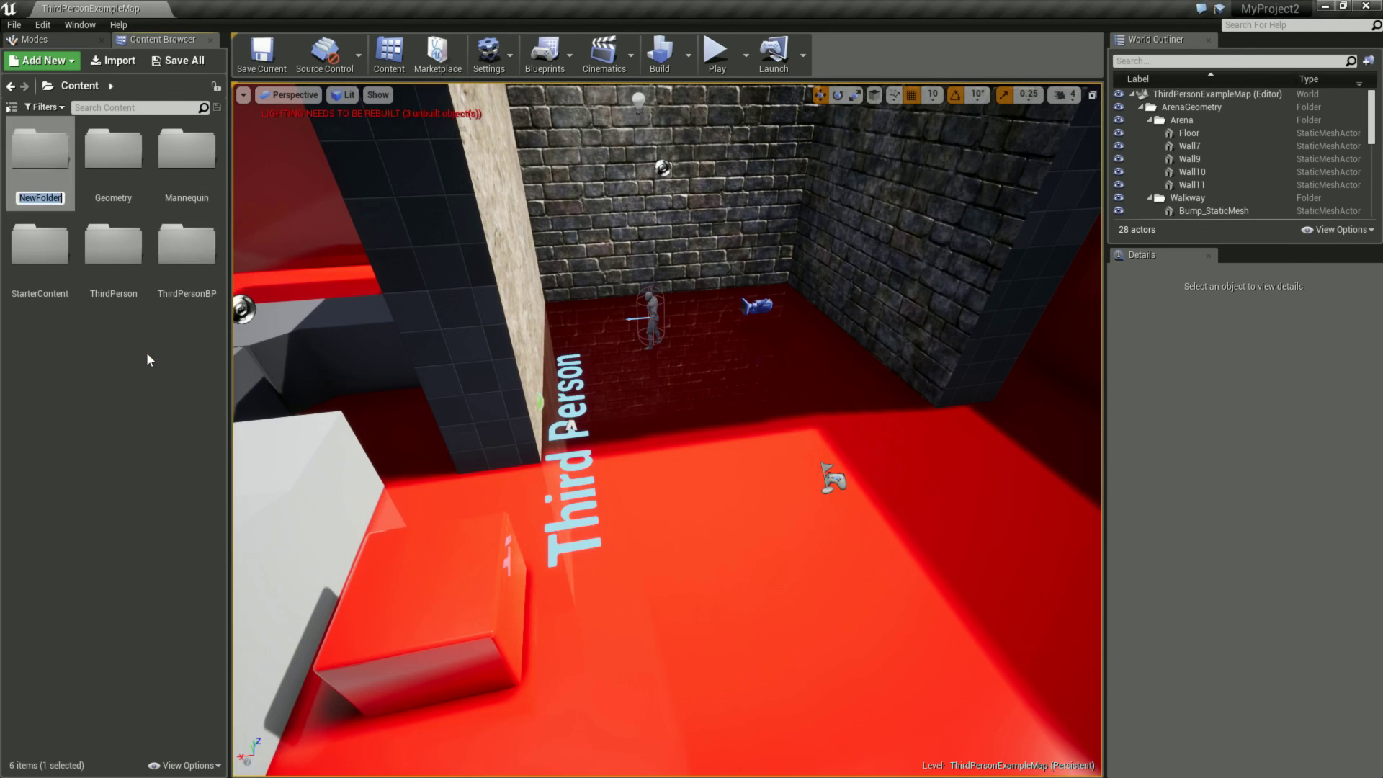
pyautogui.write('MyContent')
pyautogui.click(147, 358)
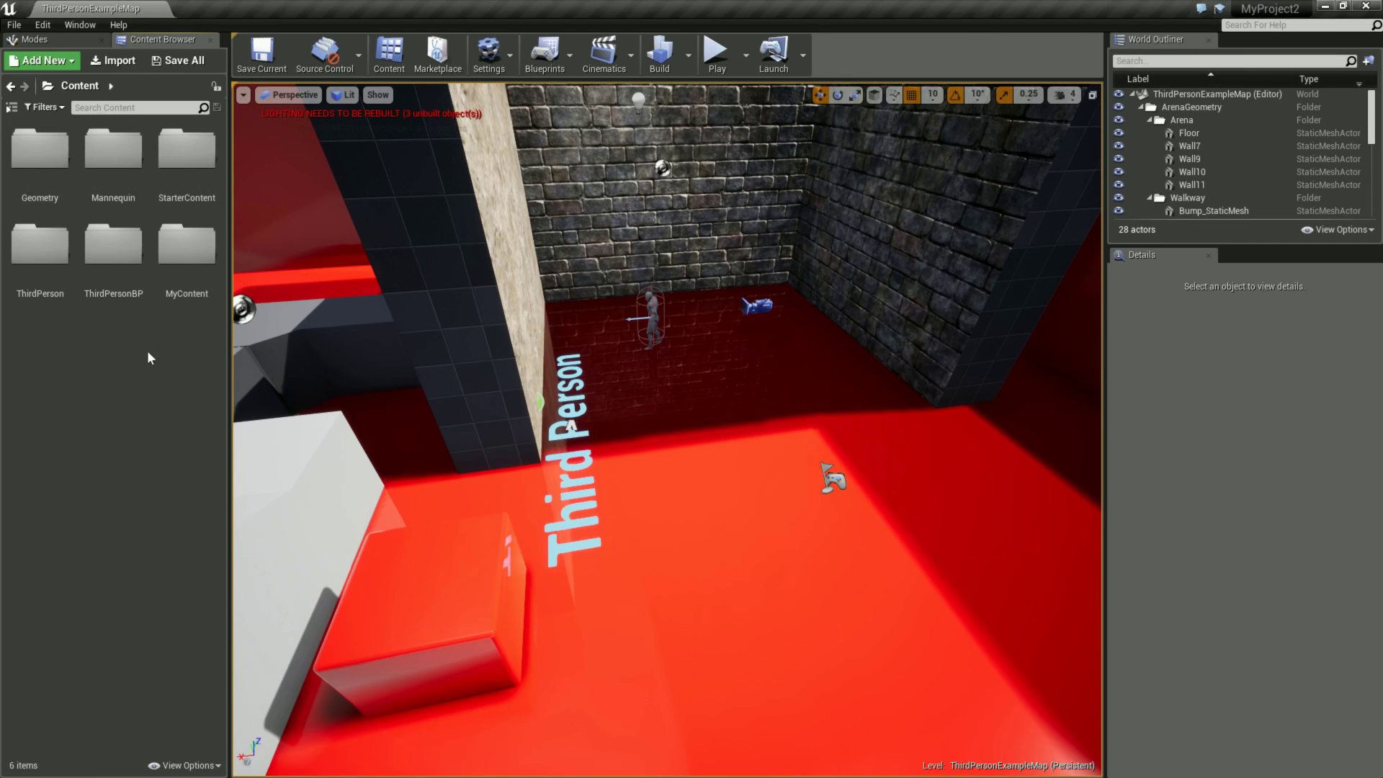
pyautogui.doubleClick(174, 273)
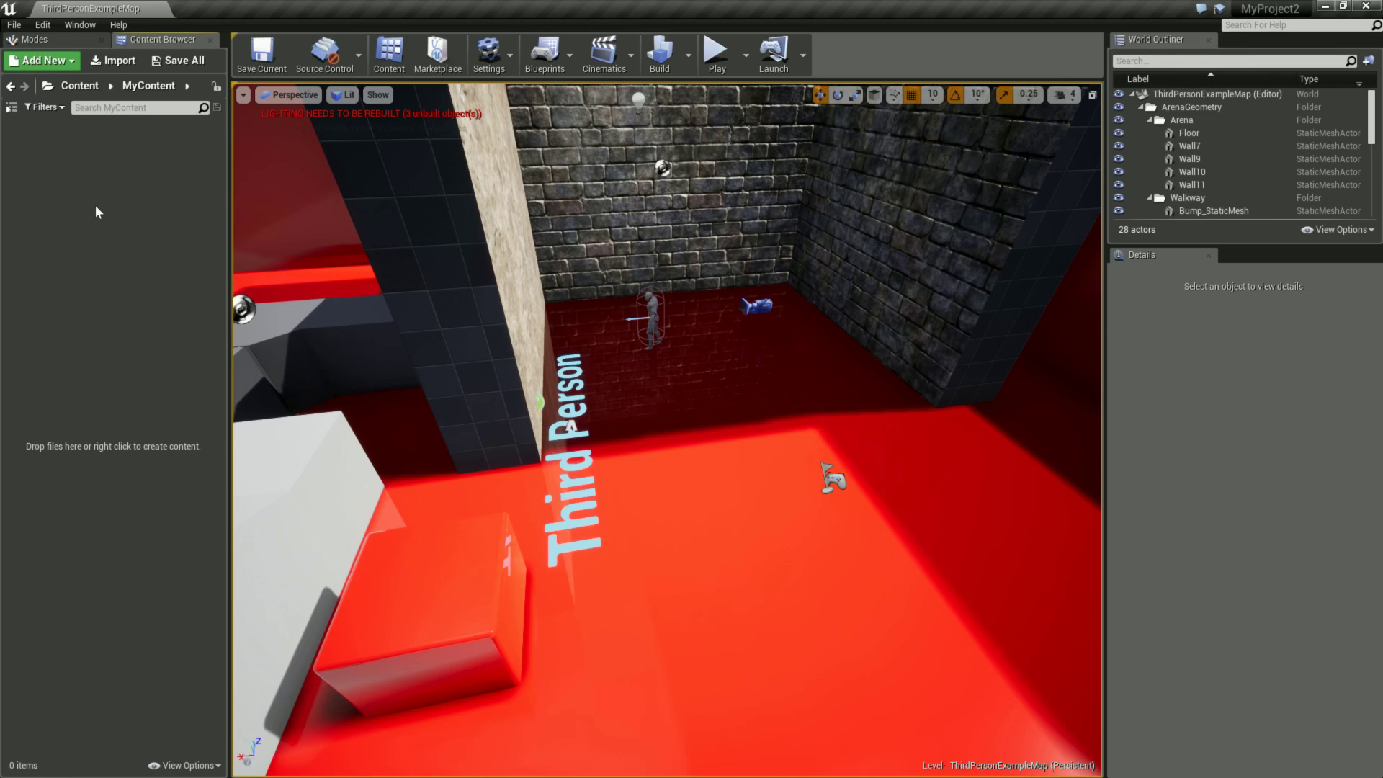
# - Create a material named Lava in MyContent and open it in the Material Editor
pyautogui.rightClick(46, 173)
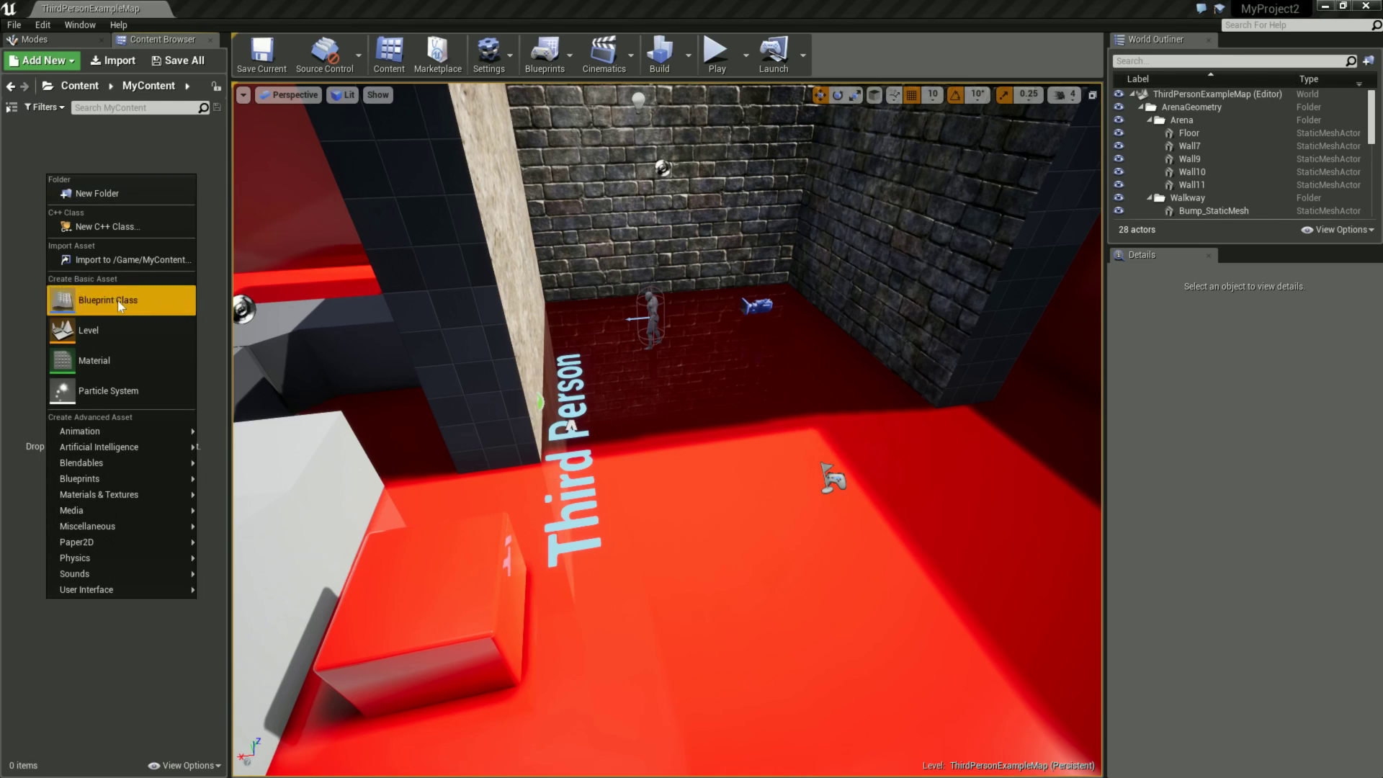
pyautogui.click(108, 360)
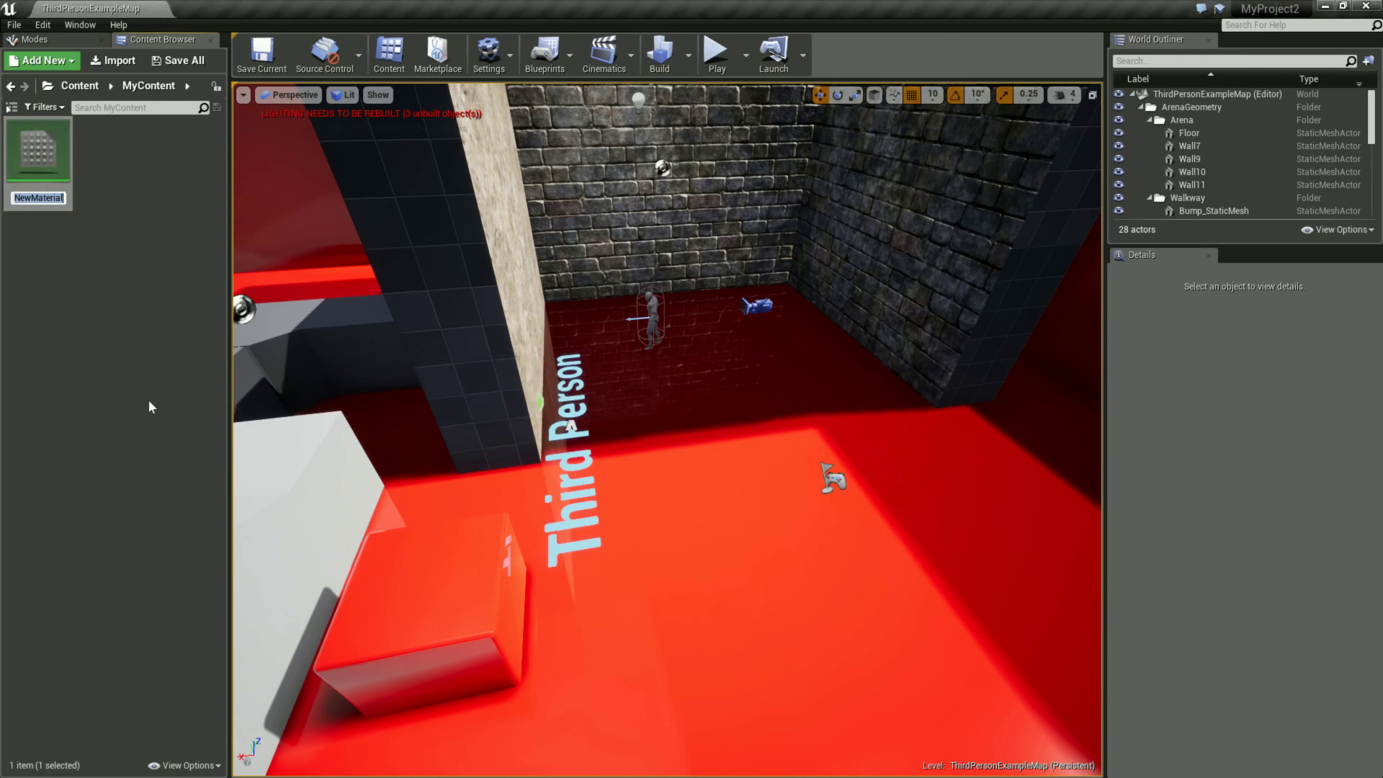
pyautogui.write('Lava')
pyautogui.press('Return')
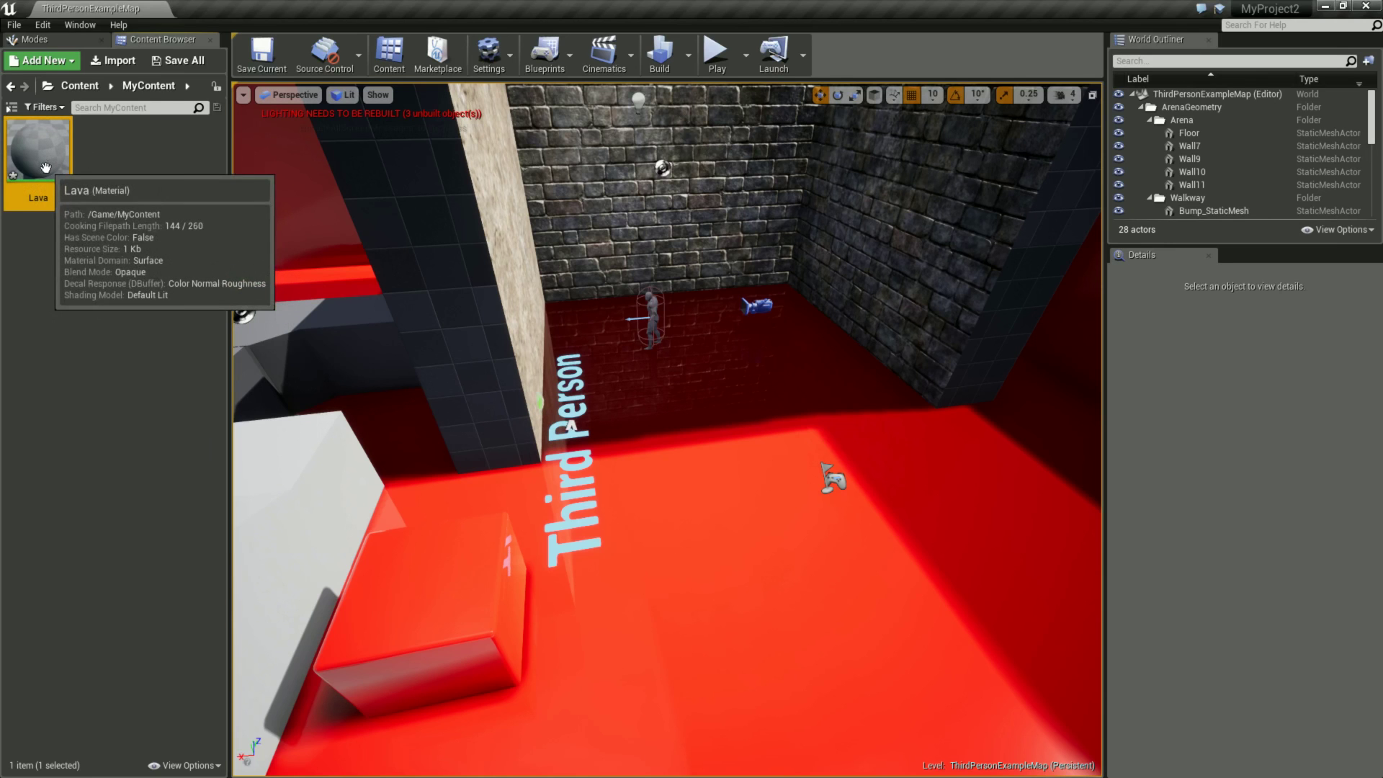
pyautogui.moveTo(45, 167); pyautogui.dragTo(277, 372)
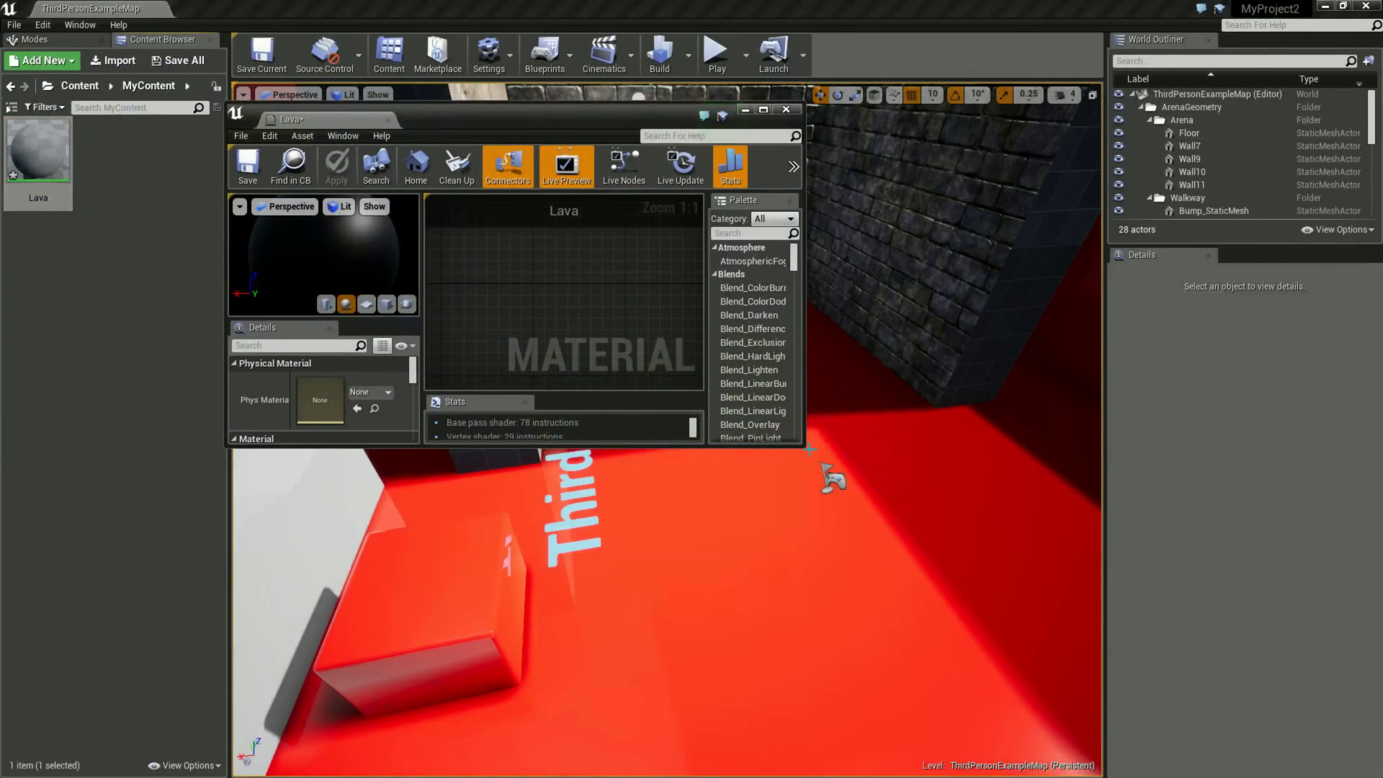
# - Enlarge the Lava editor, then browse to StarterContent > Textures and filter by 'Fire'
pyautogui.moveTo(804, 448)
pyautogui.mouseDown()
pyautogui.moveTo(970, 595)
pyautogui.moveTo(1201, 709)
pyautogui.mouseUp()
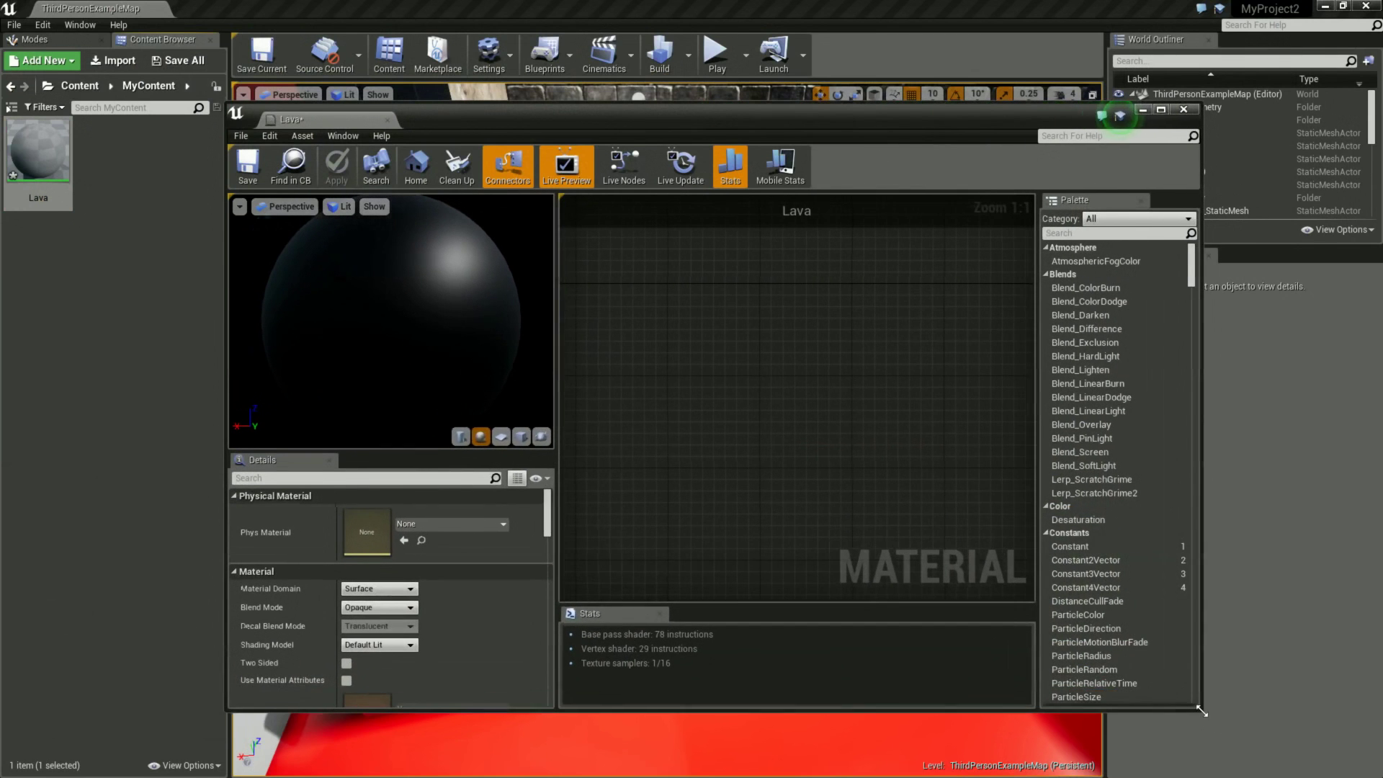
pyautogui.click(82, 87)
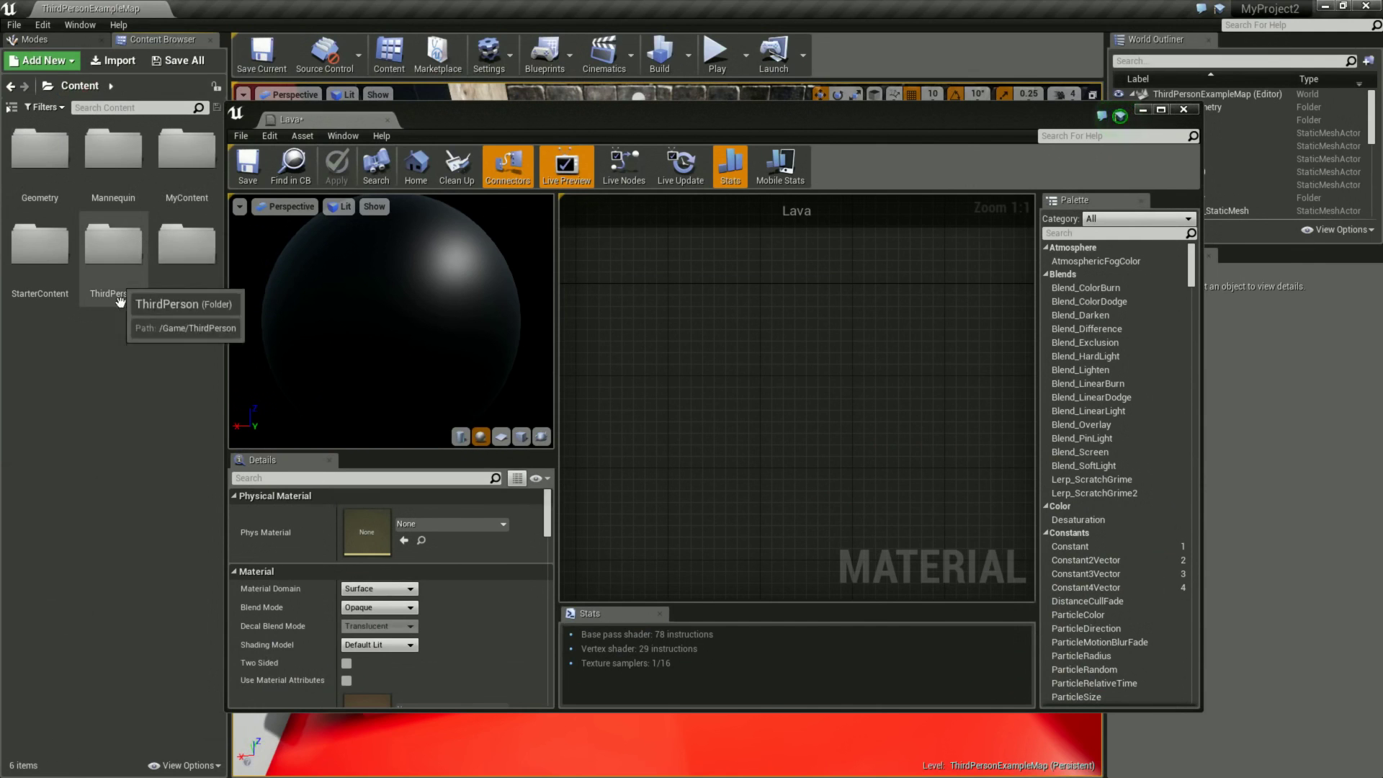
pyautogui.doubleClick(44, 252)
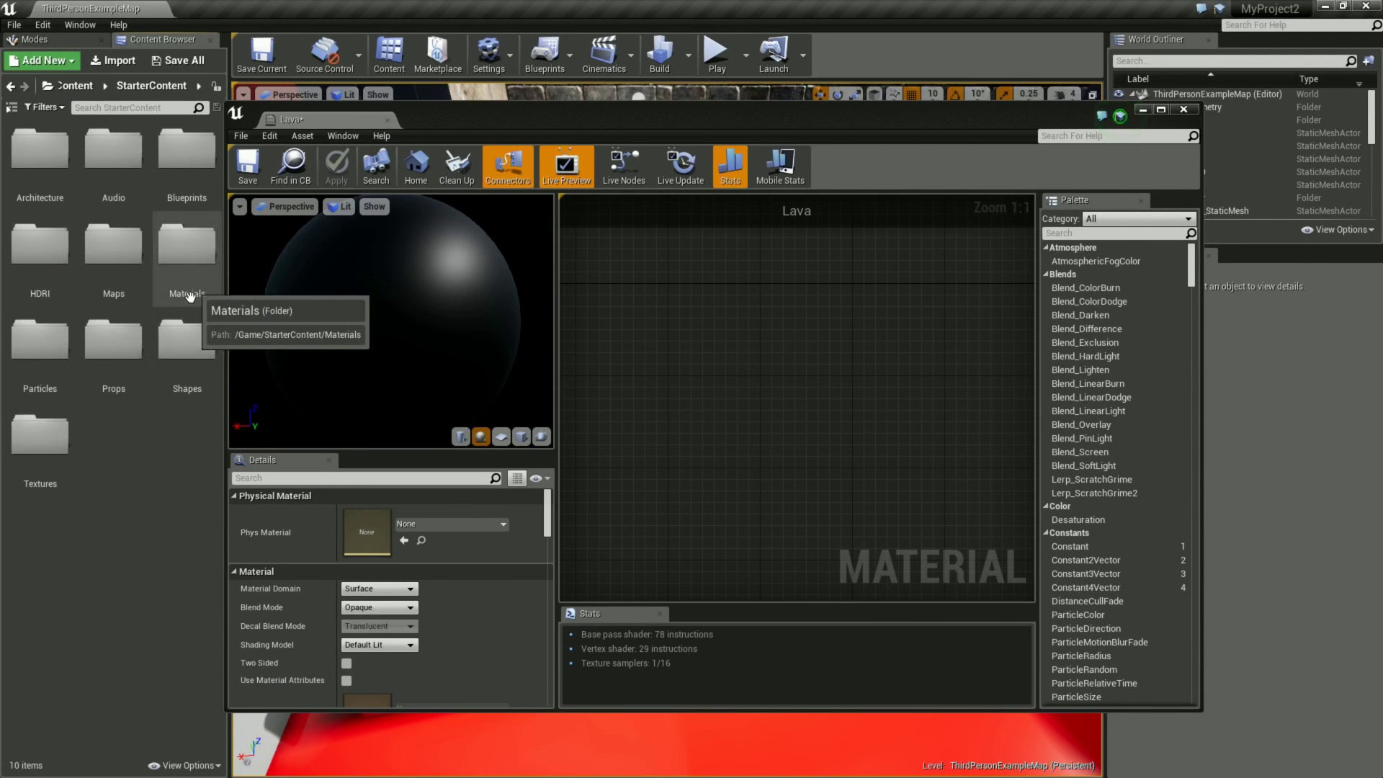
pyautogui.click(56, 432)
pyautogui.doubleClick(57, 432)
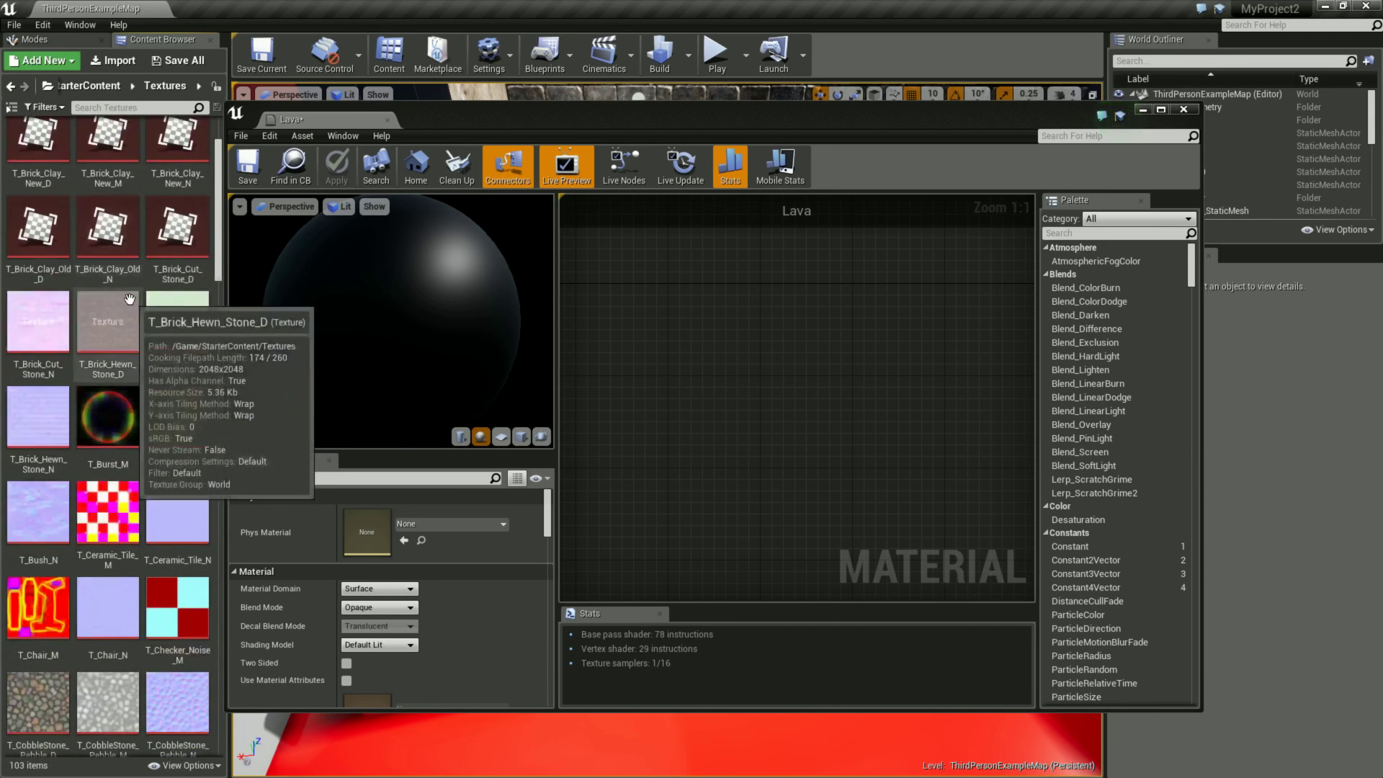
pyautogui.write('Fire')
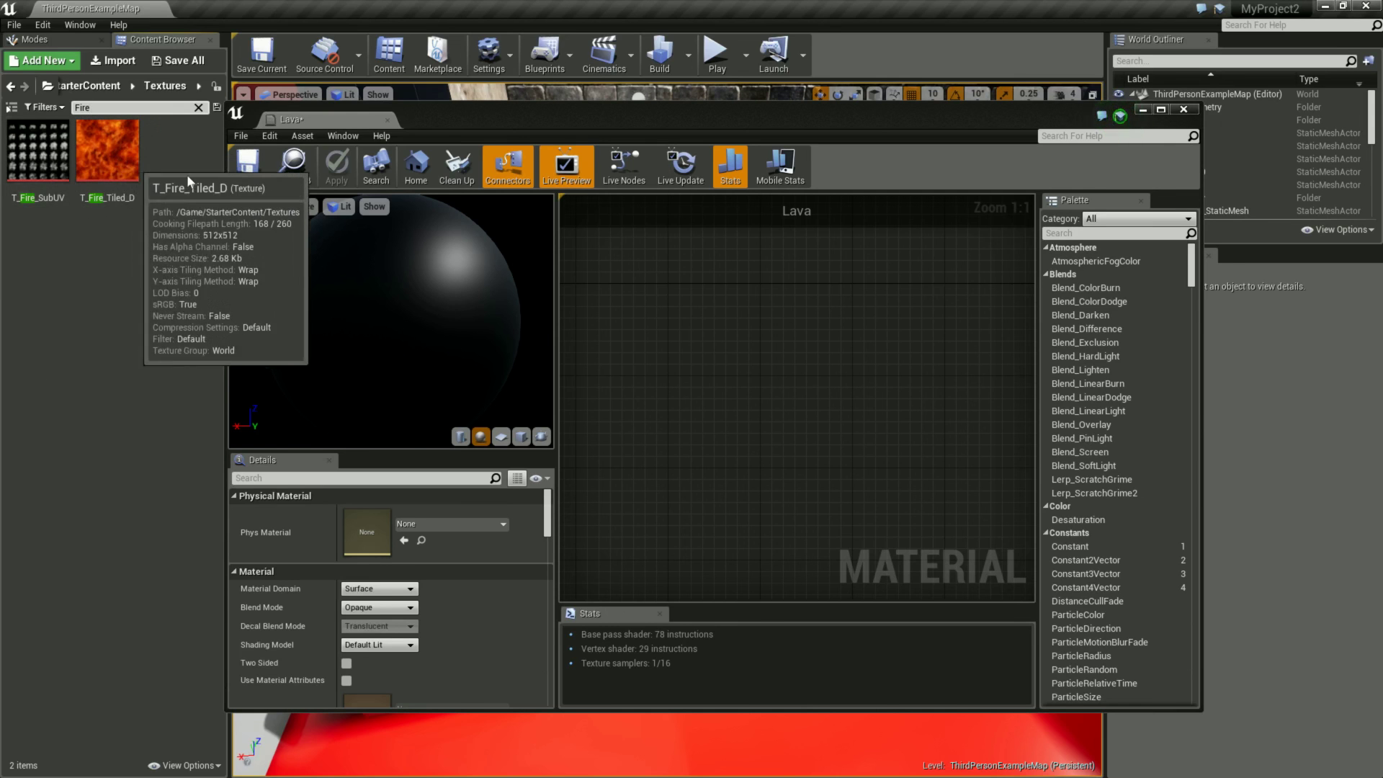
# - Wire T_Fire_Tiled_D's RGB into Lava's Base Color, then save and close the editor
pyautogui.click(125, 175)
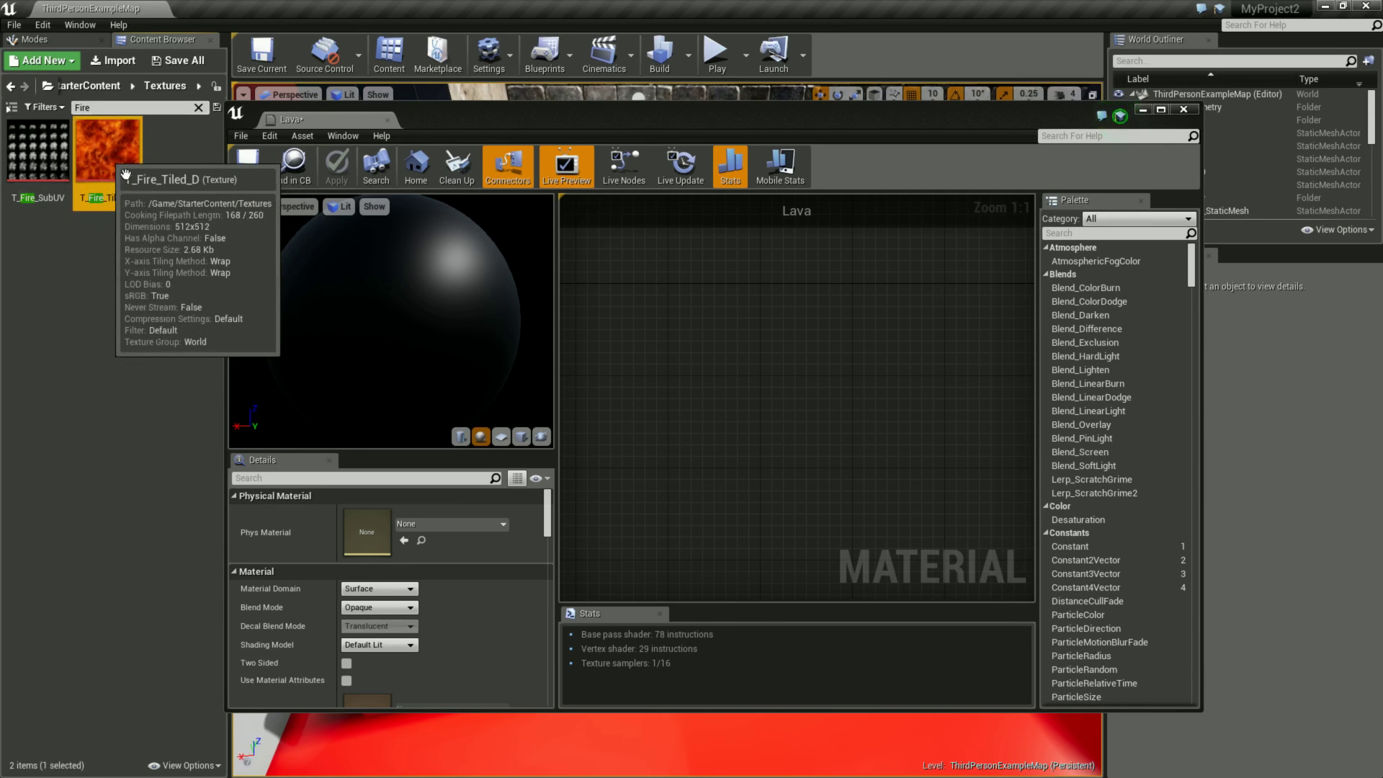
pyautogui.moveTo(126, 175); pyautogui.dragTo(662, 344)
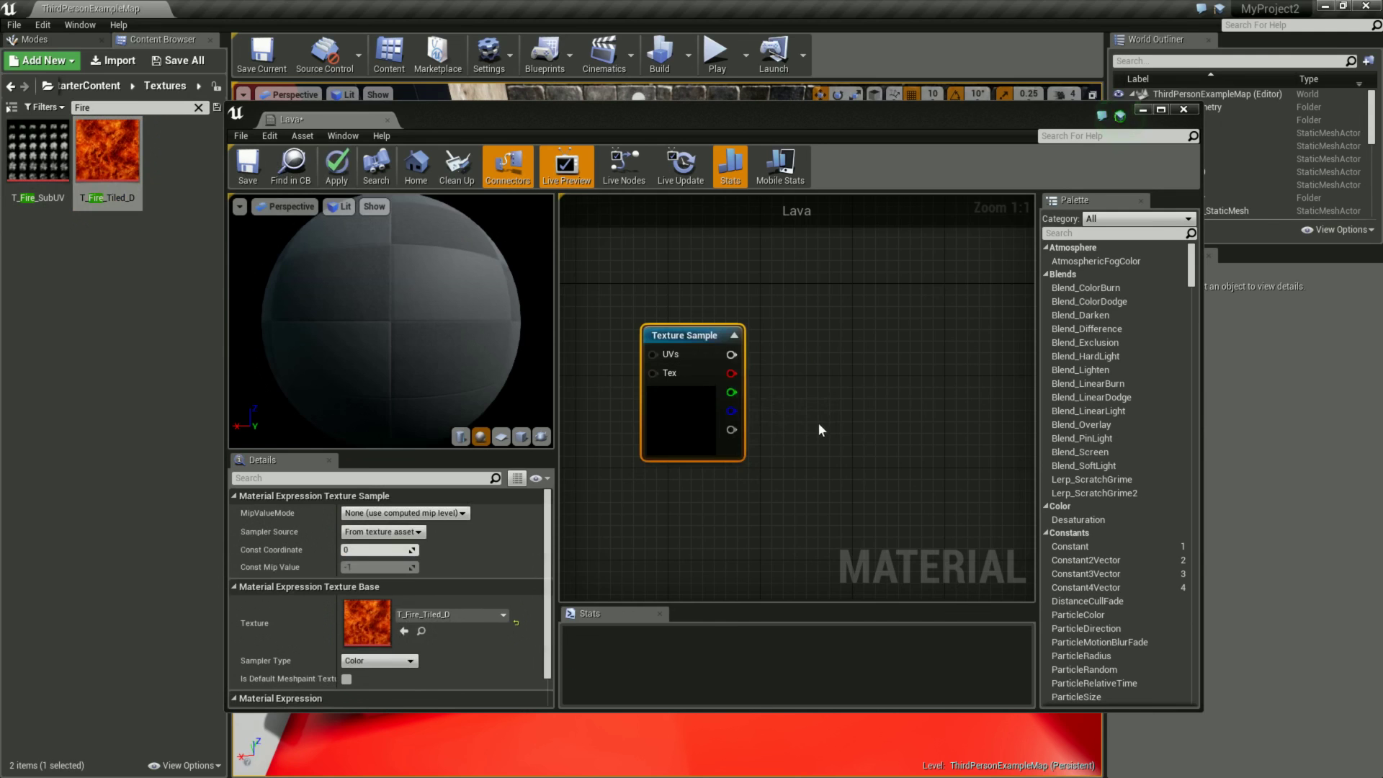
pyautogui.scroll(-2, 799, 418)
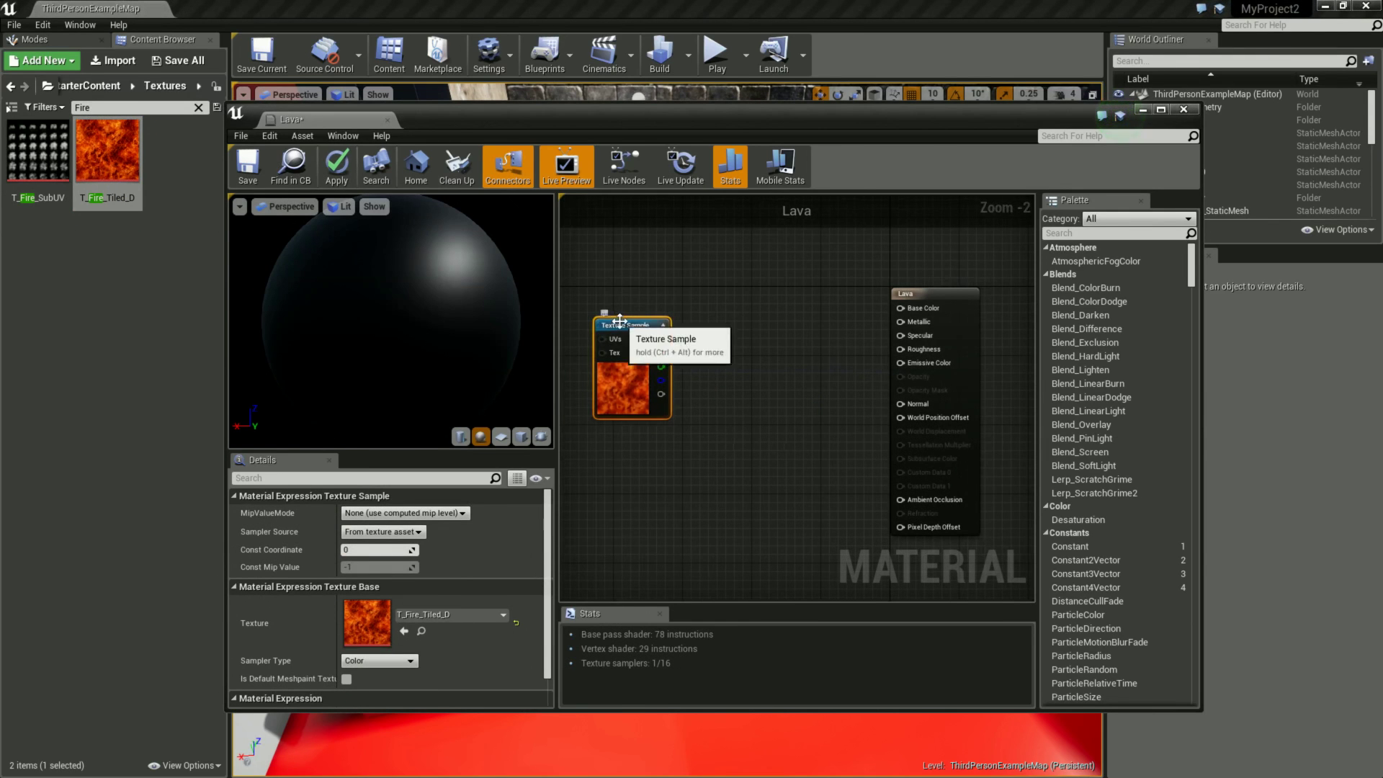
pyautogui.moveTo(619, 320); pyautogui.dragTo(756, 290)
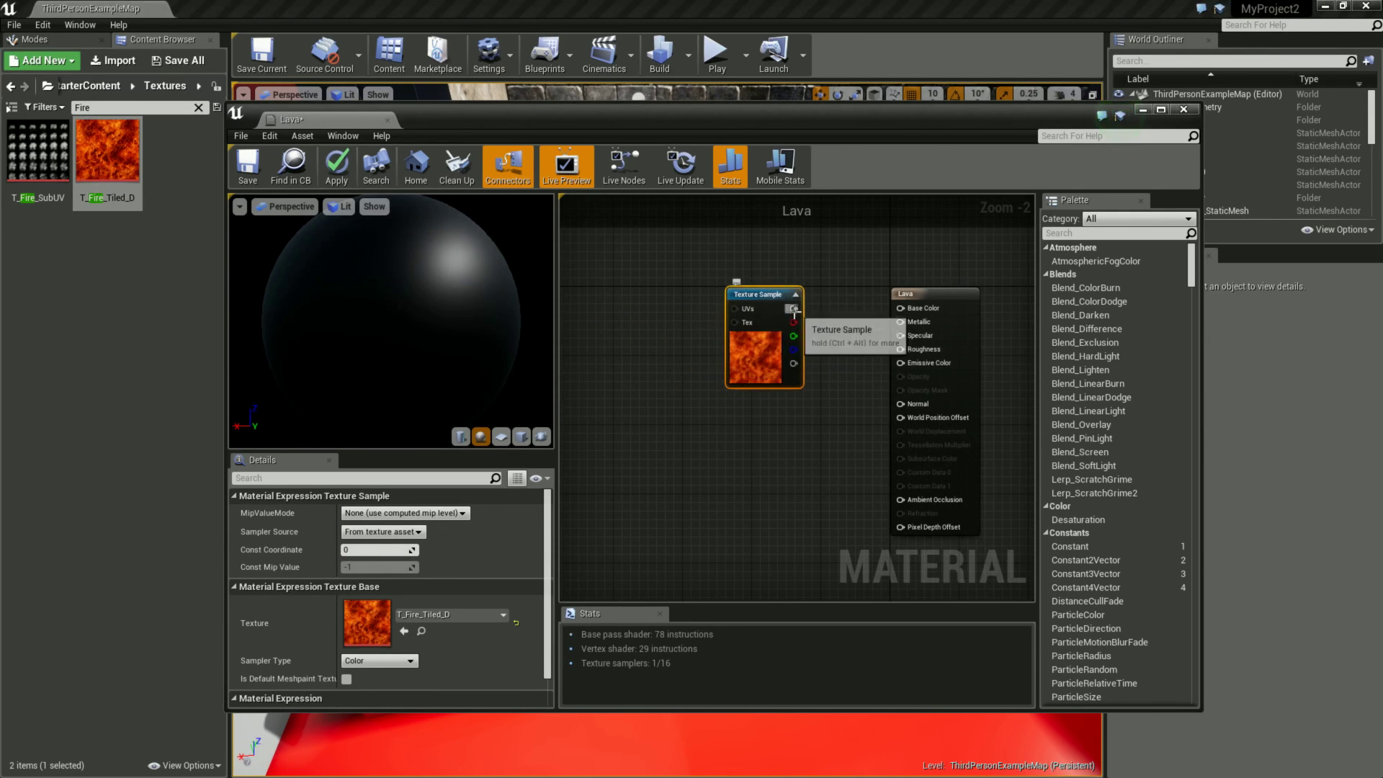
pyautogui.moveTo(794, 308); pyautogui.dragTo(900, 307)
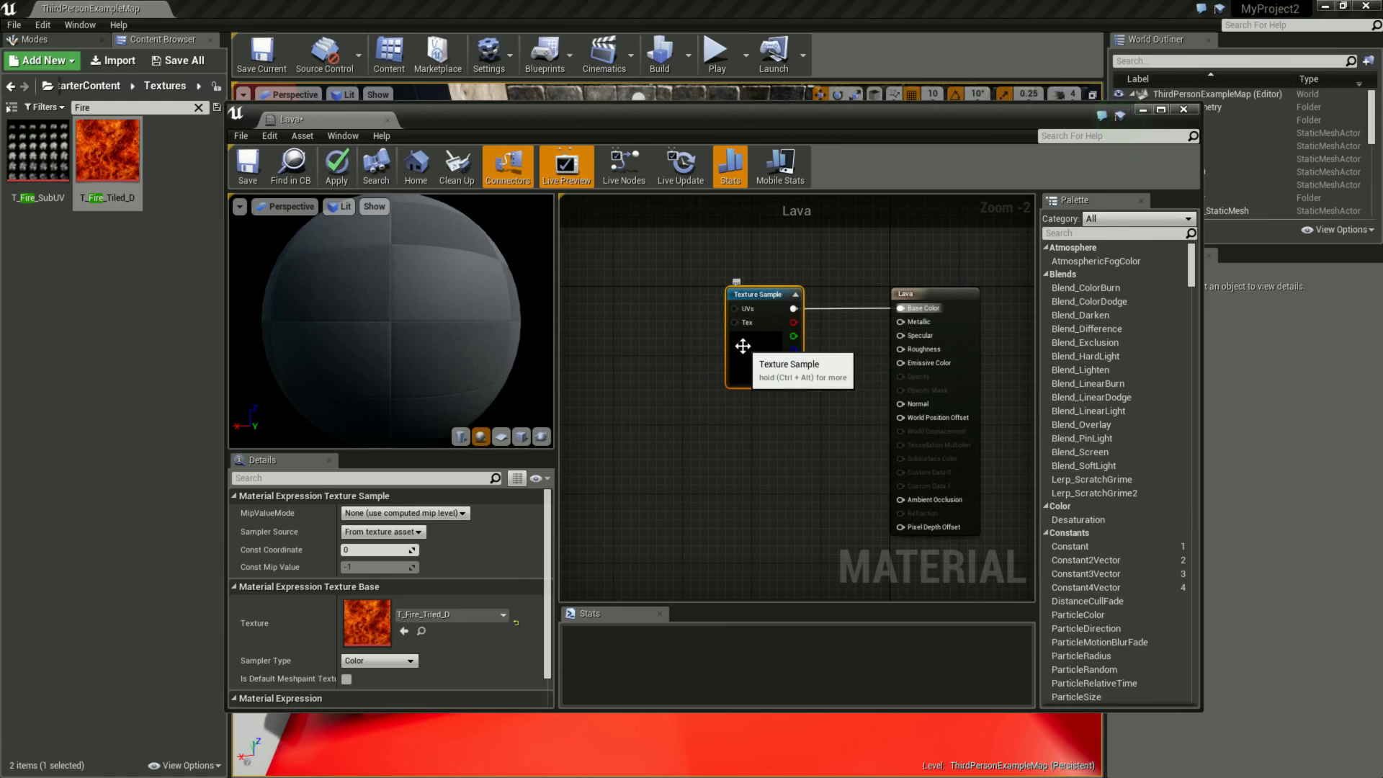
pyautogui.moveTo(742, 346); pyautogui.dragTo(785, 345)
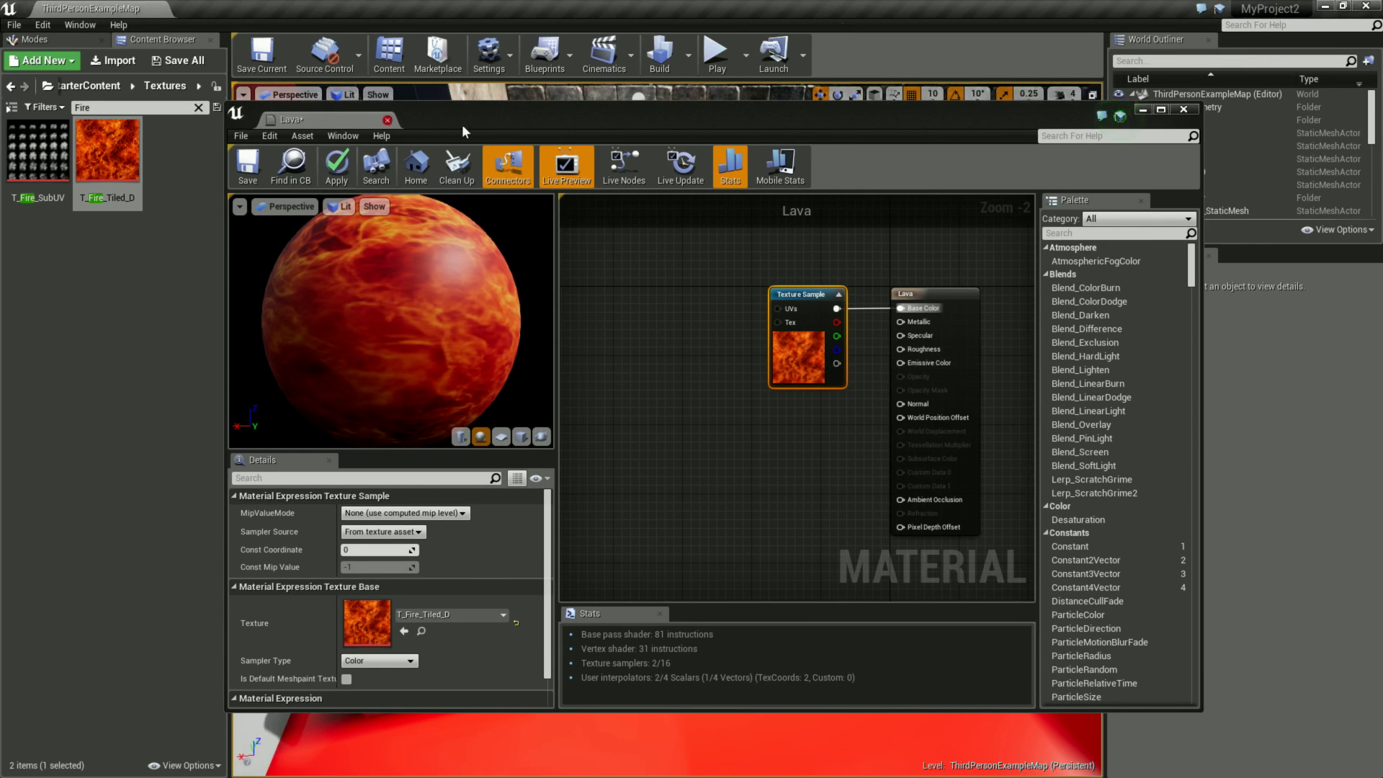
pyautogui.click(247, 175)
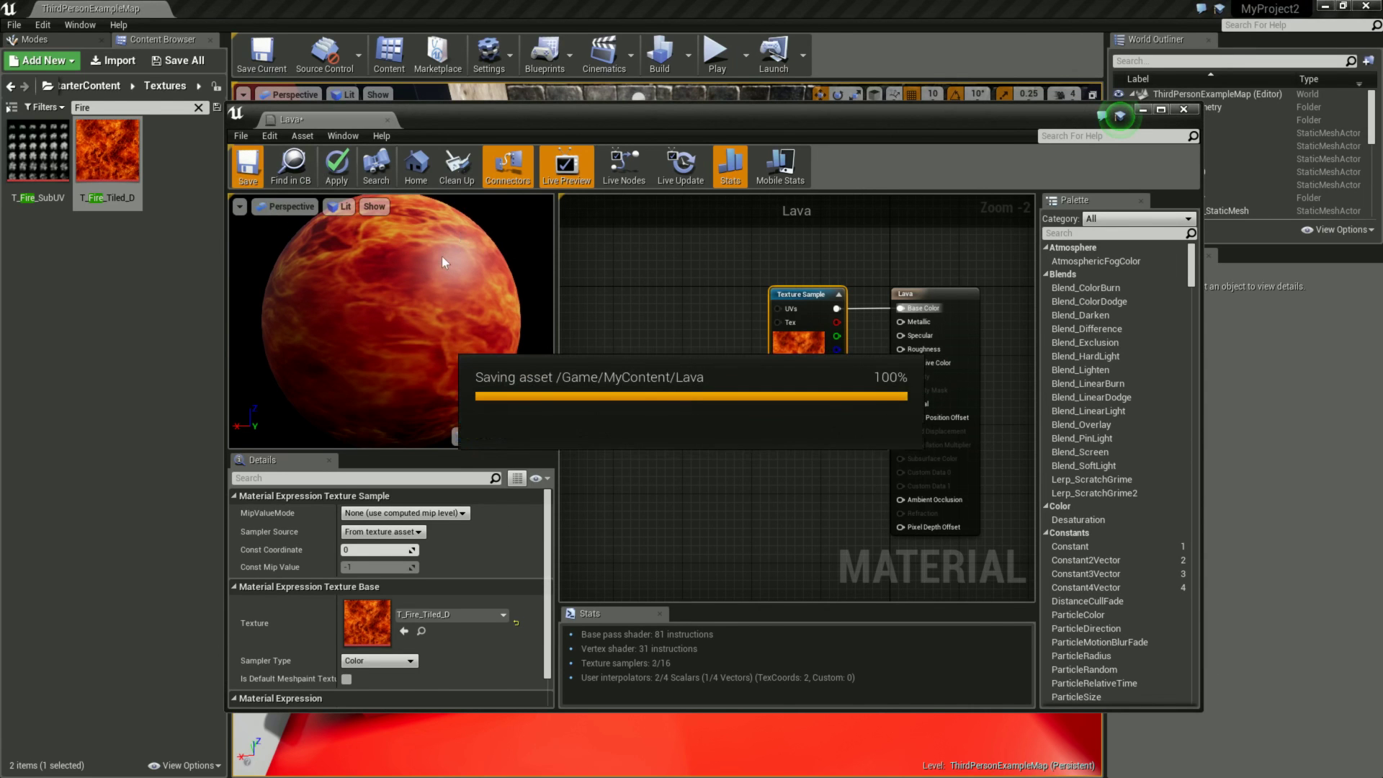
pyautogui.click(387, 119)
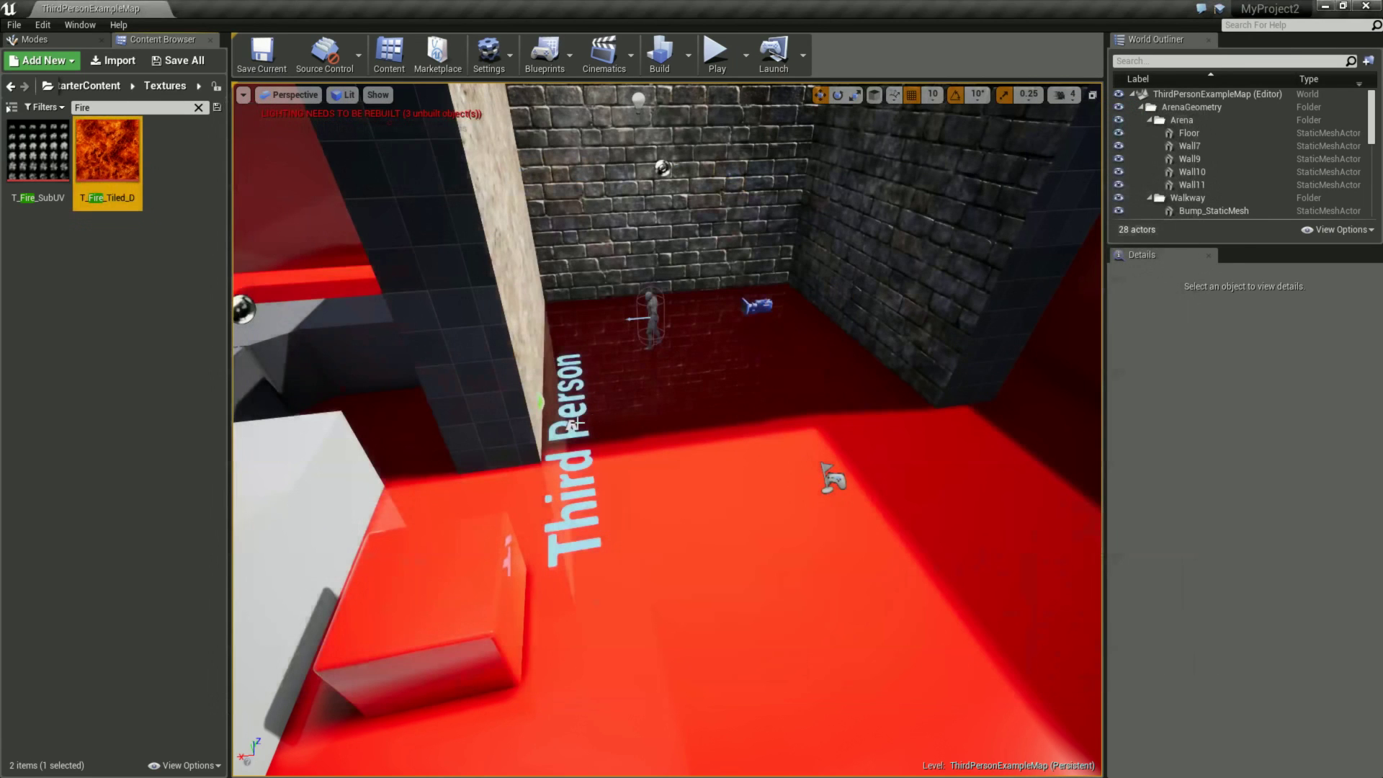
# - Add a cube to the level and stretch it into a long thin slab across the floor
pyautogui.click(37, 39)
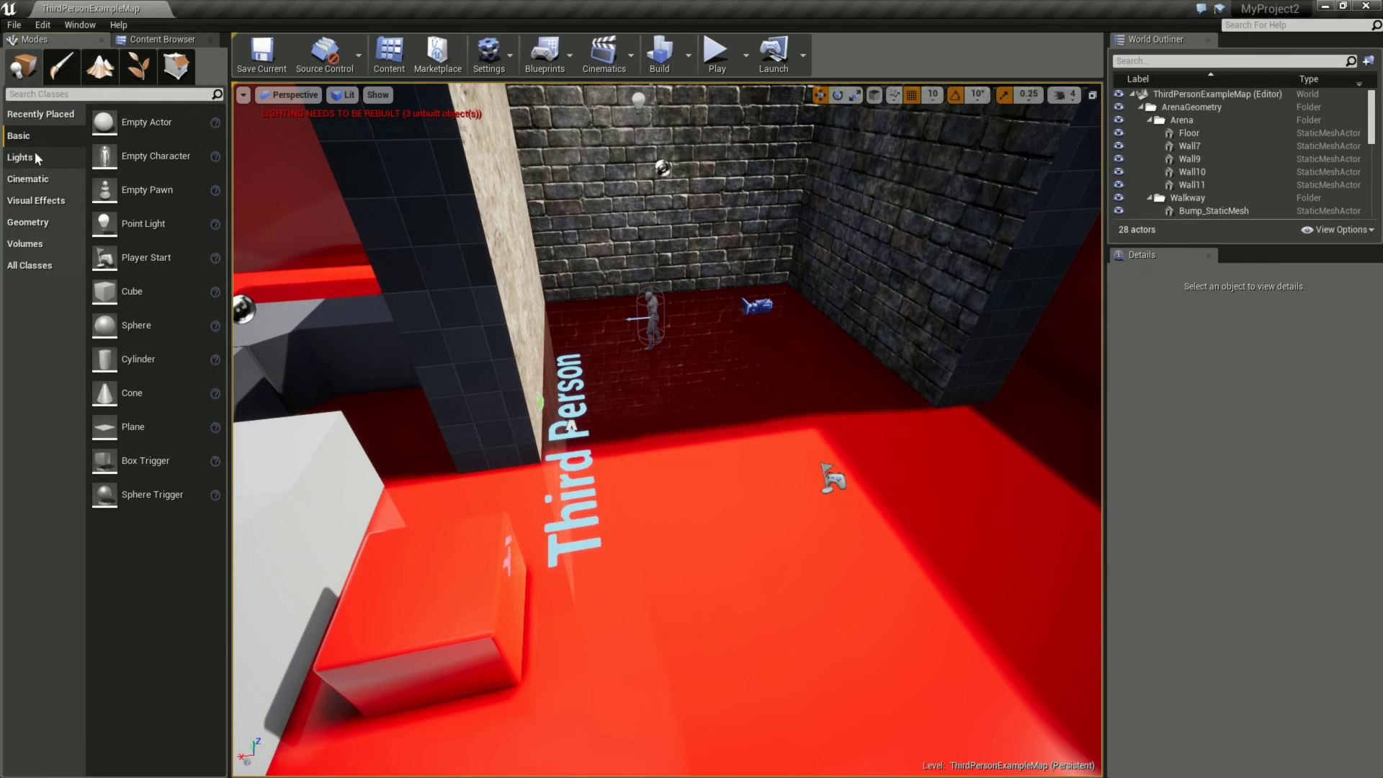
pyautogui.moveTo(132, 290); pyautogui.dragTo(537, 497)
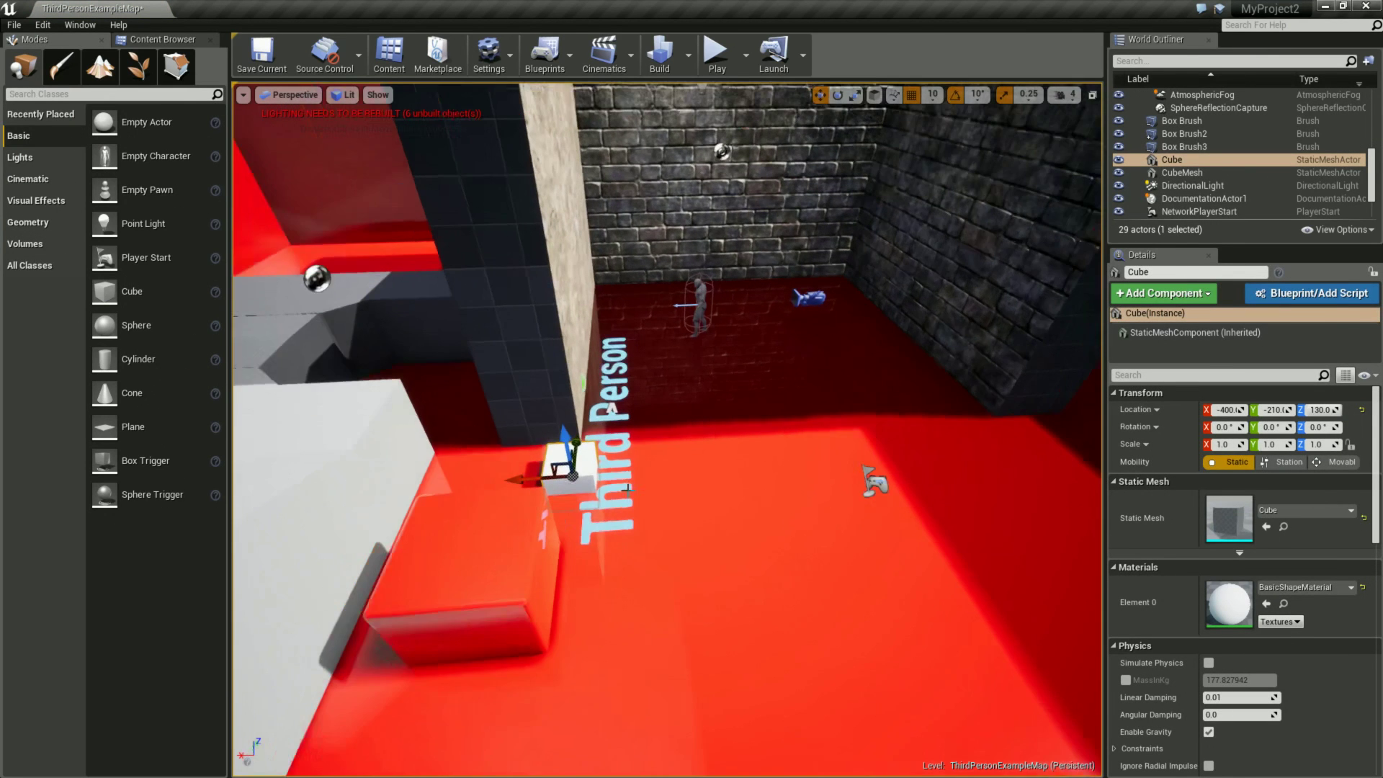
pyautogui.moveTo(536, 497); pyautogui.dragTo(562, 468, button='middle')
pyautogui.click(854, 94)
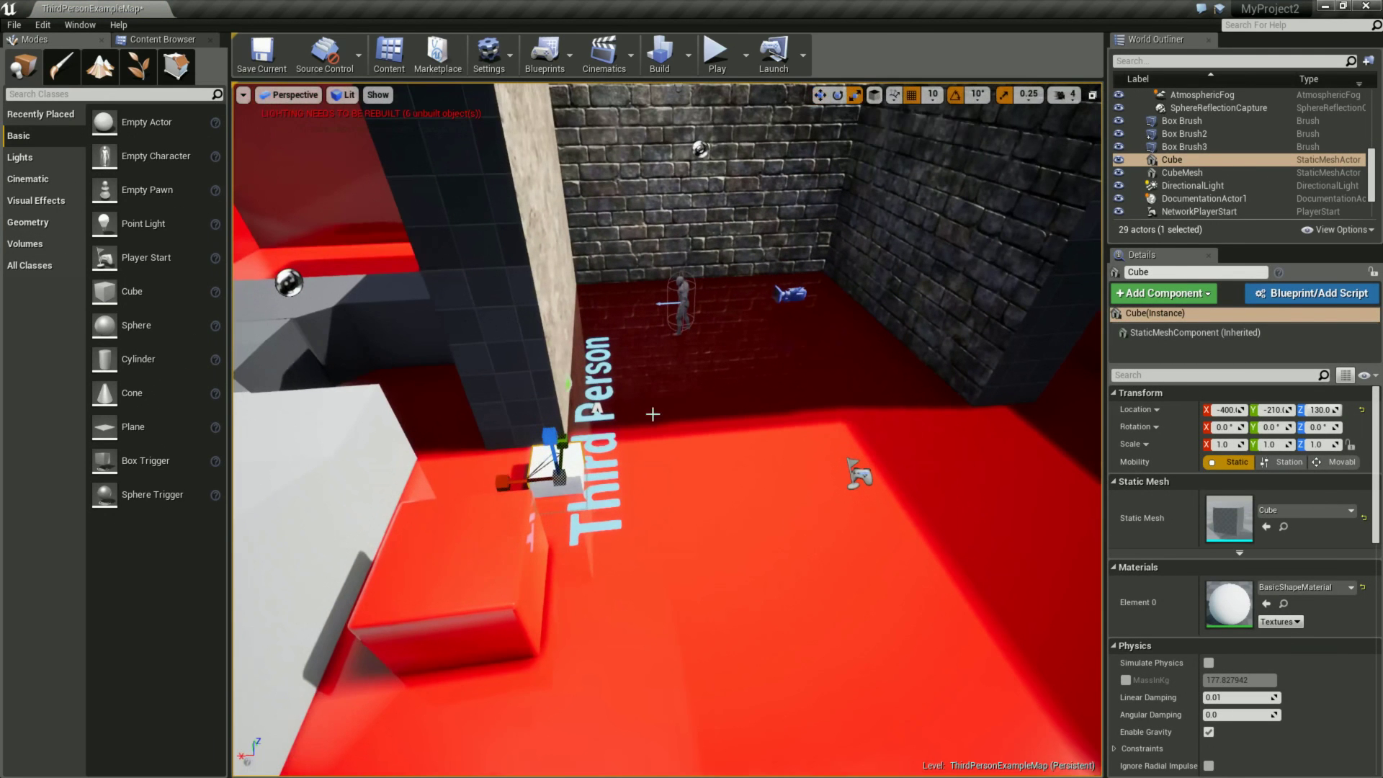
pyautogui.moveTo(562, 445); pyautogui.dragTo(576, 420)
pyautogui.moveTo(502, 481)
pyautogui.mouseDown()
pyautogui.moveTo(534, 473)
pyautogui.moveTo(811, 227)
pyautogui.mouseUp()
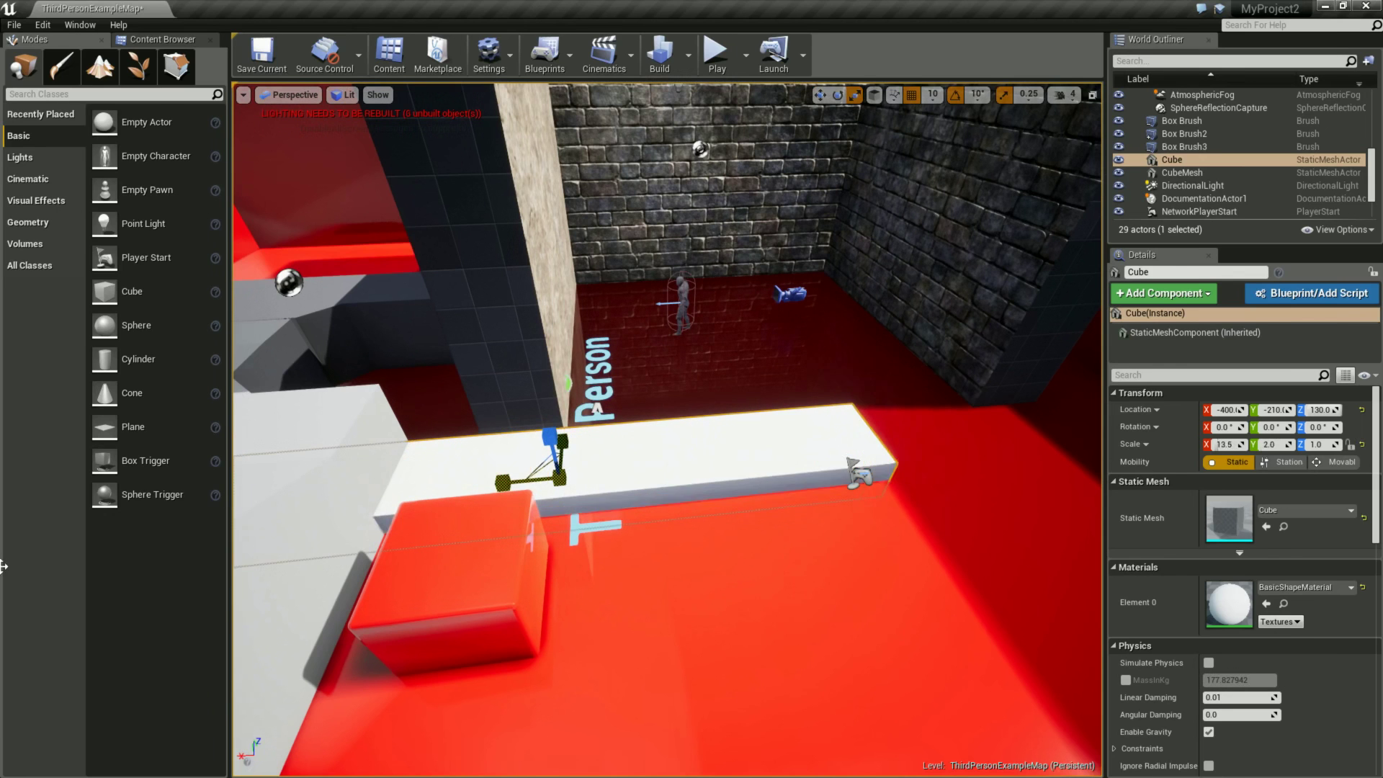
pyautogui.click(819, 96)
pyautogui.moveTo(497, 483)
pyautogui.mouseDown()
pyautogui.moveTo(713, 463)
pyautogui.moveTo(750, 415)
pyautogui.mouseUp()
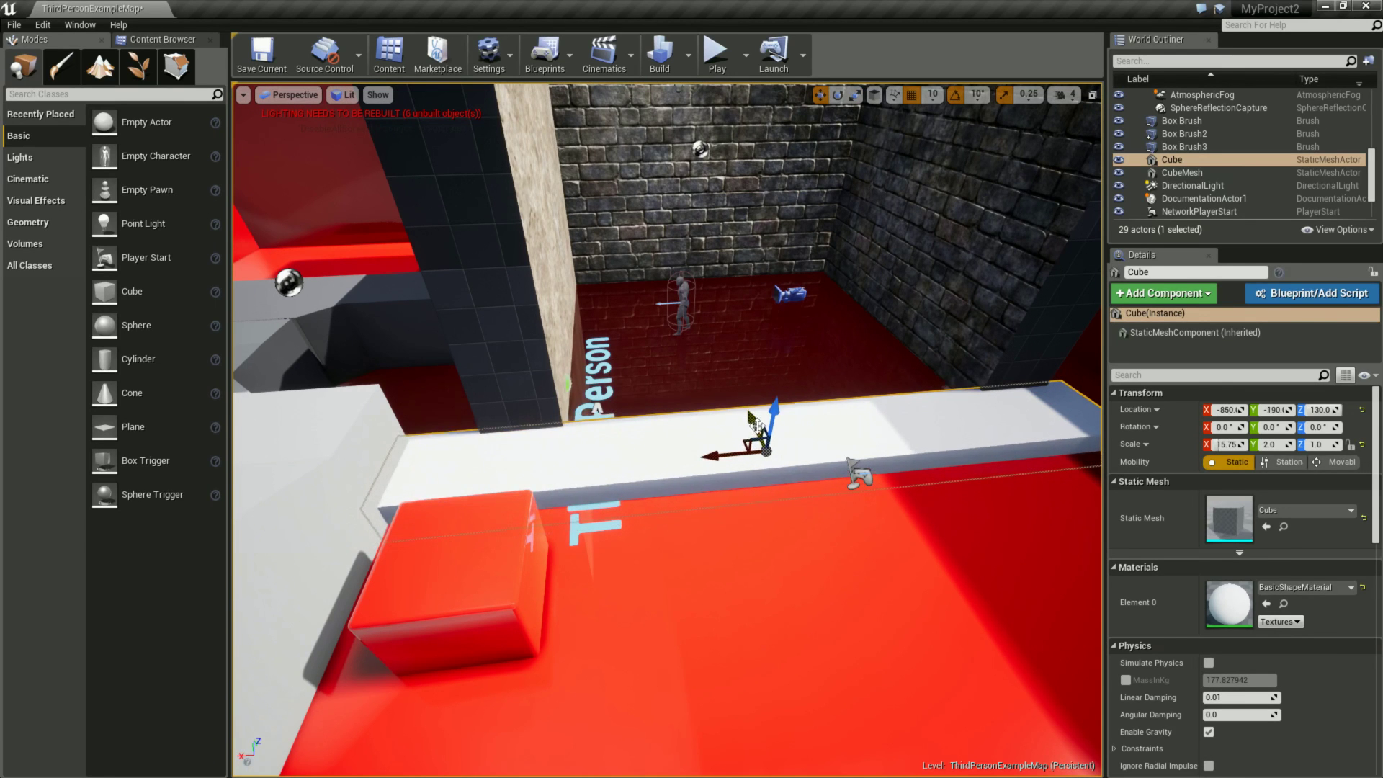
# - Frame the floor strip and set its height to Z 90
pyautogui.press('f')
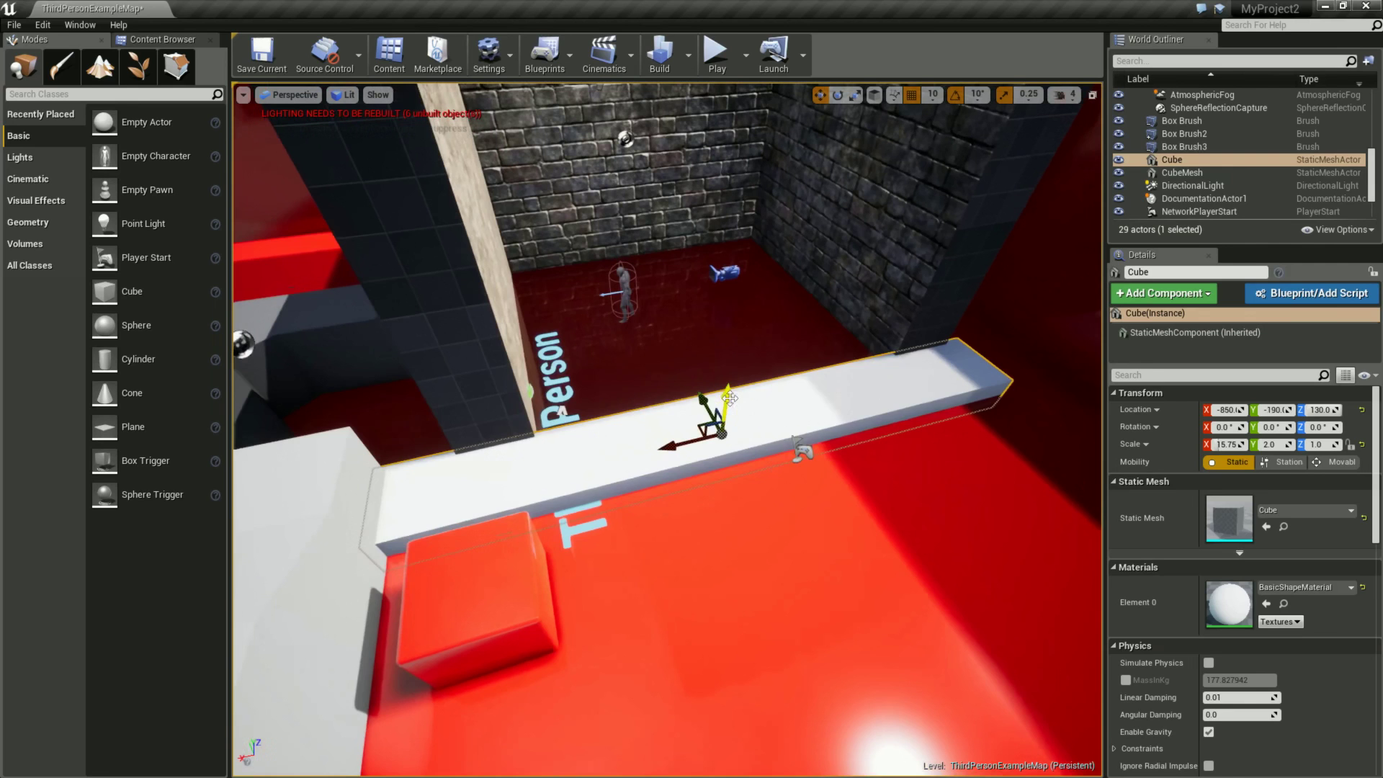
pyautogui.moveTo(730, 398); pyautogui.dragTo(729, 417)
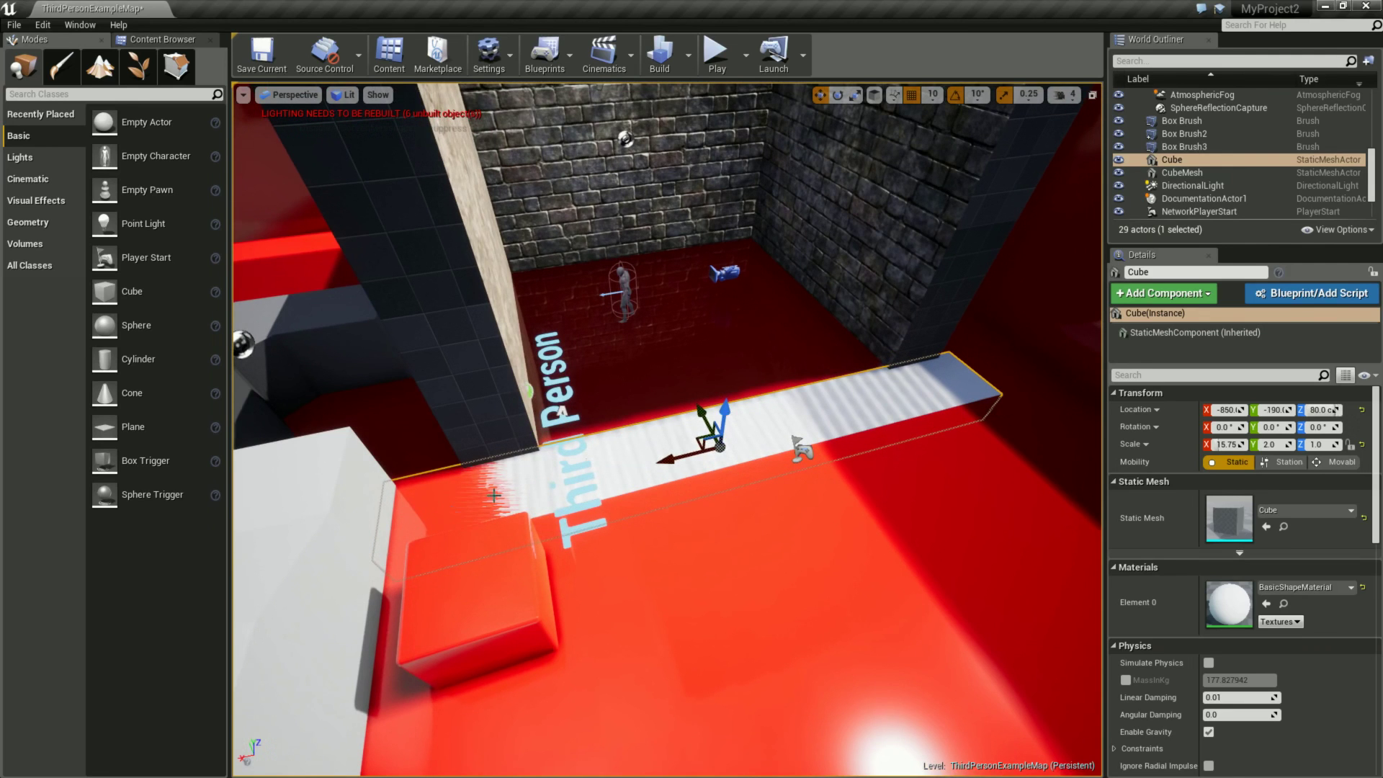
pyautogui.moveTo(725, 426); pyautogui.dragTo(725, 418)
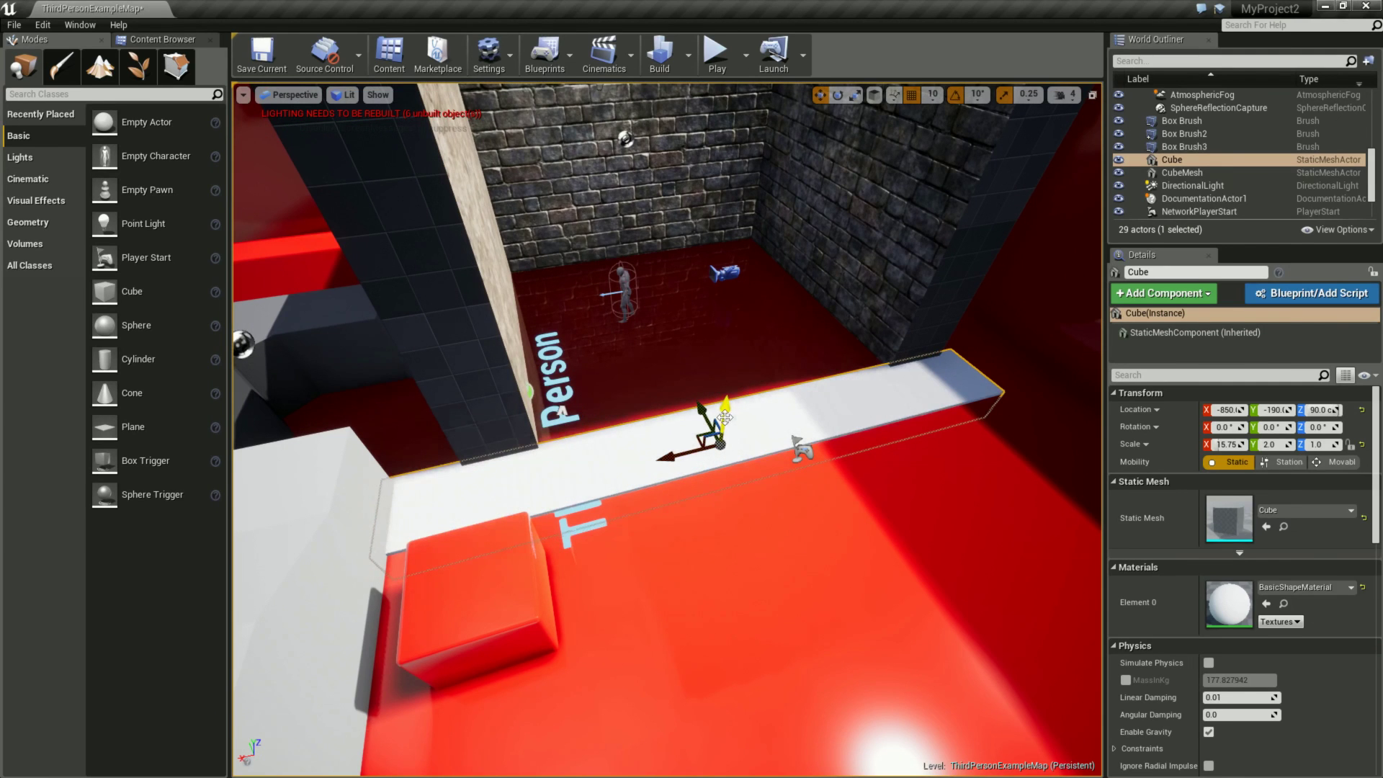
pyautogui.moveTo(862, 492); pyautogui.dragTo(835, 468, button='right')
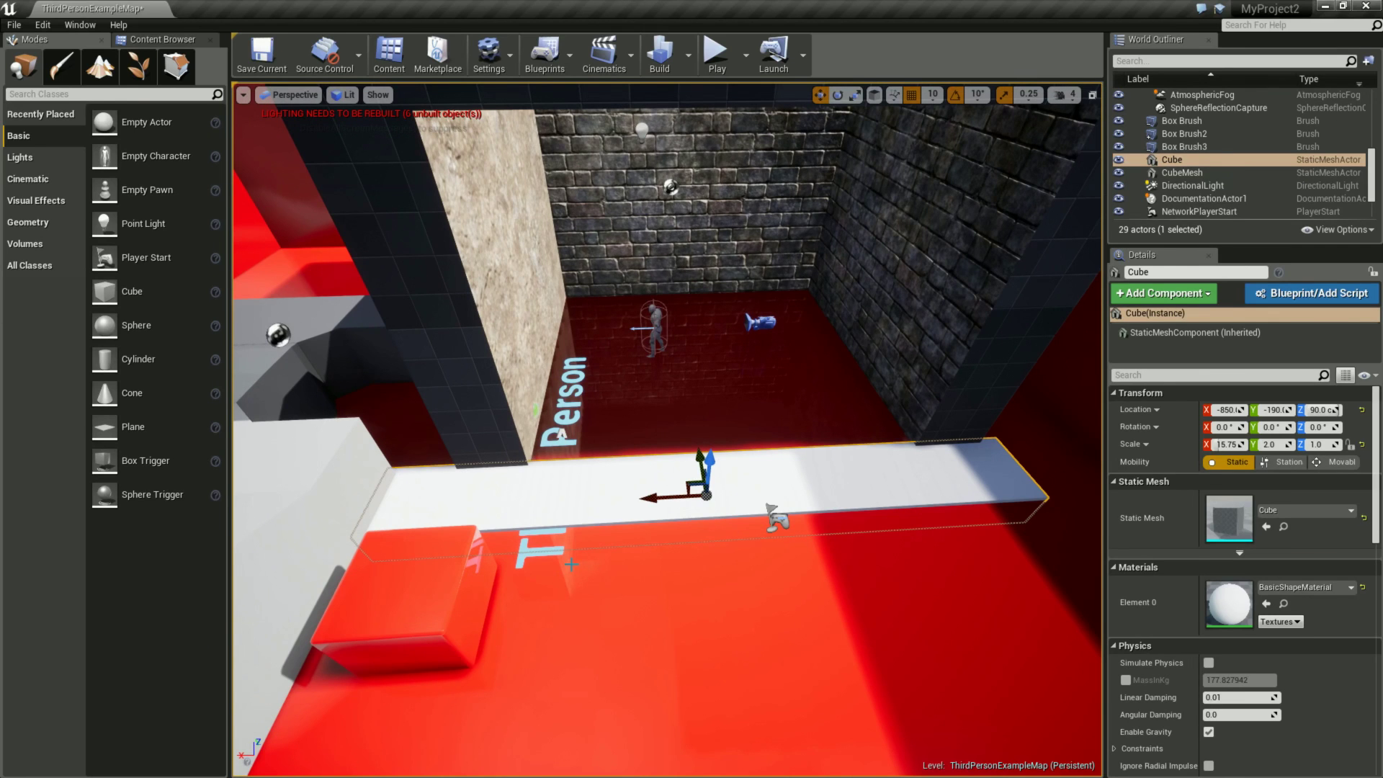
pyautogui.moveTo(571, 564); pyautogui.dragTo(564, 519)
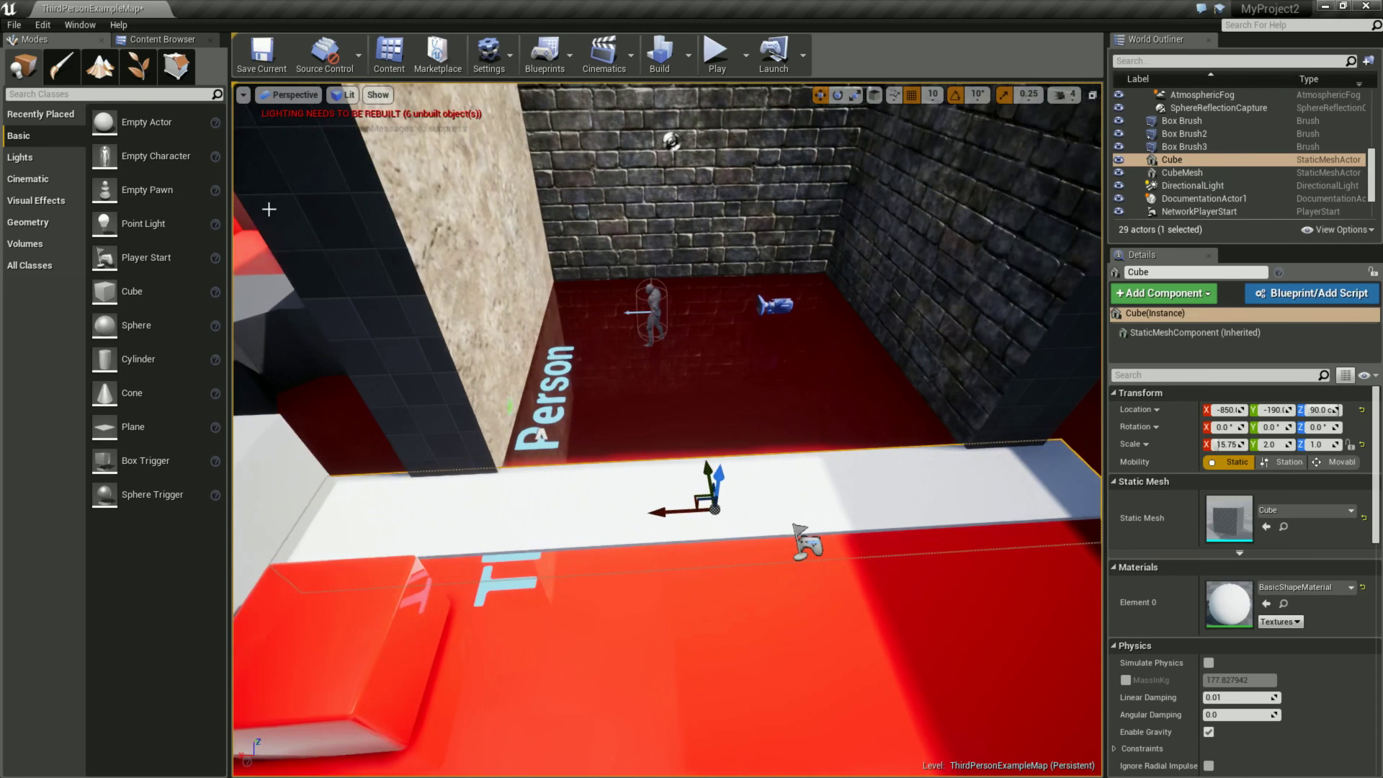
pyautogui.click(142, 33)
# - Drop the fire texture on the strip, then force-delete the auto-generated T_Fire_Tiled_Mat
pyautogui.moveTo(108, 154); pyautogui.dragTo(598, 497)
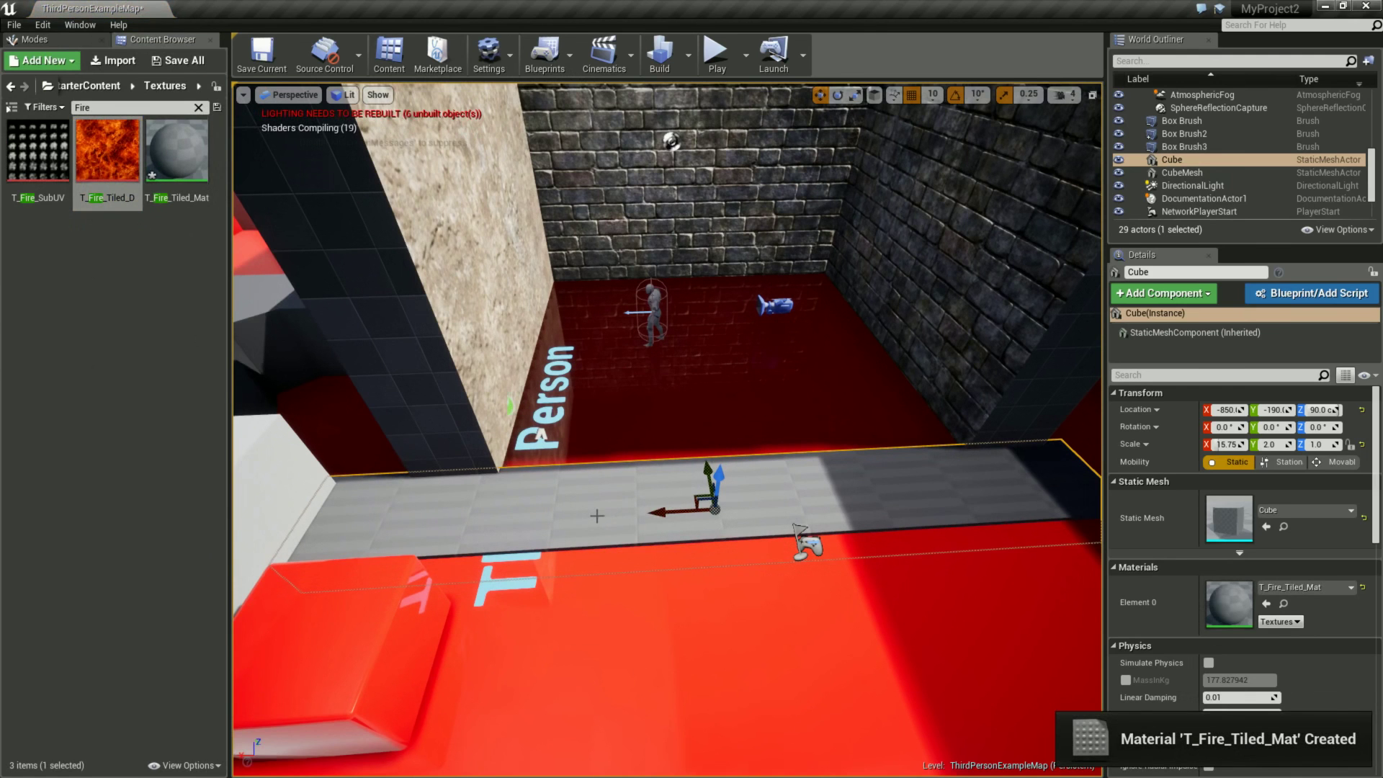
pyautogui.click(176, 155)
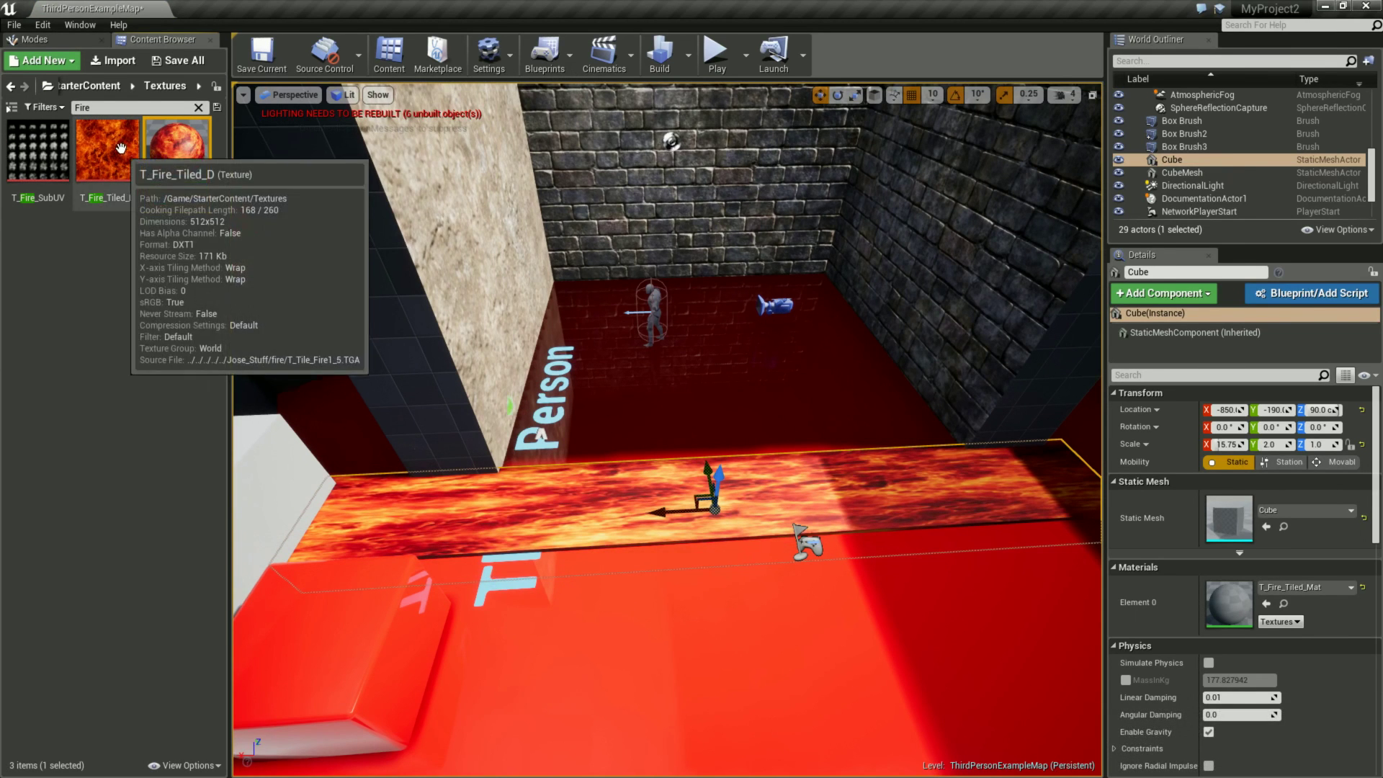
pyautogui.press('Delete')
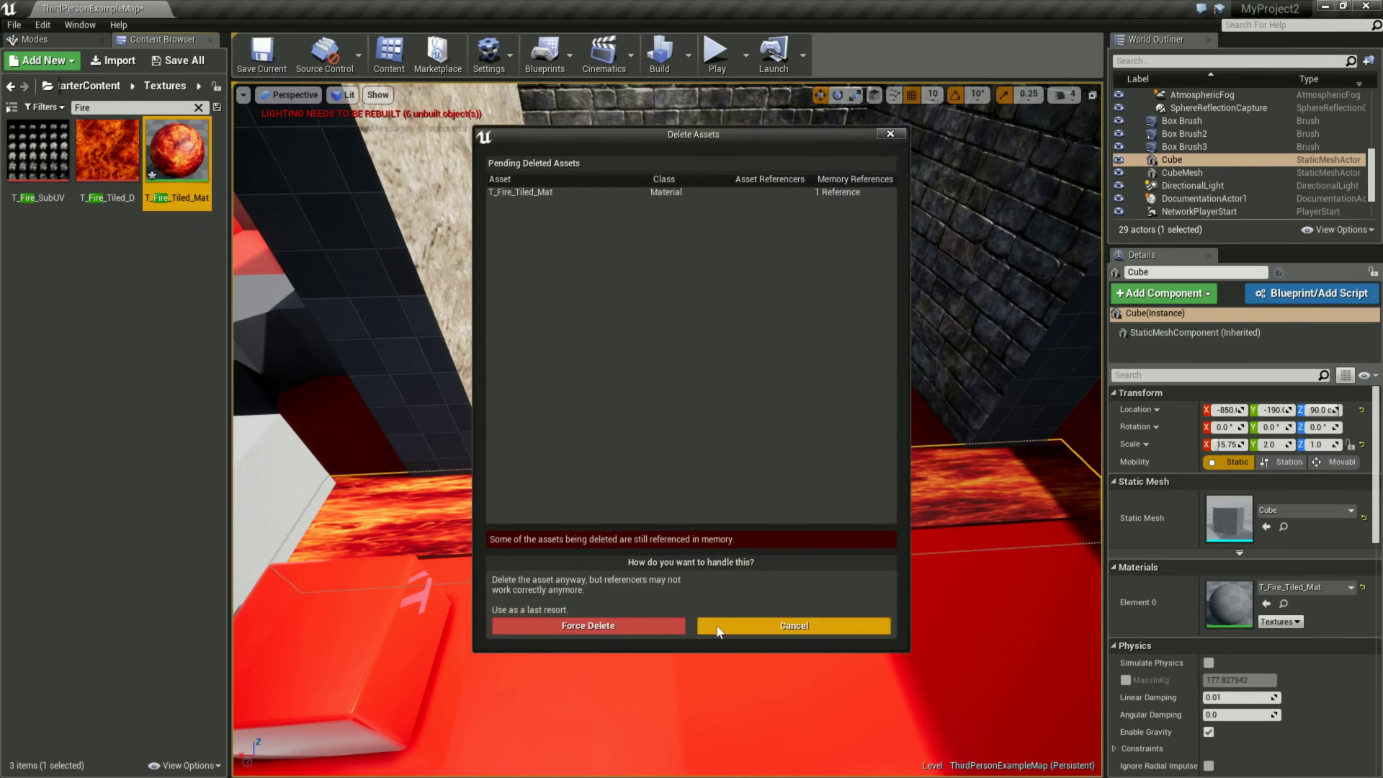
pyautogui.click(627, 624)
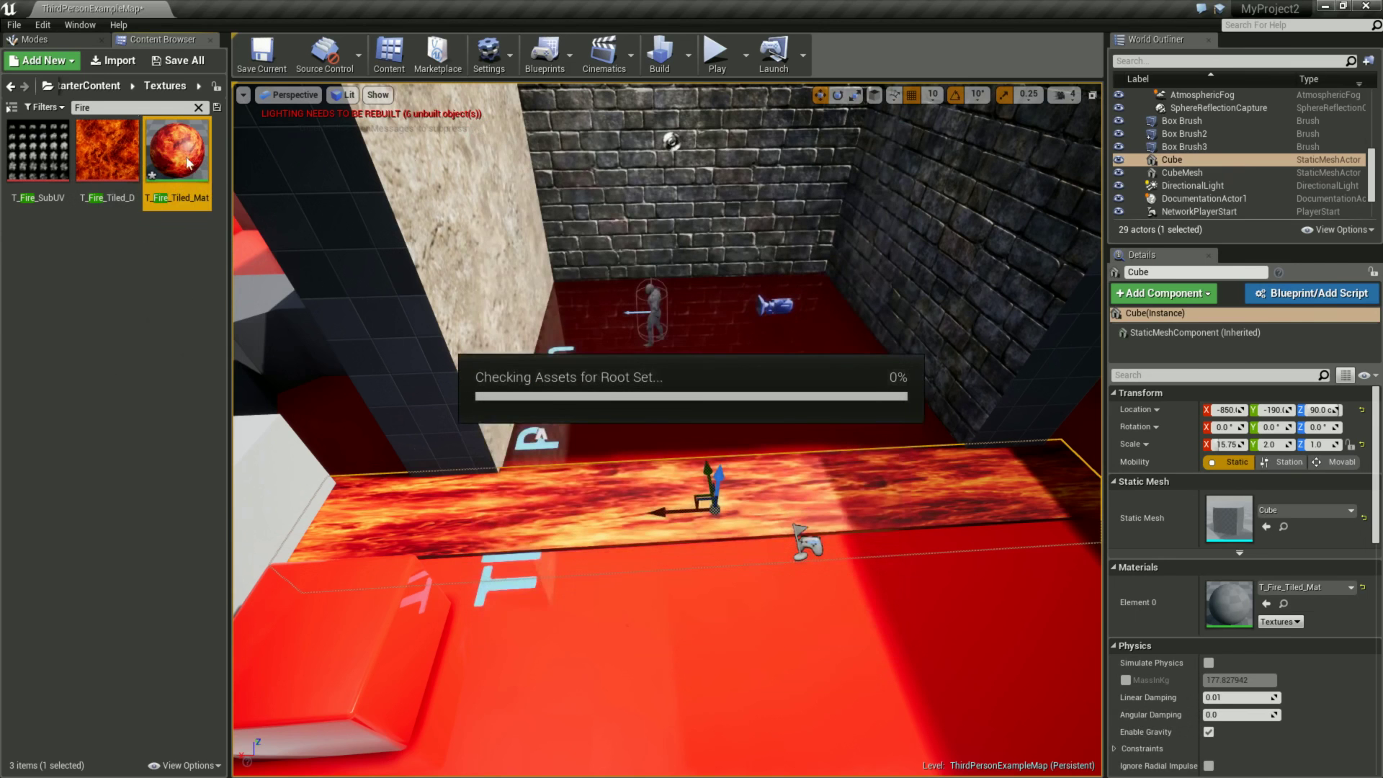
# - Navigate the Content Browser back to Content > MyContent
pyautogui.click(90, 86)
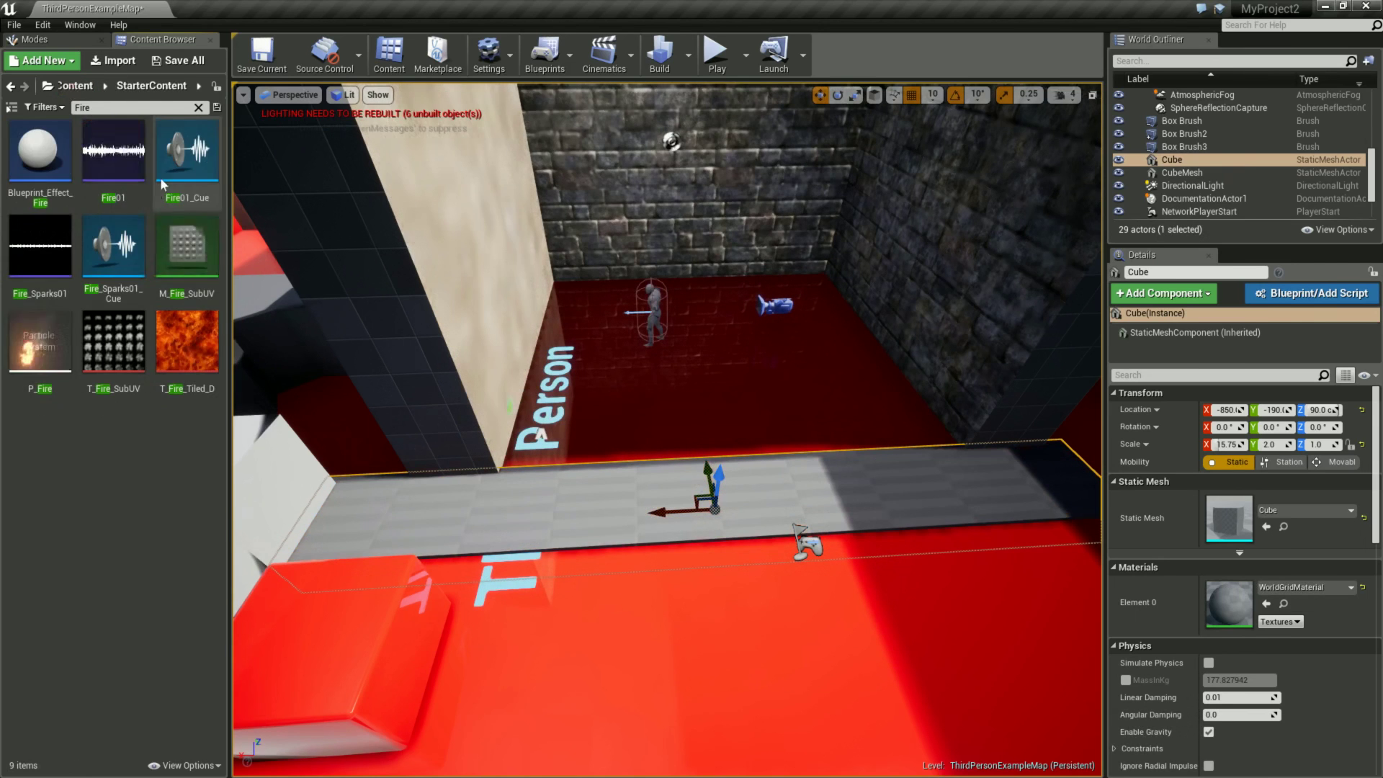
pyautogui.click(79, 86)
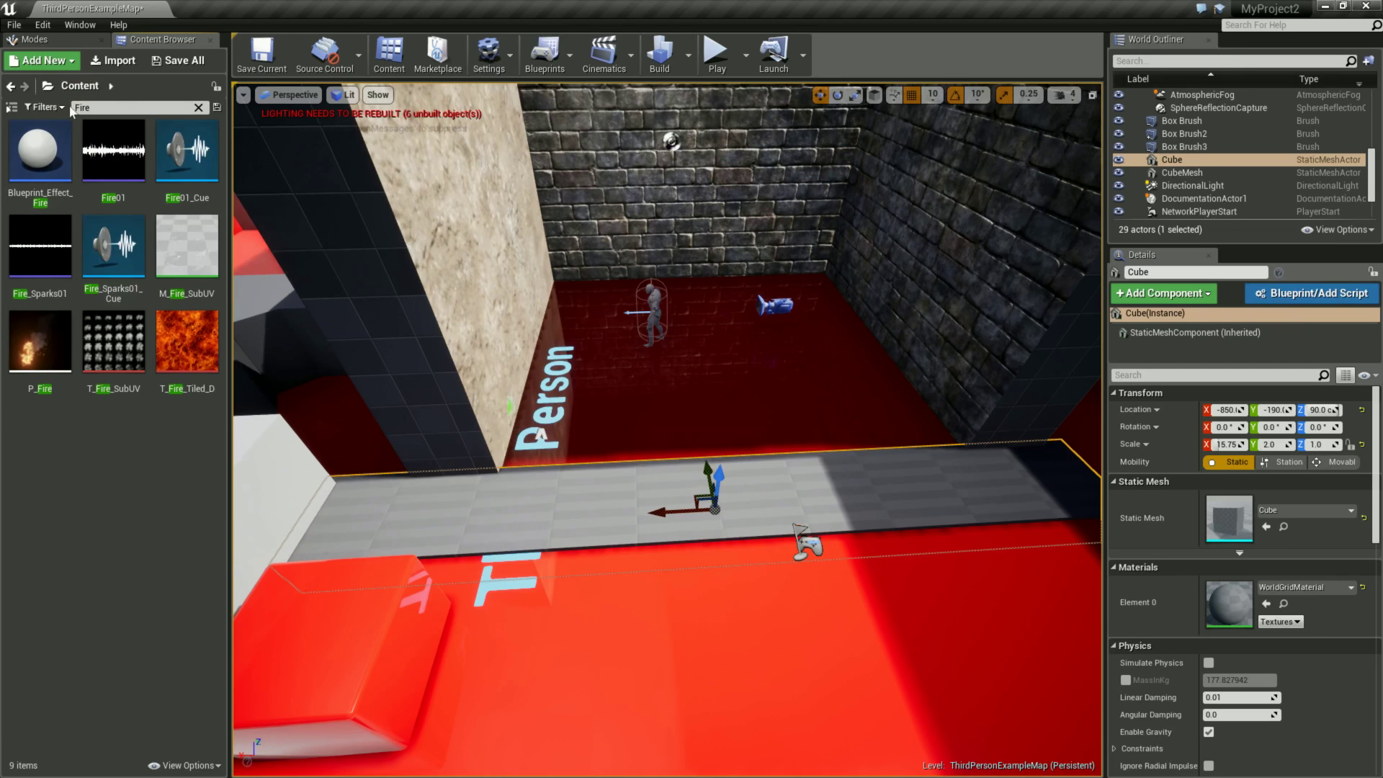
pyautogui.click(49, 86)
pyautogui.click(90, 162)
# - Clear the Fire filter, apply Lava to the floor strip, and view the fiery result
pyautogui.click(198, 107)
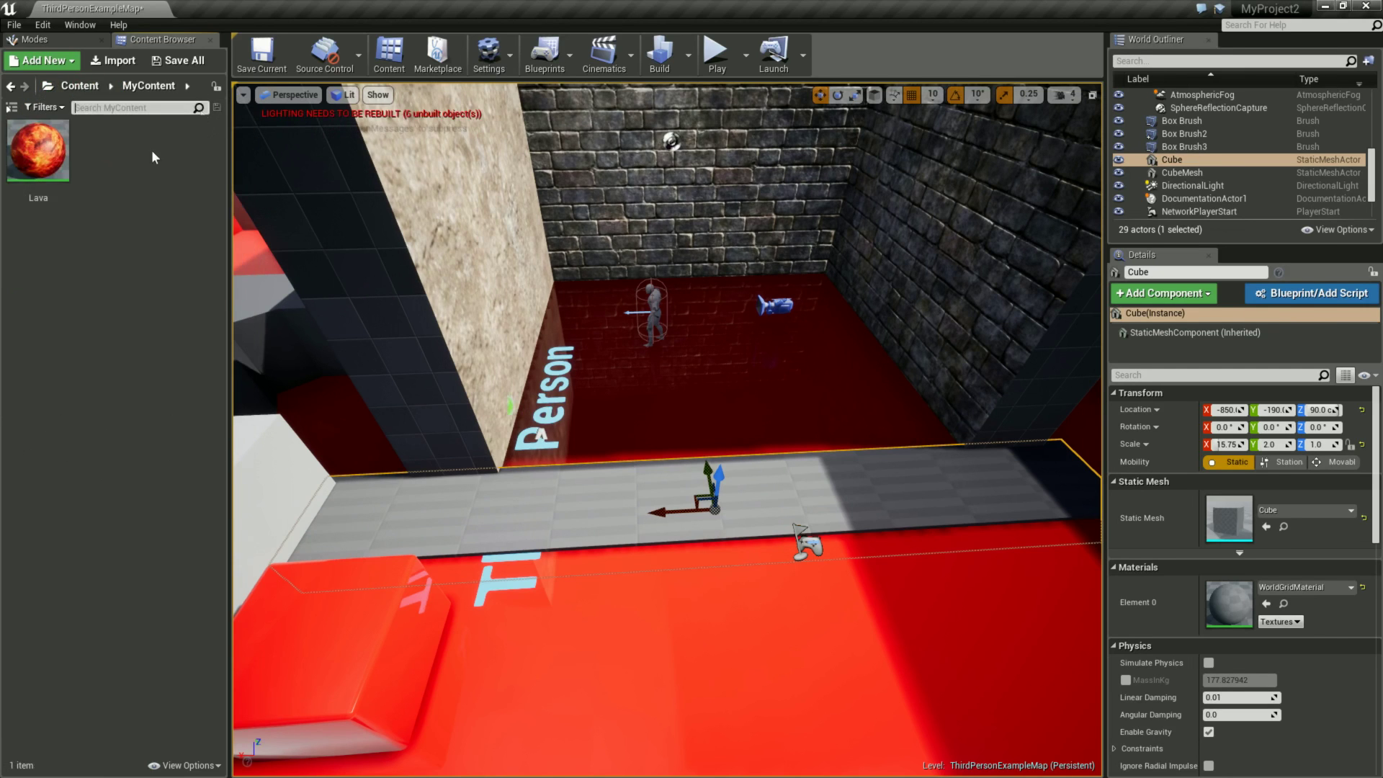
pyautogui.moveTo(37, 151); pyautogui.dragTo(515, 496)
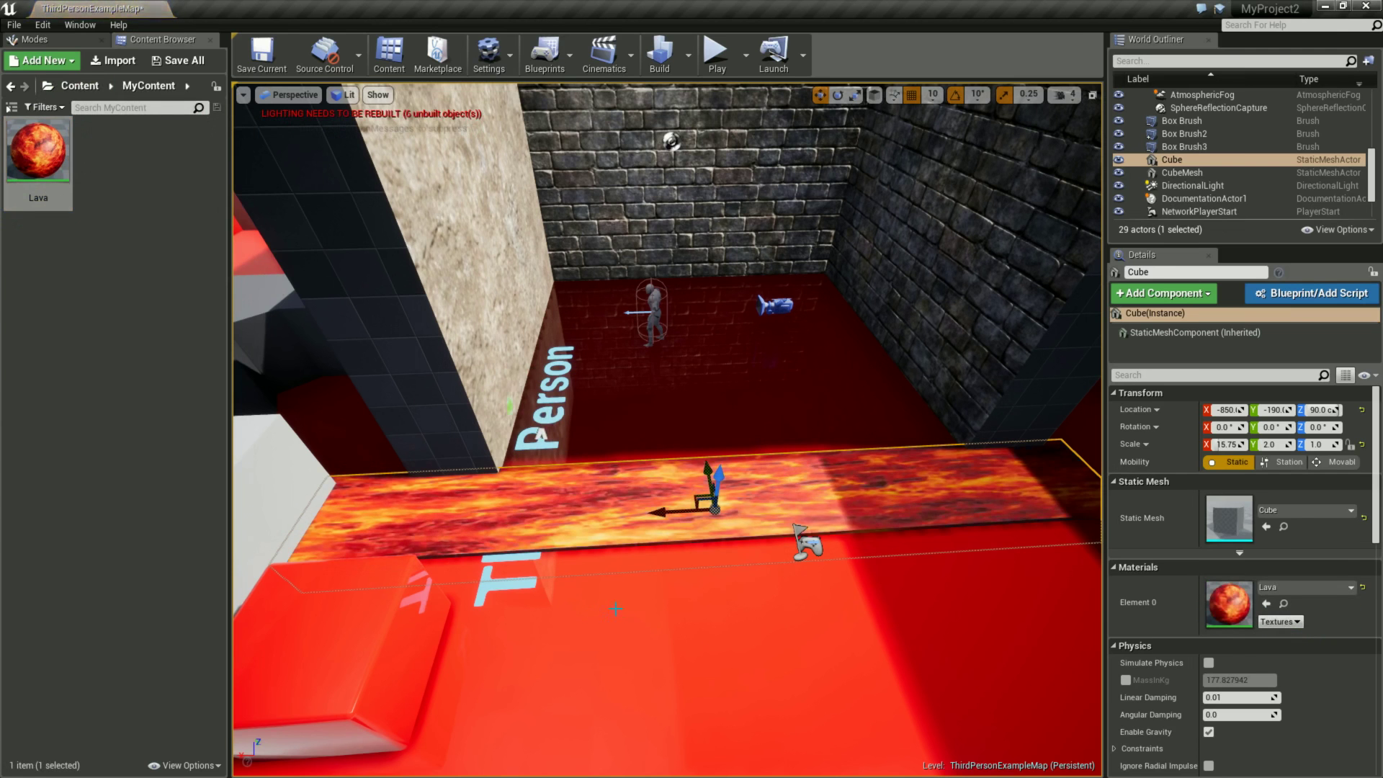
pyautogui.moveTo(606, 626)
pyautogui.mouseDown(button='right')
pyautogui.moveTo(698, 598)
pyautogui.moveTo(606, 606)
pyautogui.moveTo(597, 627)
pyautogui.mouseUp(button='right')
pyautogui.moveTo(646, 574)
pyautogui.mouseDown(button='right')
pyautogui.moveTo(633, 415)
pyautogui.moveTo(649, 365)
pyautogui.mouseUp(button='right')
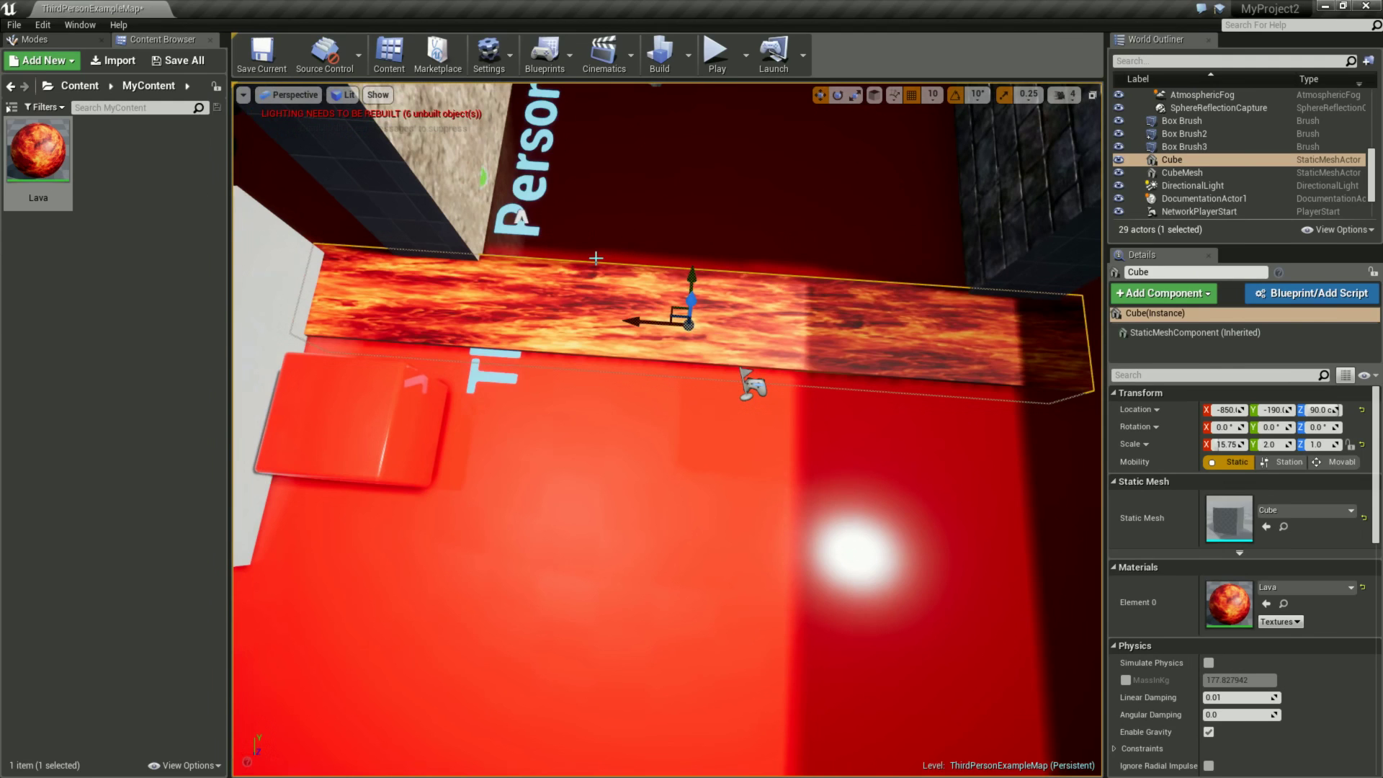
pyautogui.moveTo(733, 408)
pyautogui.mouseDown(button='right')
pyautogui.moveTo(747, 363)
pyautogui.moveTo(713, 424)
pyautogui.mouseUp(button='right')
pyautogui.moveTo(638, 624)
pyautogui.mouseDown(button='right')
pyautogui.moveTo(651, 637)
pyautogui.moveTo(633, 657)
pyautogui.moveTo(638, 645)
pyautogui.mouseUp(button='right')
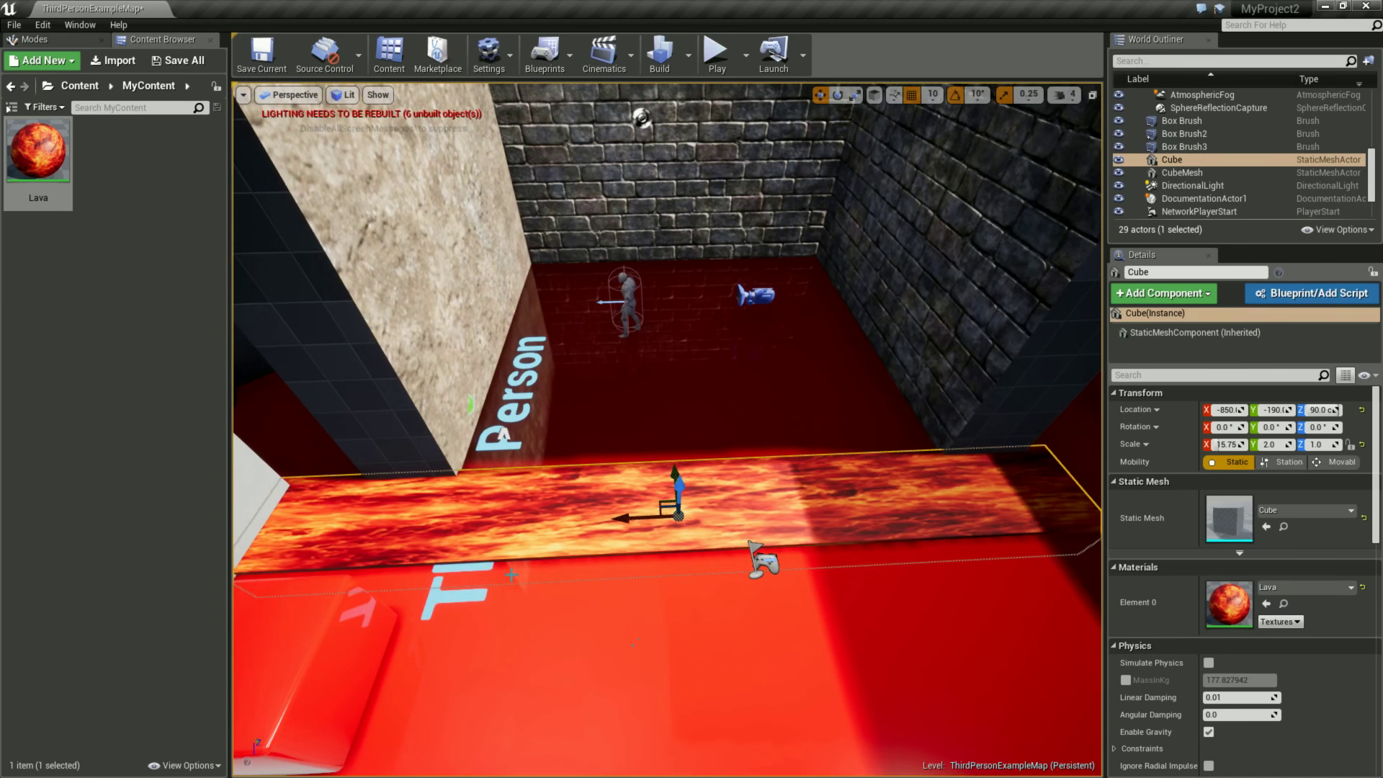
# - Open Lava and add a Panner node feeding the Texture Sample's UVs
pyautogui.doubleClick(62, 153)
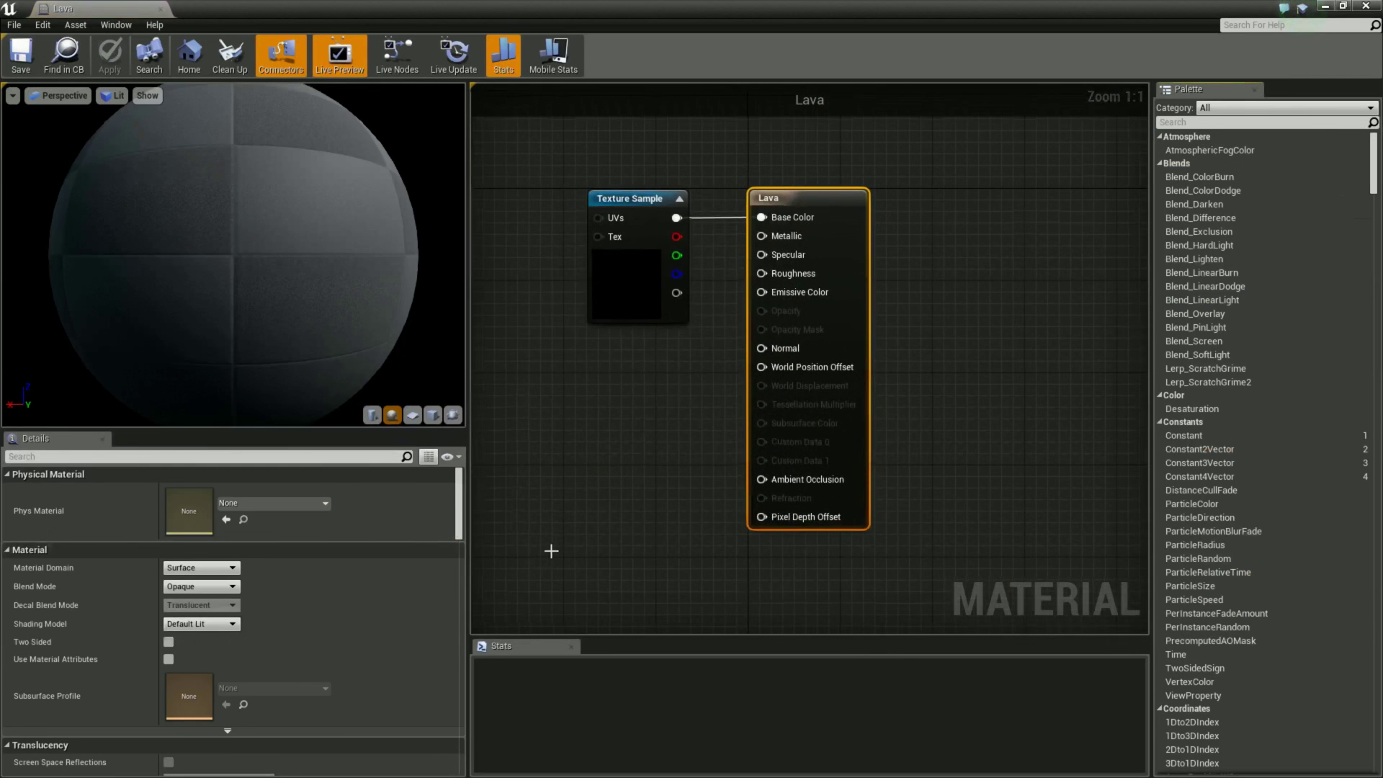
pyautogui.click(1252, 124)
pyautogui.write('P')
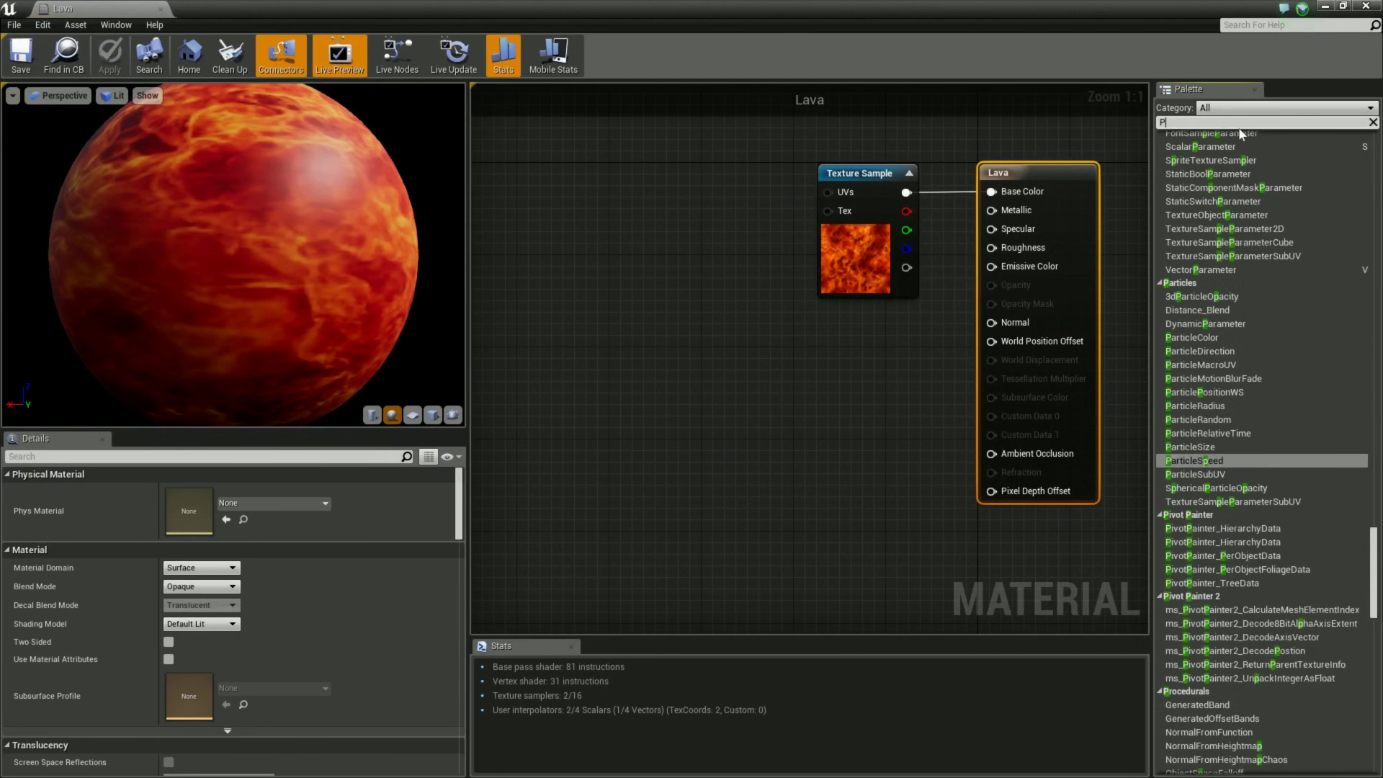
pyautogui.write('anne')
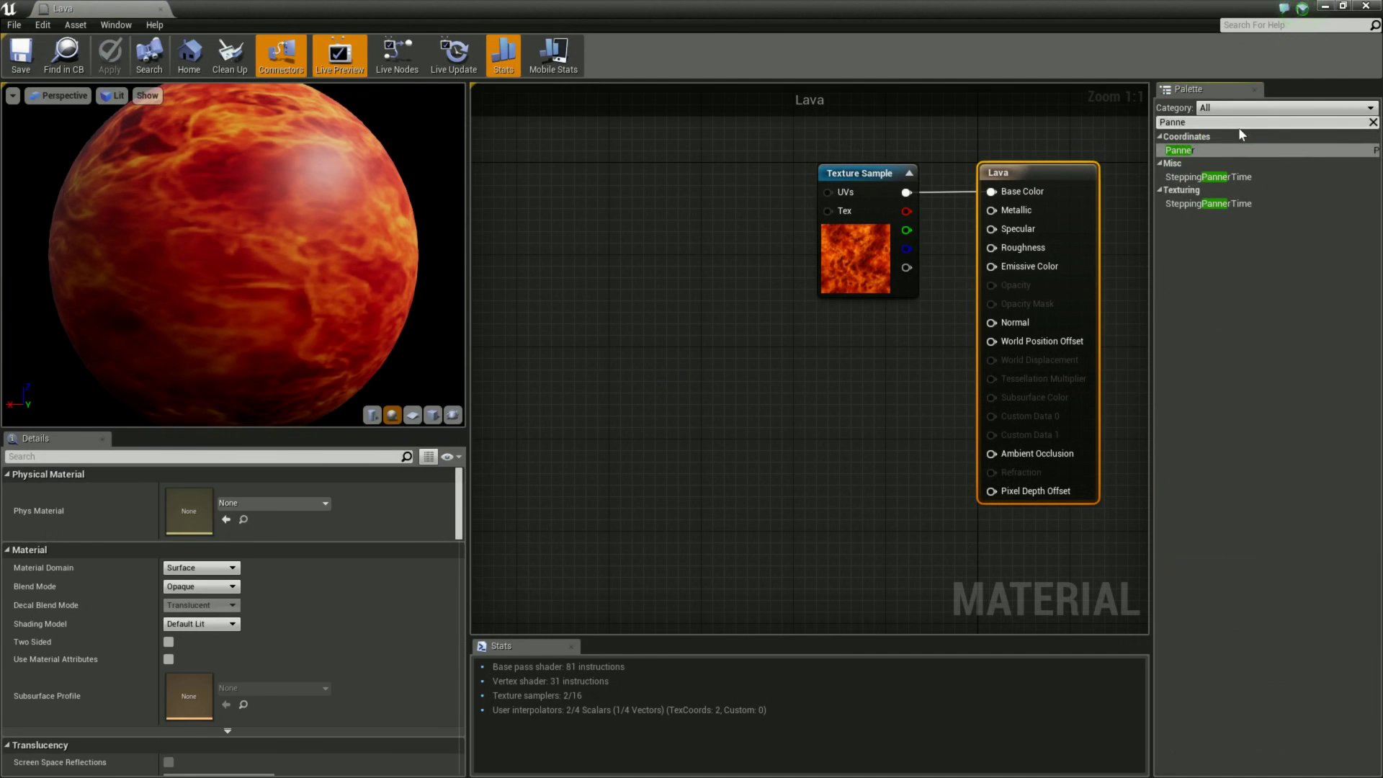
pyautogui.click(1202, 150)
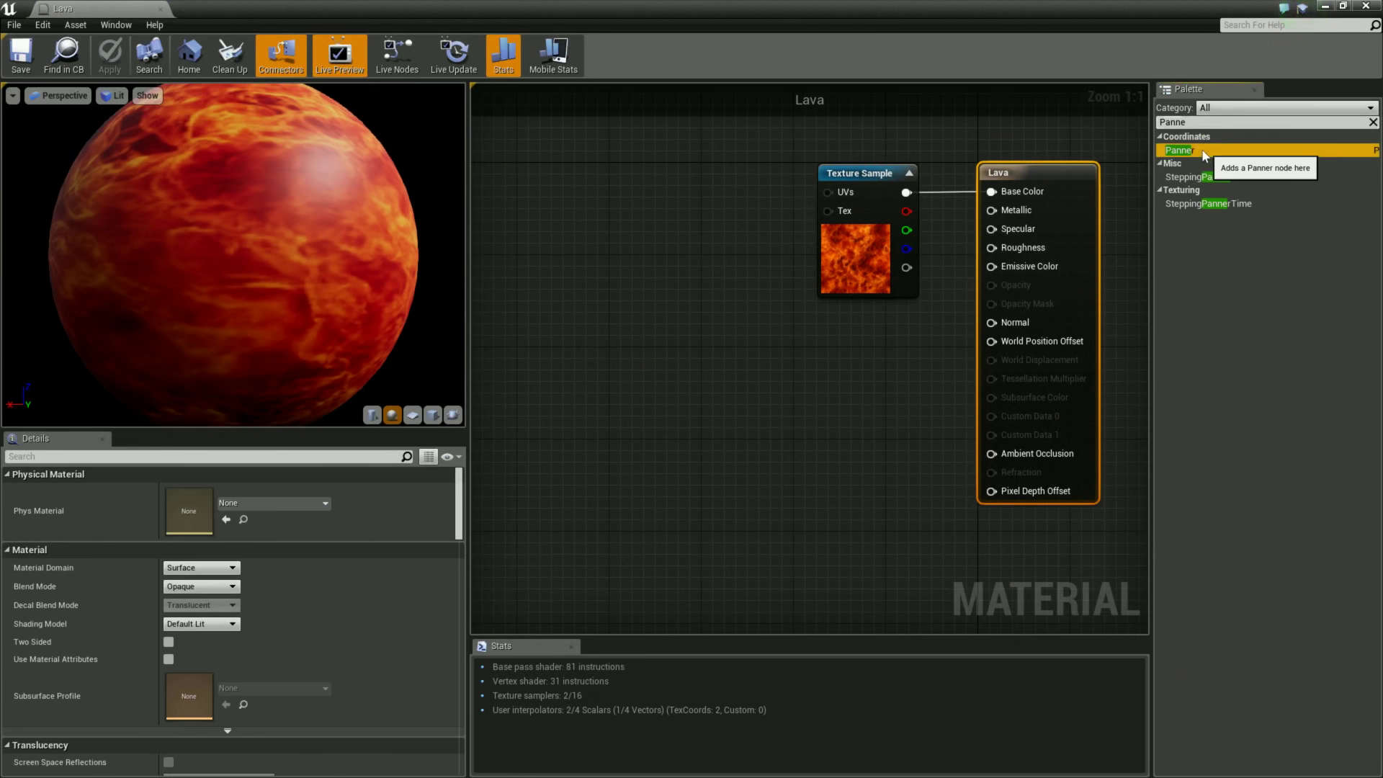
pyautogui.moveTo(1202, 152); pyautogui.dragTo(678, 194)
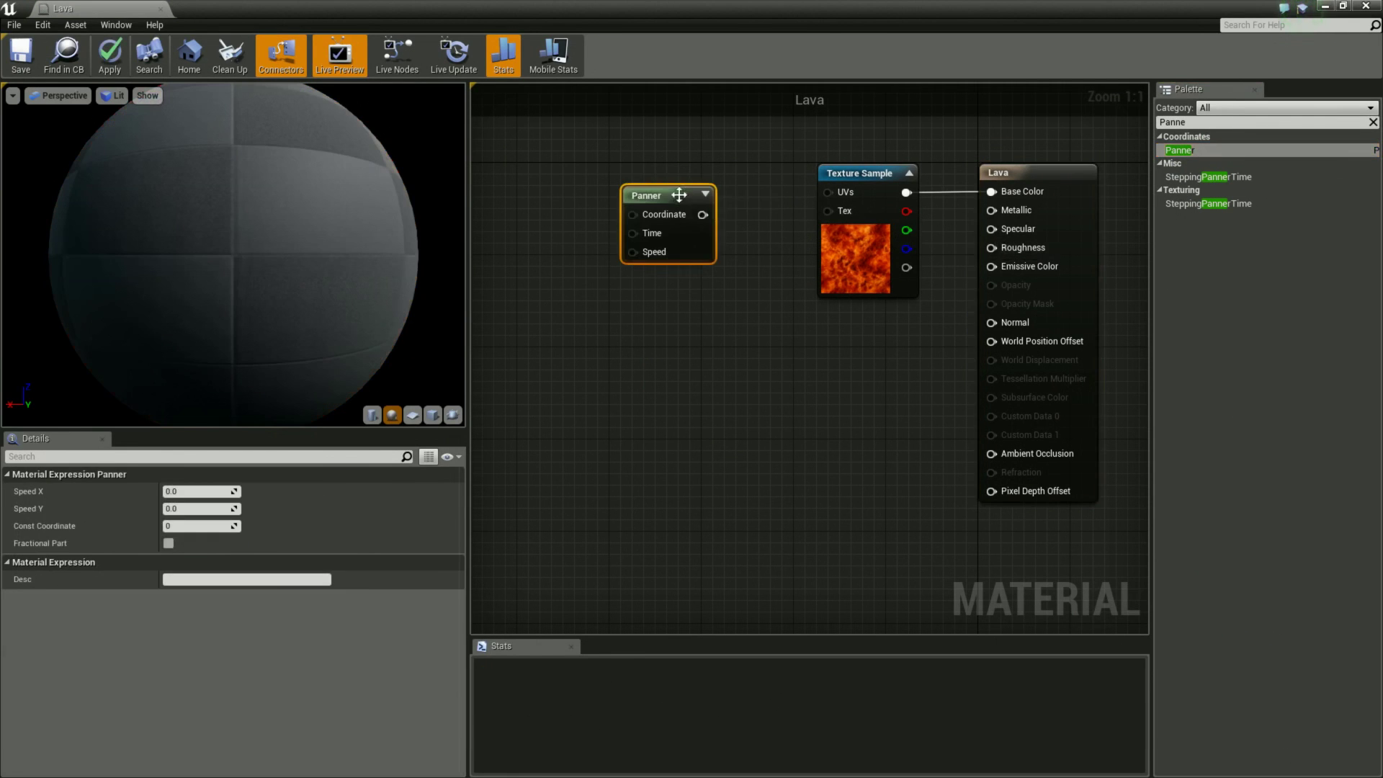
pyautogui.moveTo(748, 331); pyautogui.dragTo(701, 389, button='right')
pyautogui.moveTo(606, 292); pyautogui.dragTo(621, 265)
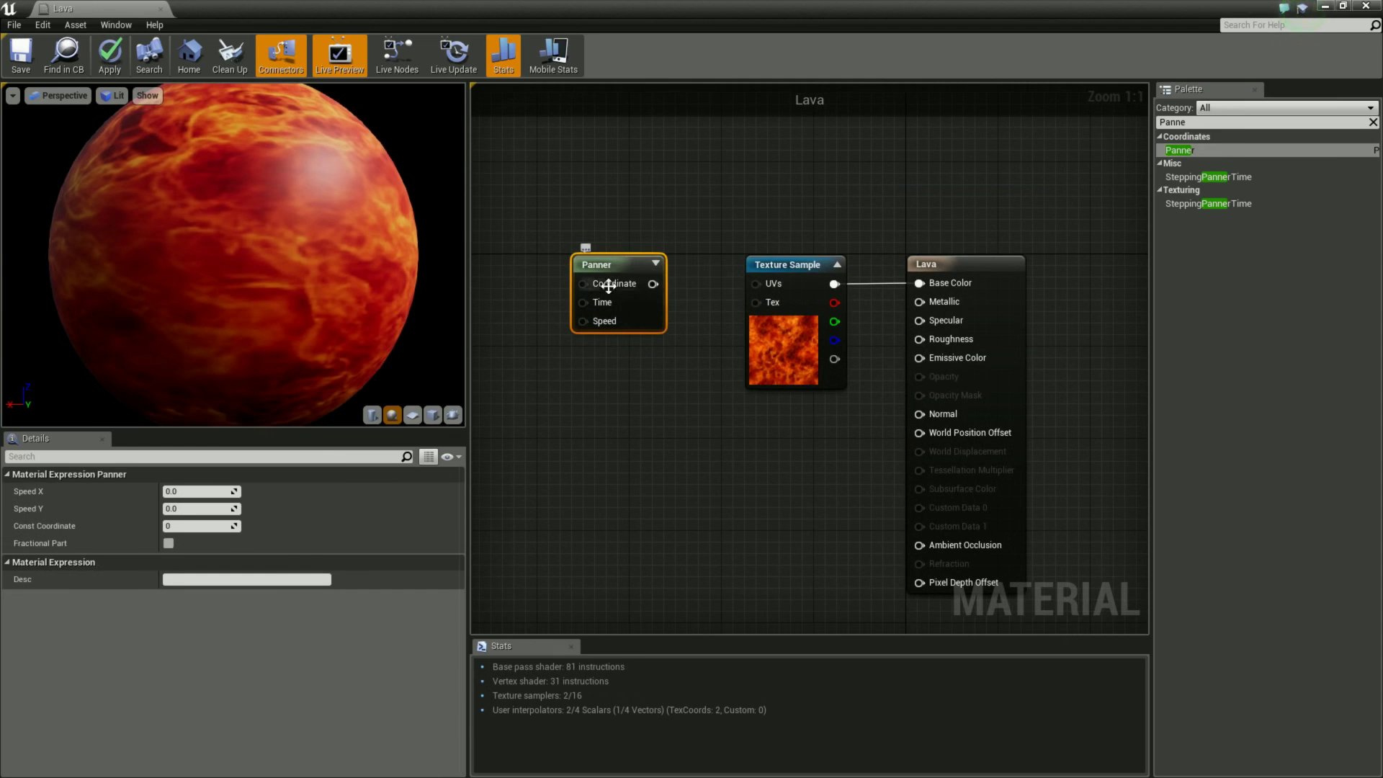
pyautogui.moveTo(653, 283); pyautogui.dragTo(761, 288)
# - Clear the node search and review the Texture Sample, Lava and Panner properties
pyautogui.click(1373, 124)
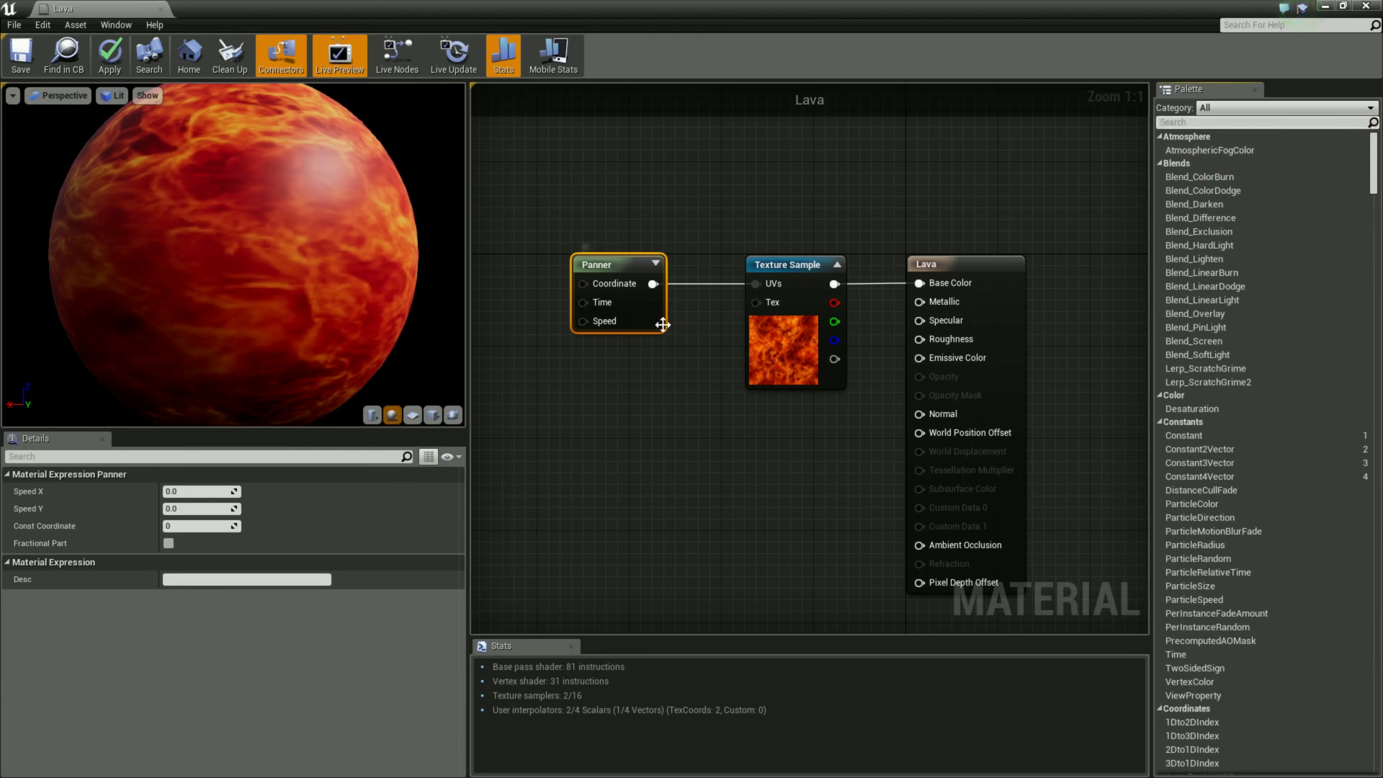
pyautogui.click(785, 265)
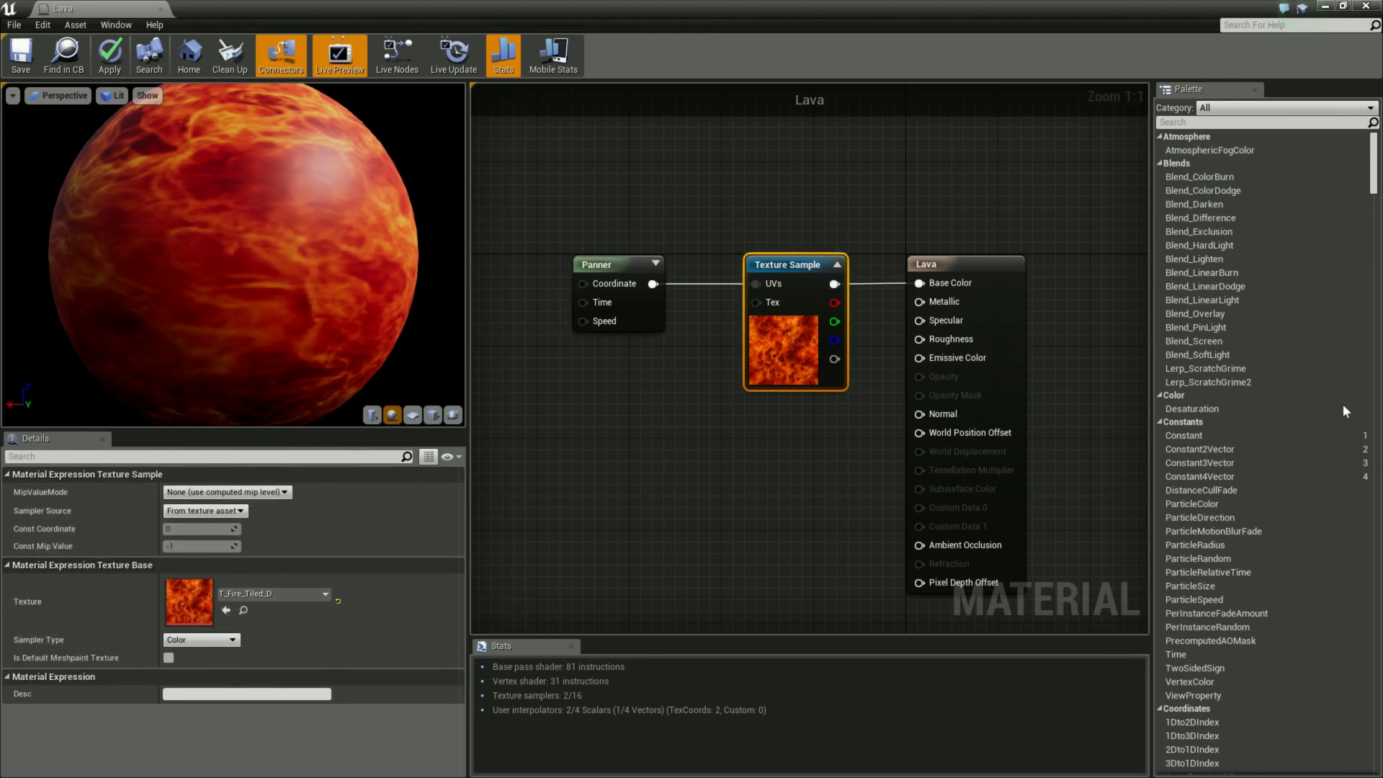
pyautogui.click(972, 273)
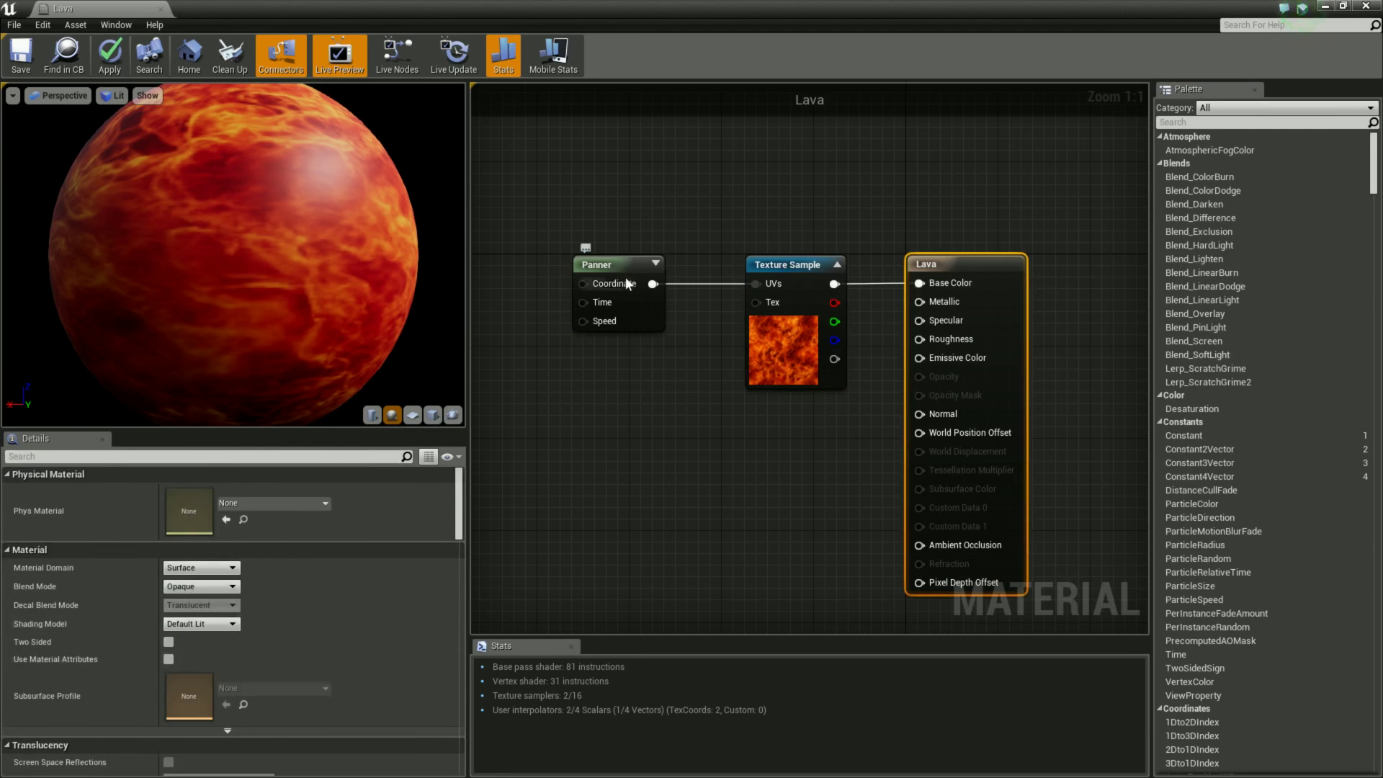
pyautogui.click(627, 283)
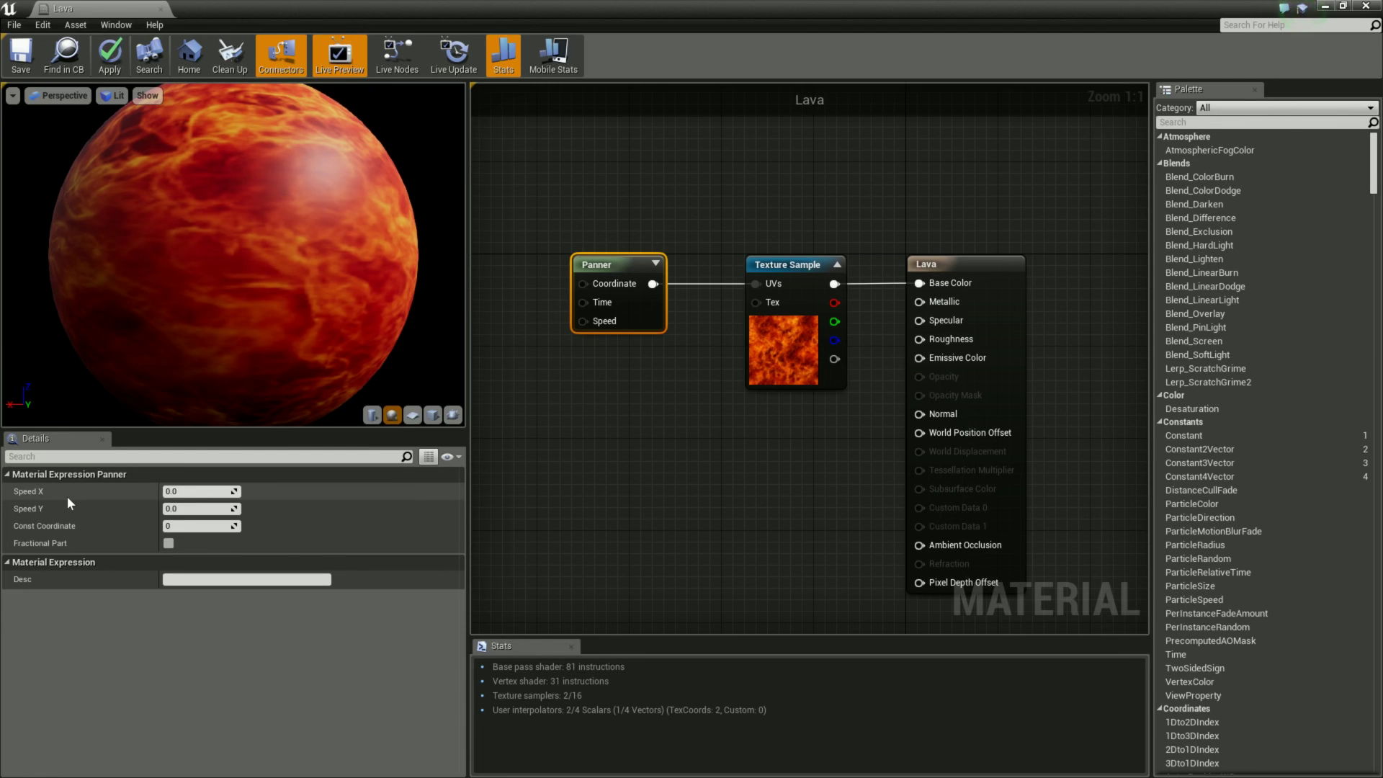
# - Set the Panner's Speed X to 0.1 so the fire texture scrolls horizontally
pyautogui.click(194, 491)
pyautogui.write('0.1')
pyautogui.press('Return')
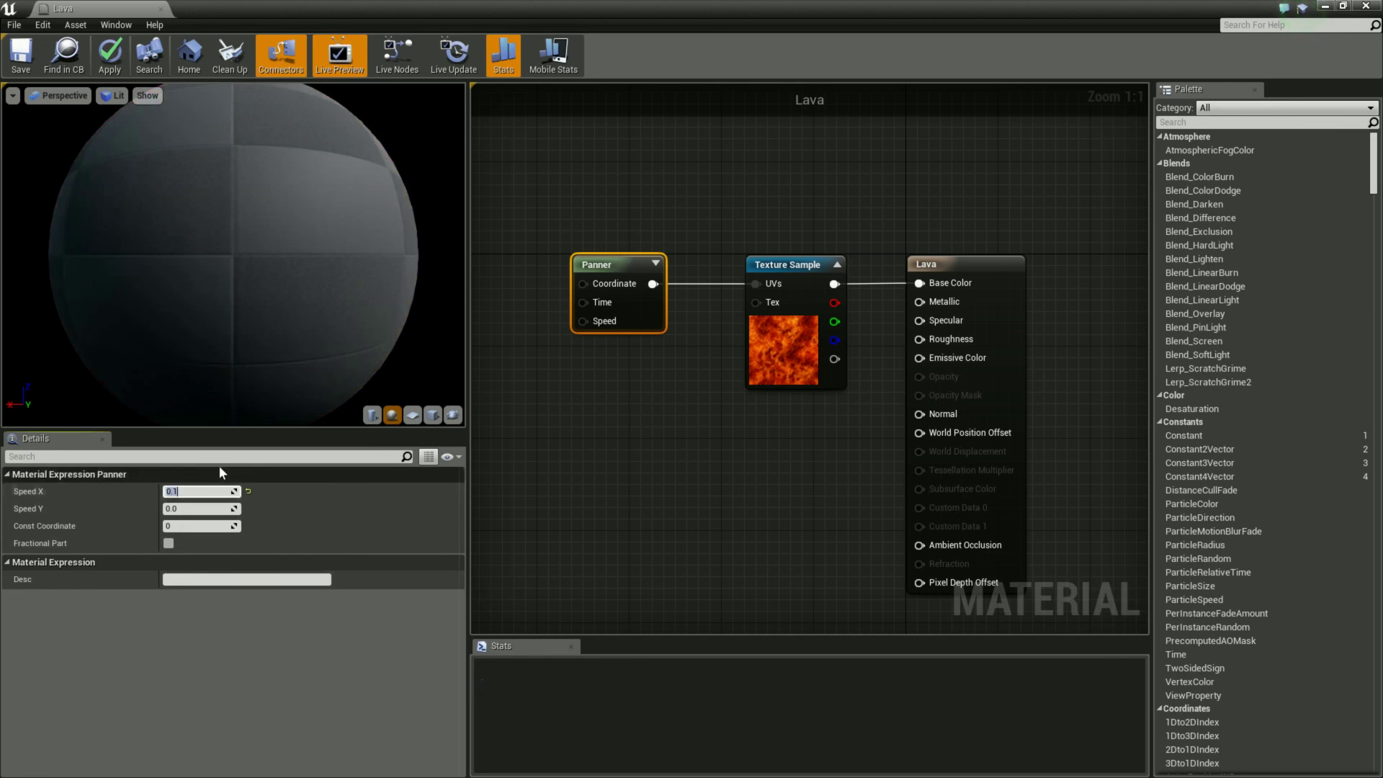
pyautogui.moveTo(619, 510); pyautogui.dragTo(658, 519, button='right')
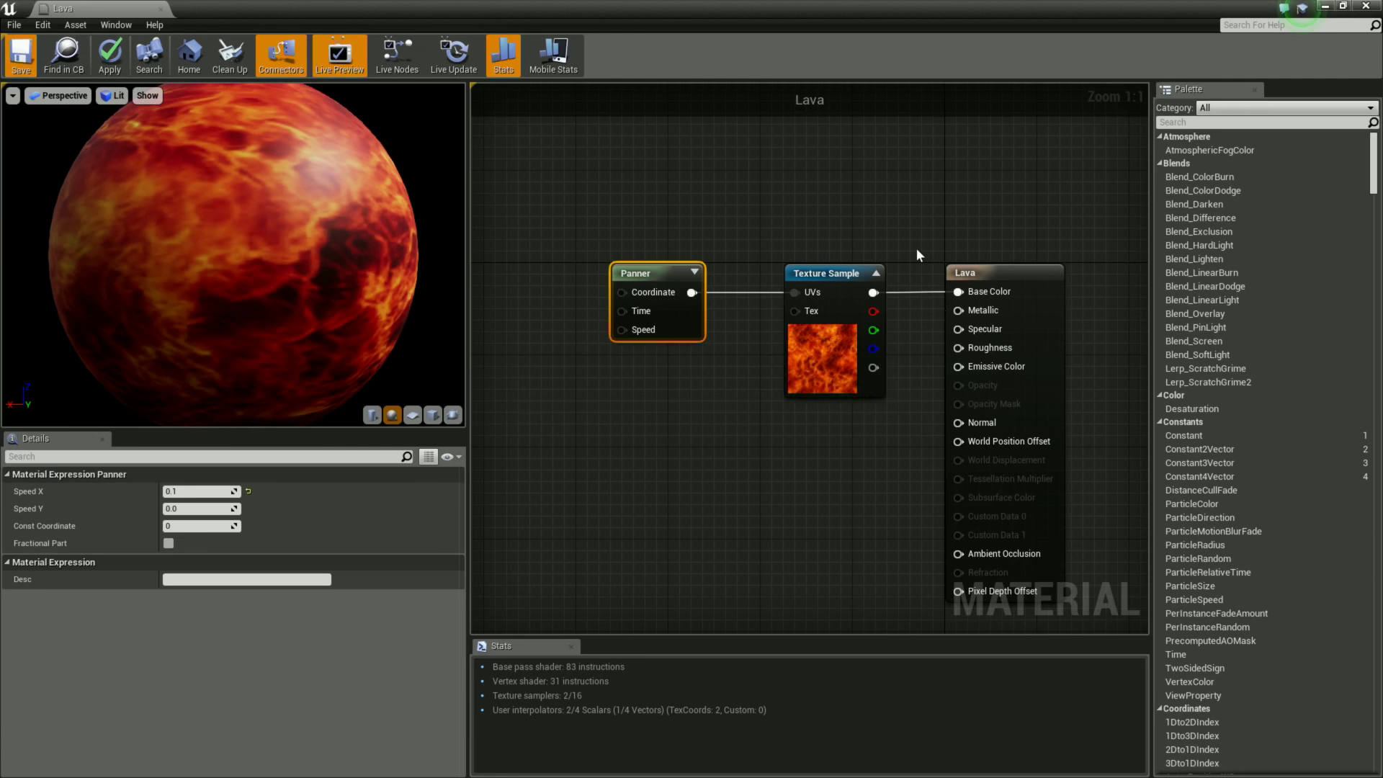
# - Check the lava floor in the level, then reopen the Lava material for editing
pyautogui.click(1329, 8)
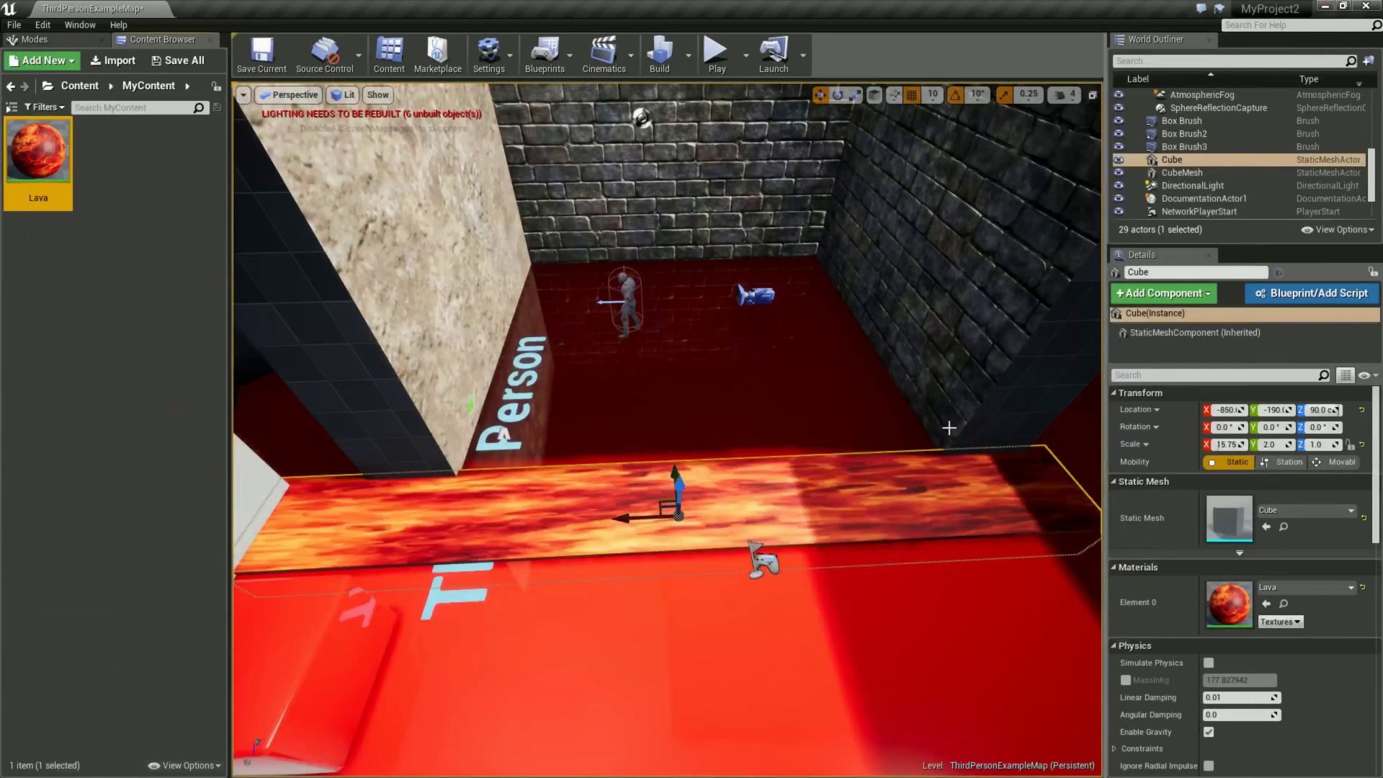
pyautogui.moveTo(667, 432); pyautogui.dragTo(667, 403, button='right')
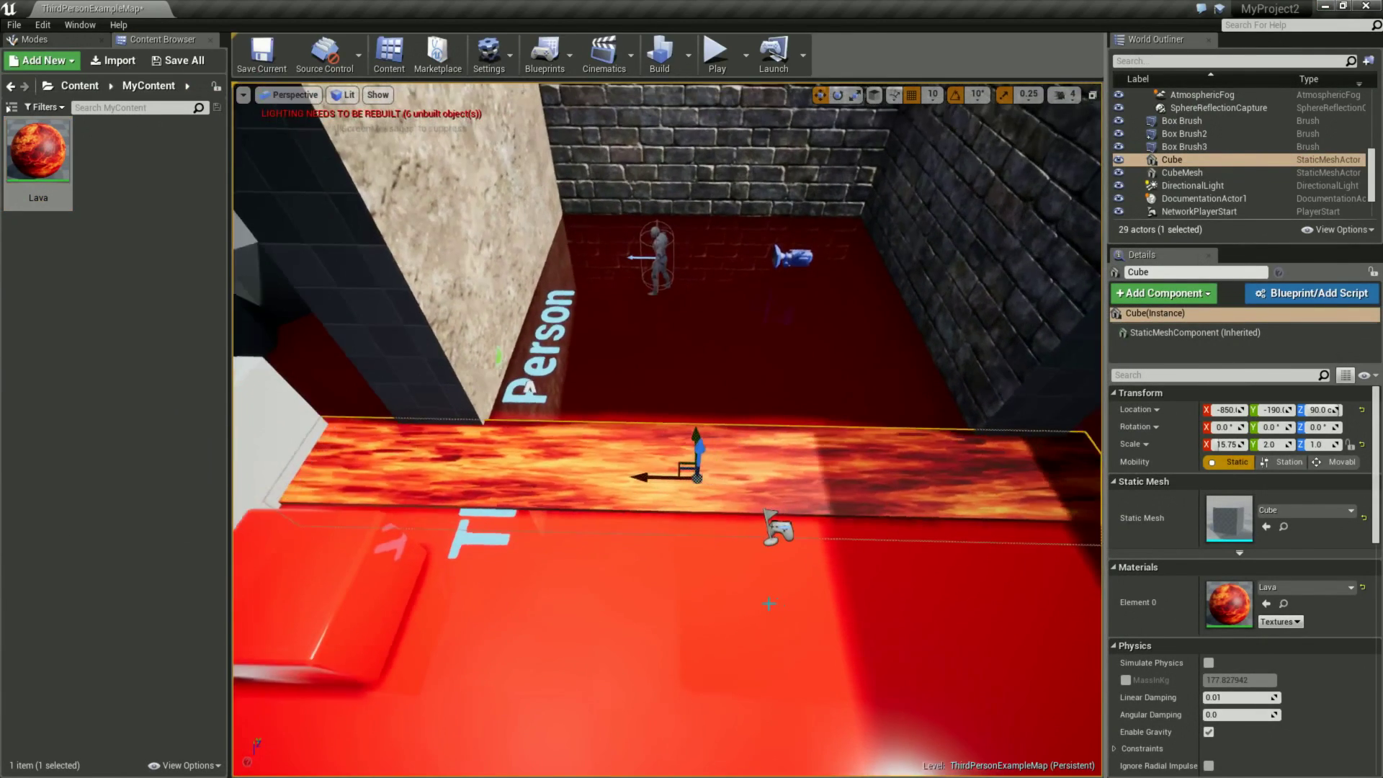
pyautogui.moveTo(667, 403); pyautogui.dragTo(659, 375, button='right')
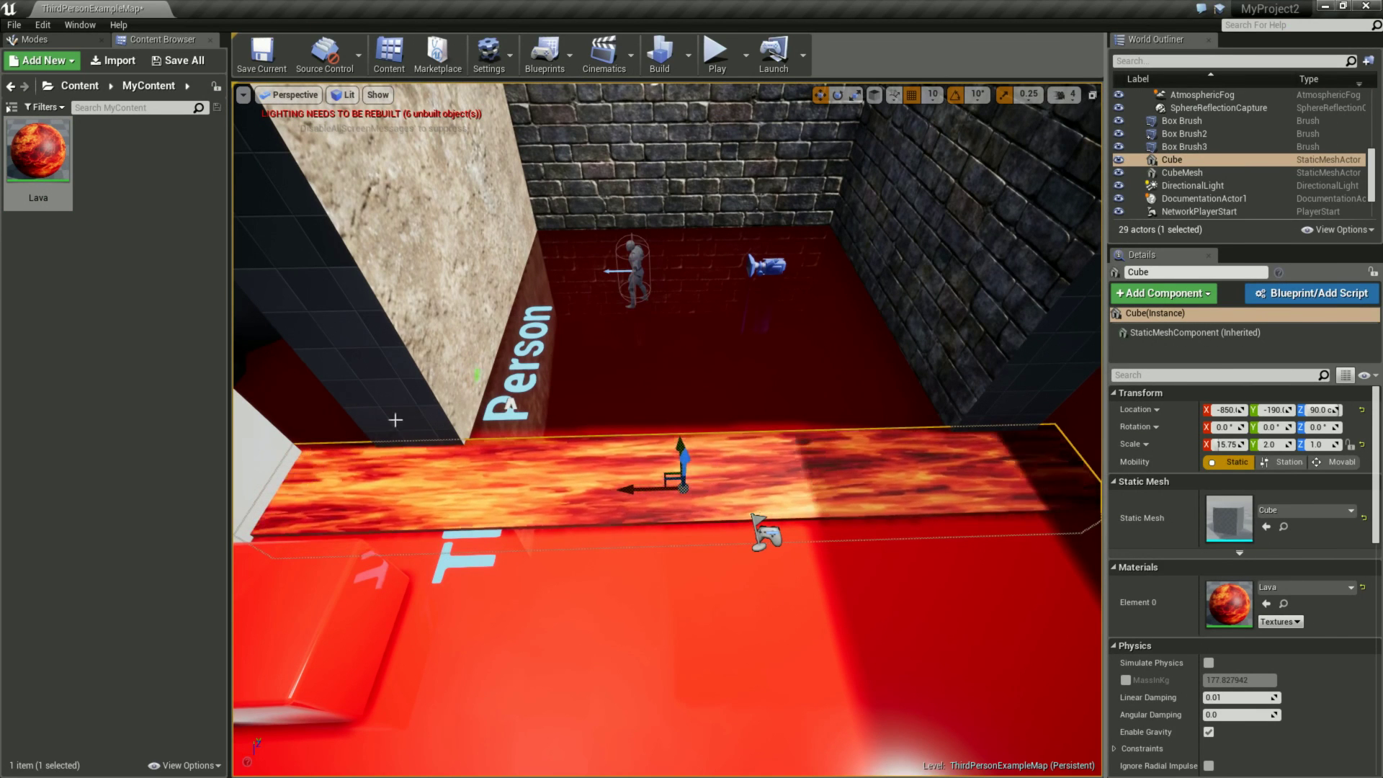
pyautogui.doubleClick(53, 156)
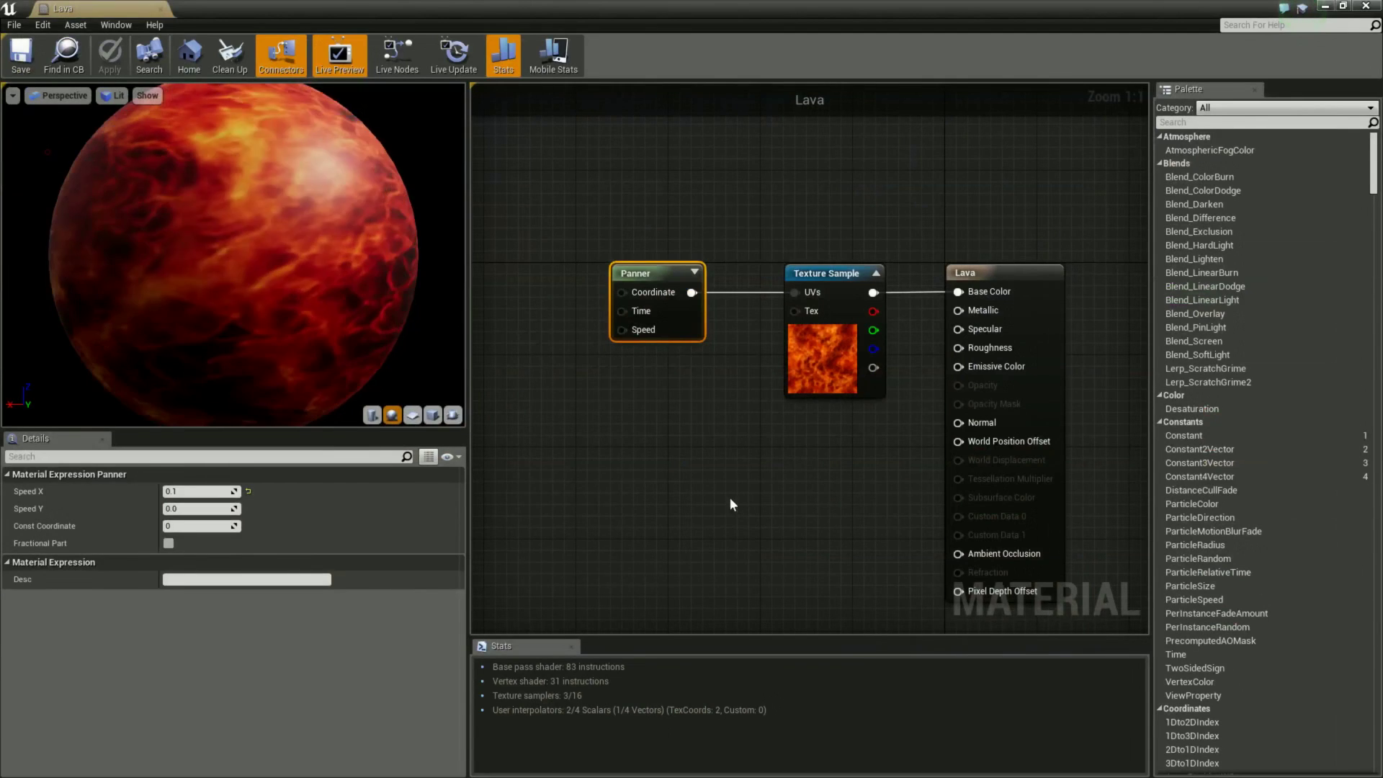
# - Add a Multiply node found by searching 'mul' and wire its output into the Panner's Time input
pyautogui.moveTo(628, 460); pyautogui.dragTo(800, 495, button='right')
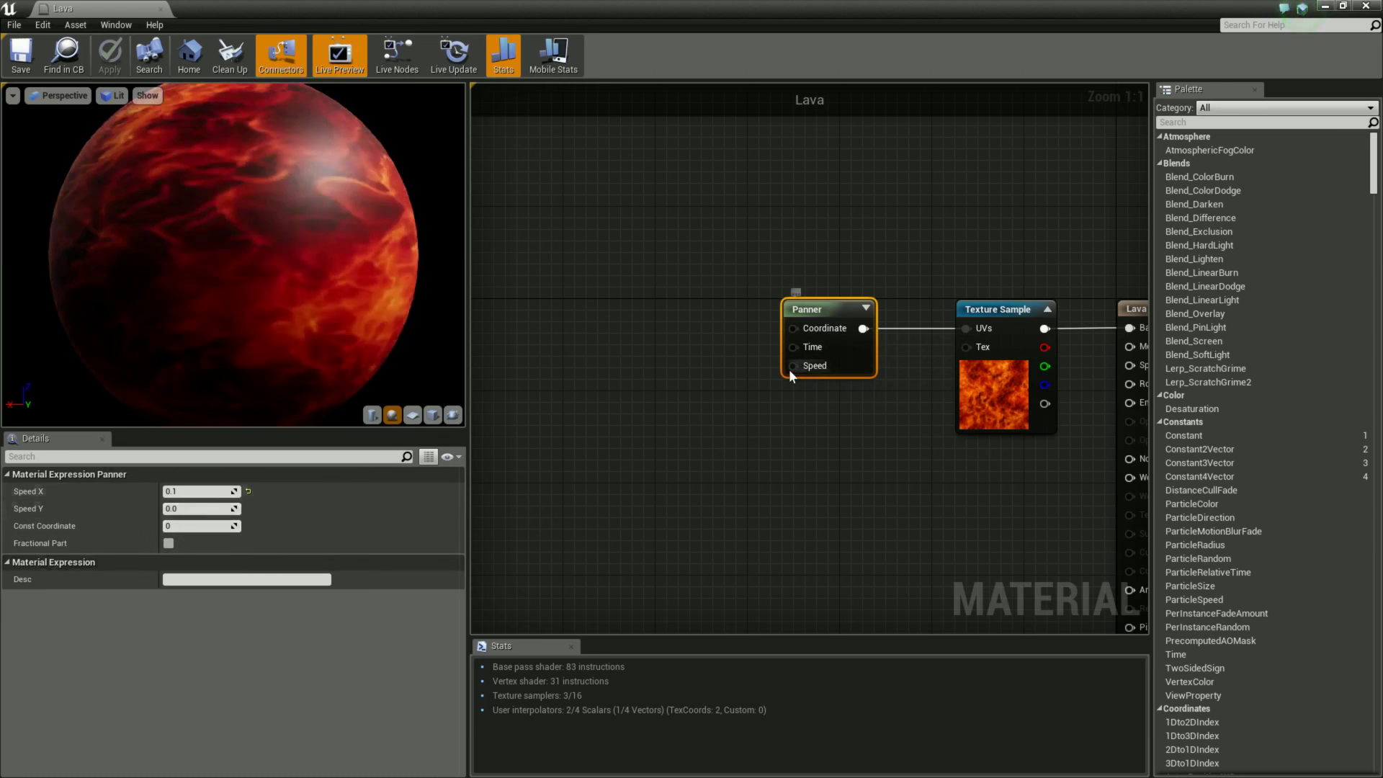
pyautogui.click(1203, 121)
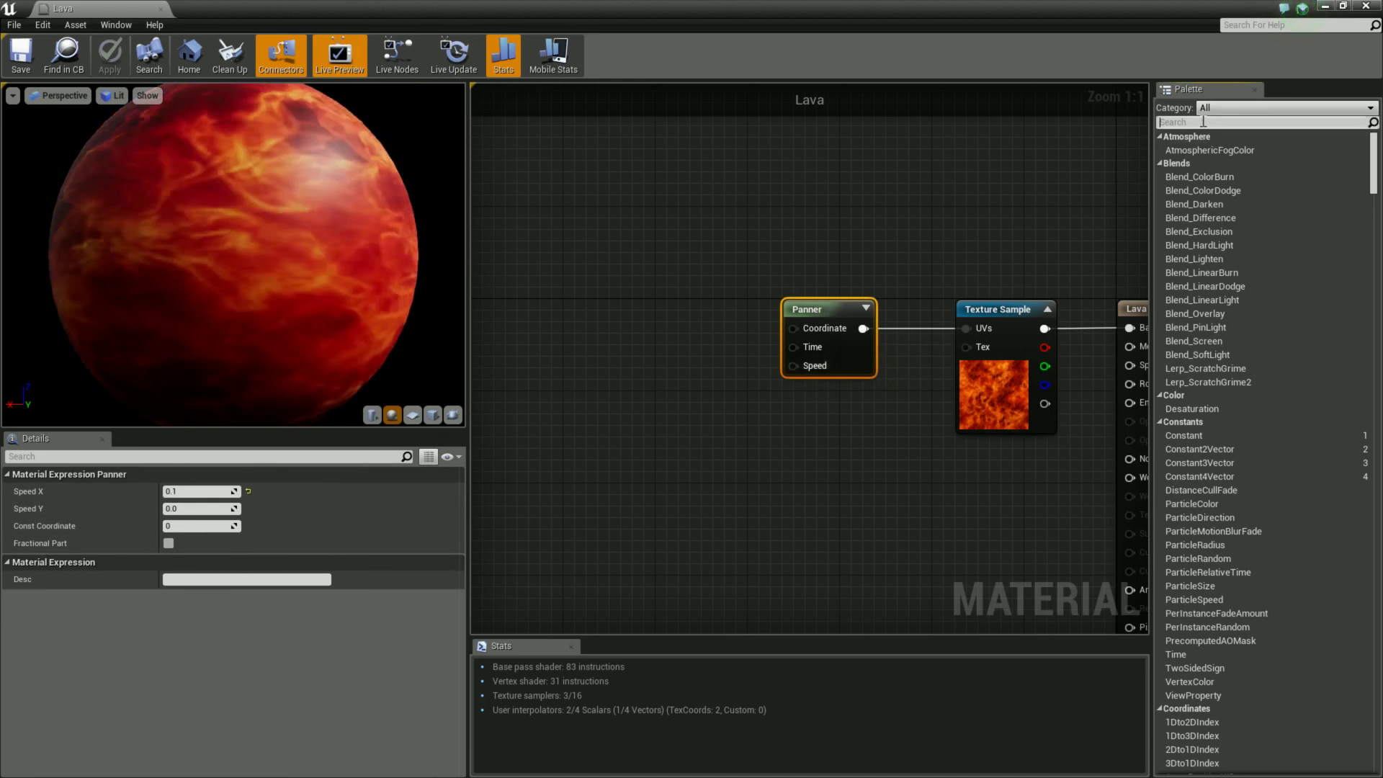
pyautogui.write('mul')
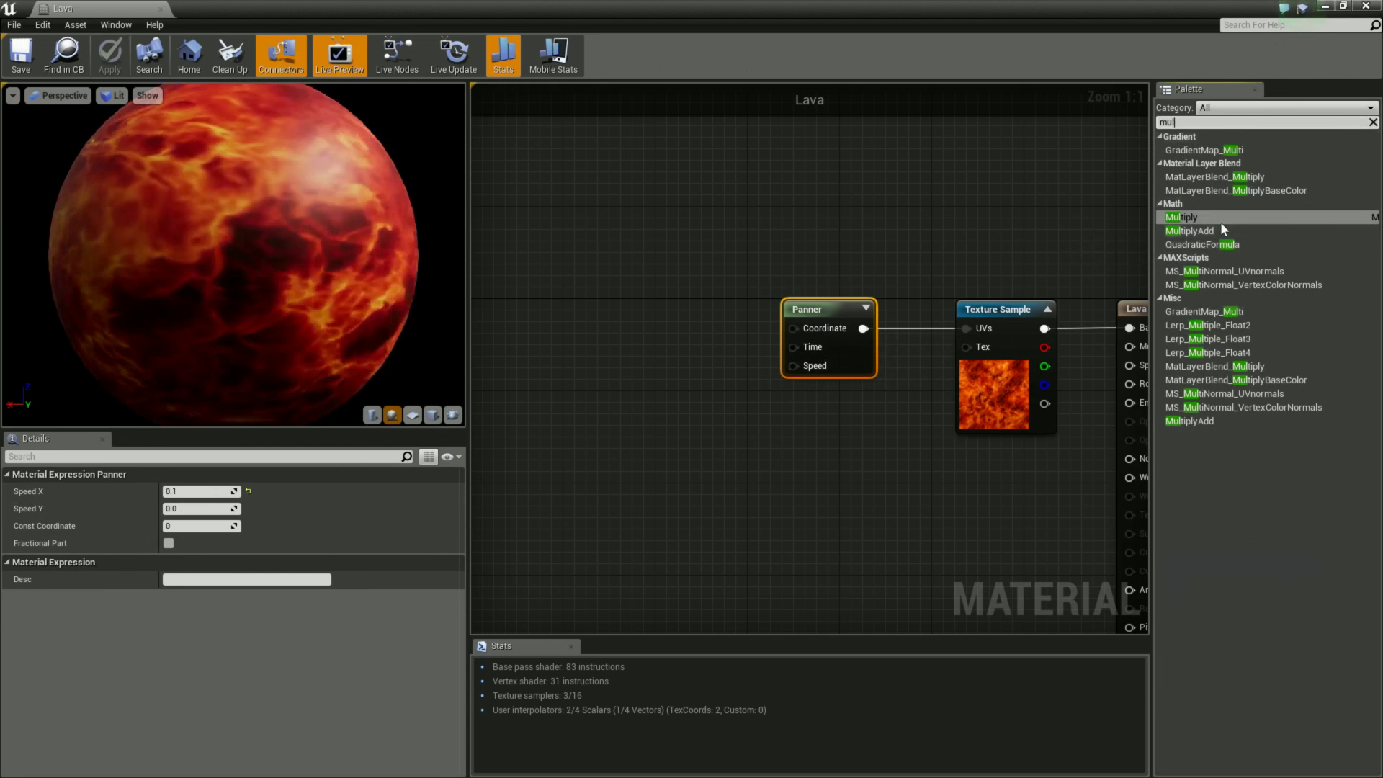
pyautogui.moveTo(1218, 217)
pyautogui.mouseDown()
pyautogui.moveTo(554, 286)
pyautogui.moveTo(570, 292)
pyautogui.mouseUp()
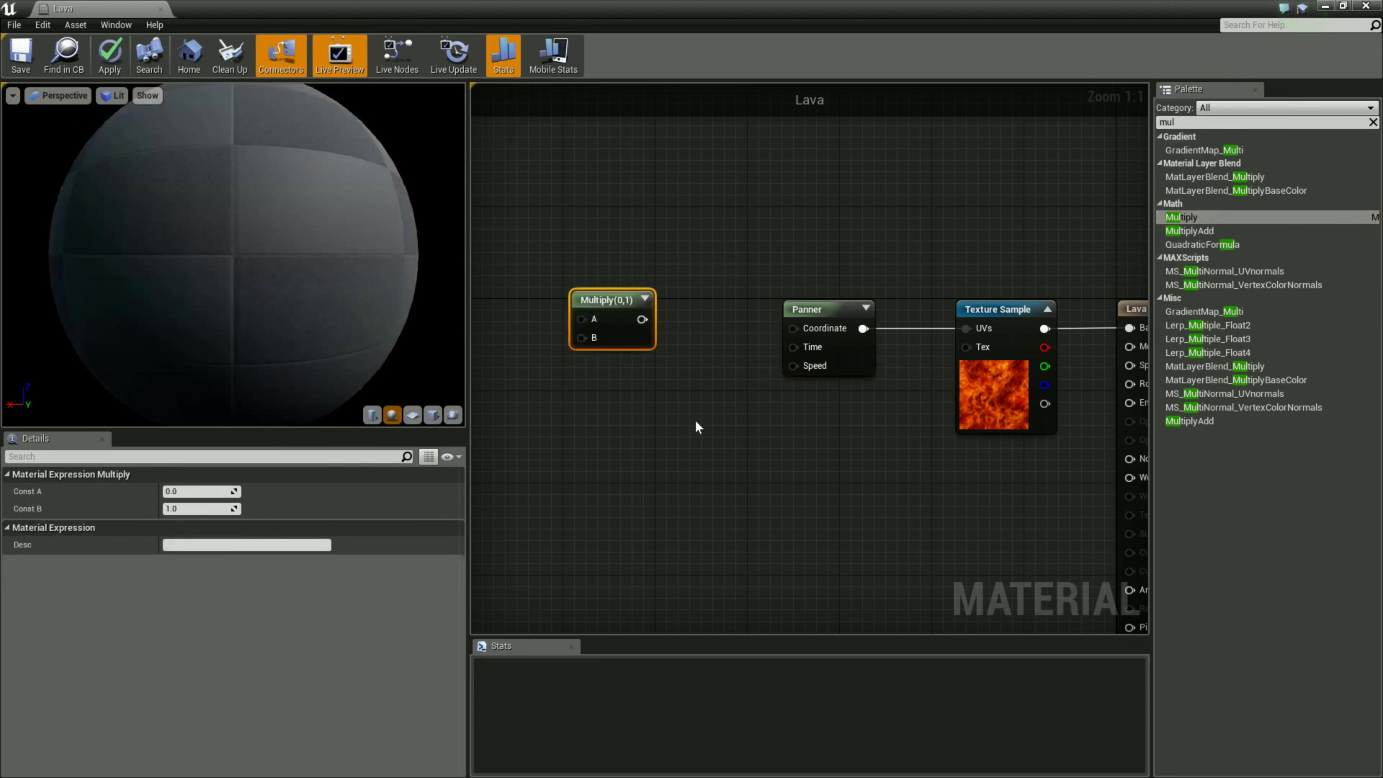
pyautogui.moveTo(696, 427); pyautogui.dragTo(731, 456, button='right')
pyautogui.moveTo(646, 336); pyautogui.dragTo(697, 426)
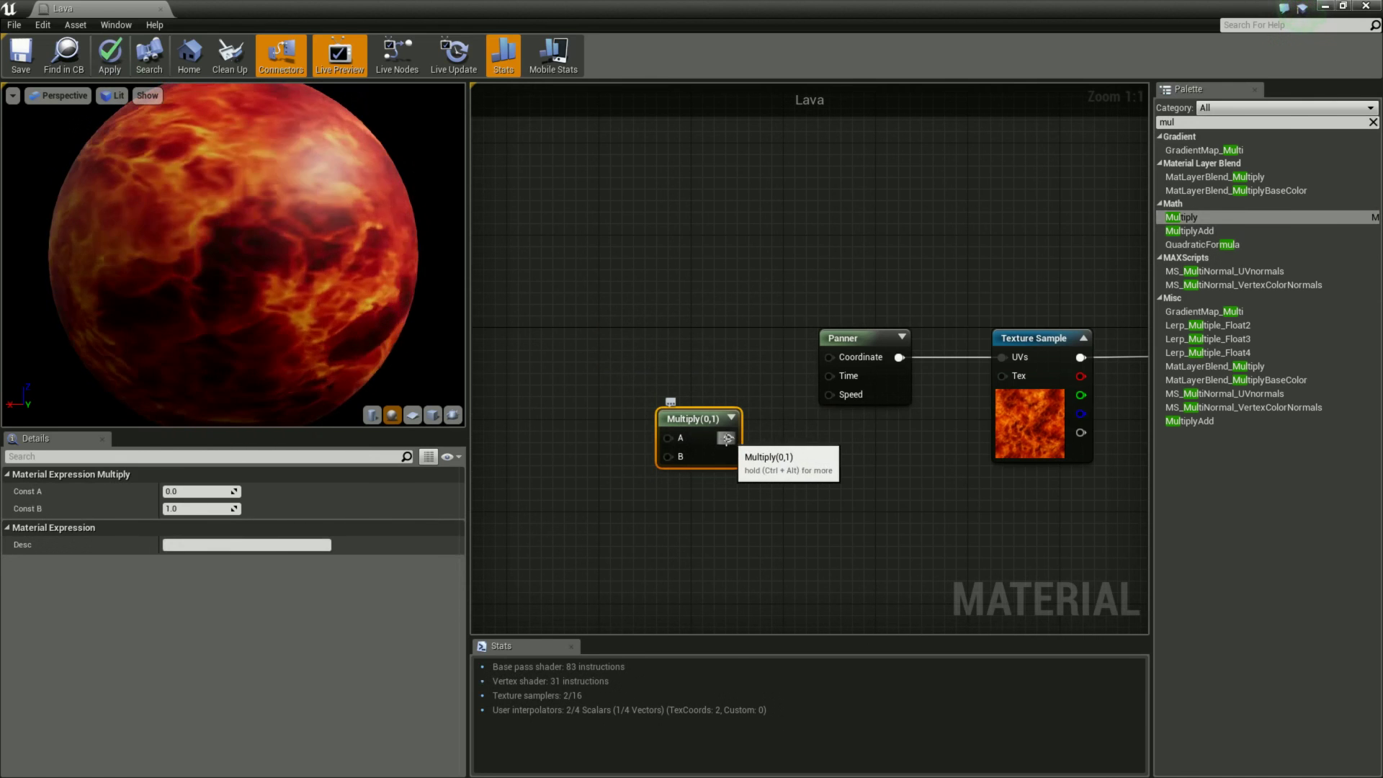
pyautogui.moveTo(726, 438); pyautogui.dragTo(830, 387)
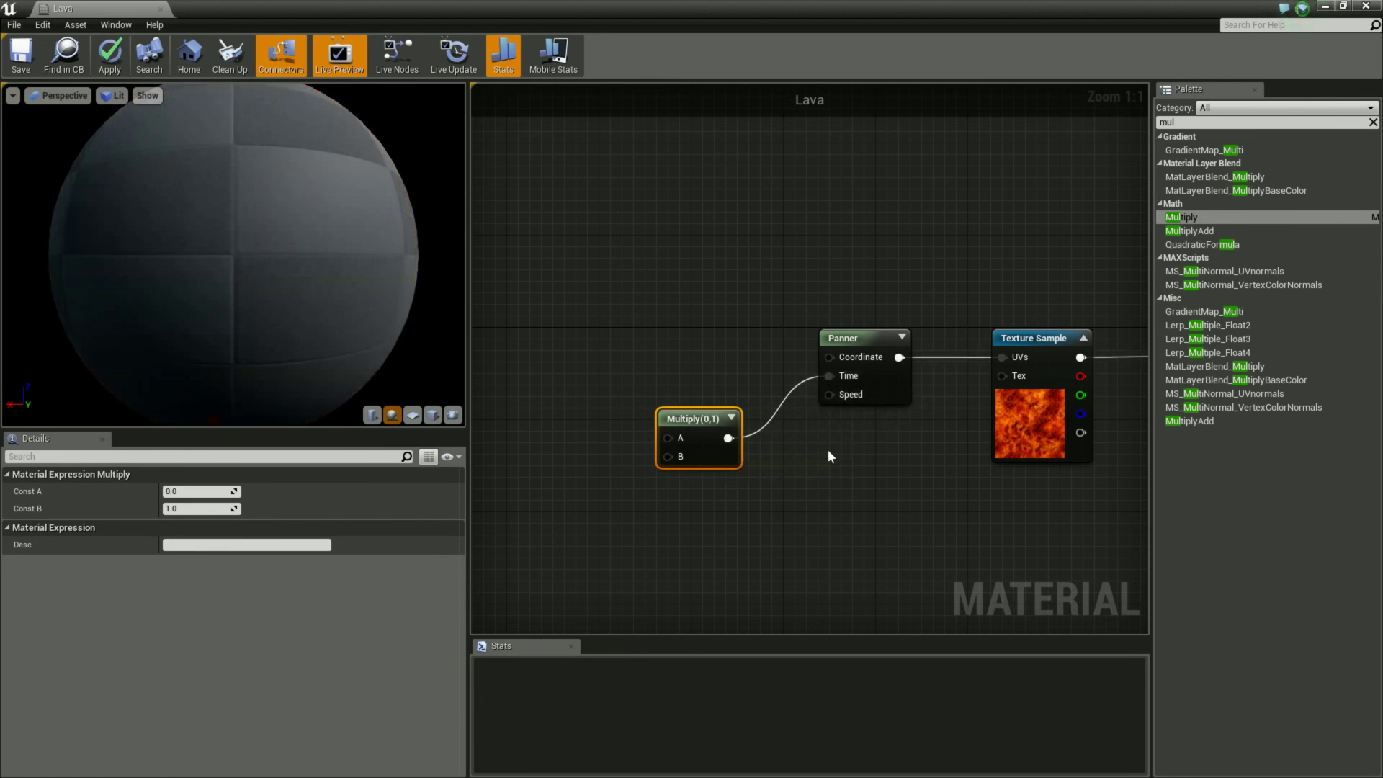
pyautogui.click(828, 455)
pyautogui.write('Const')
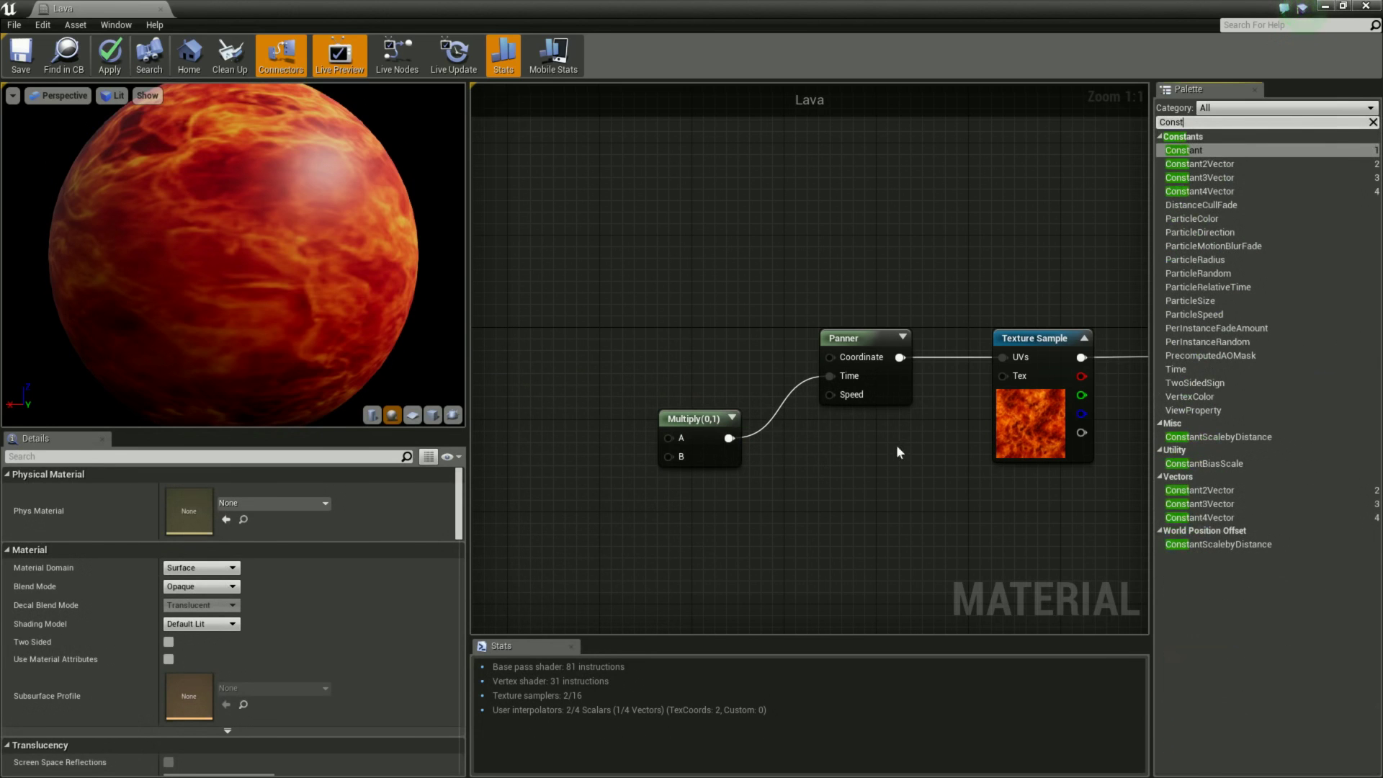
# - Place a Constant left of the Multiply, give it value 1, and wire it into Multiply's A input
pyautogui.moveTo(1186, 150)
pyautogui.mouseDown()
pyautogui.moveTo(1190, 163)
pyautogui.moveTo(548, 412)
pyautogui.mouseUp()
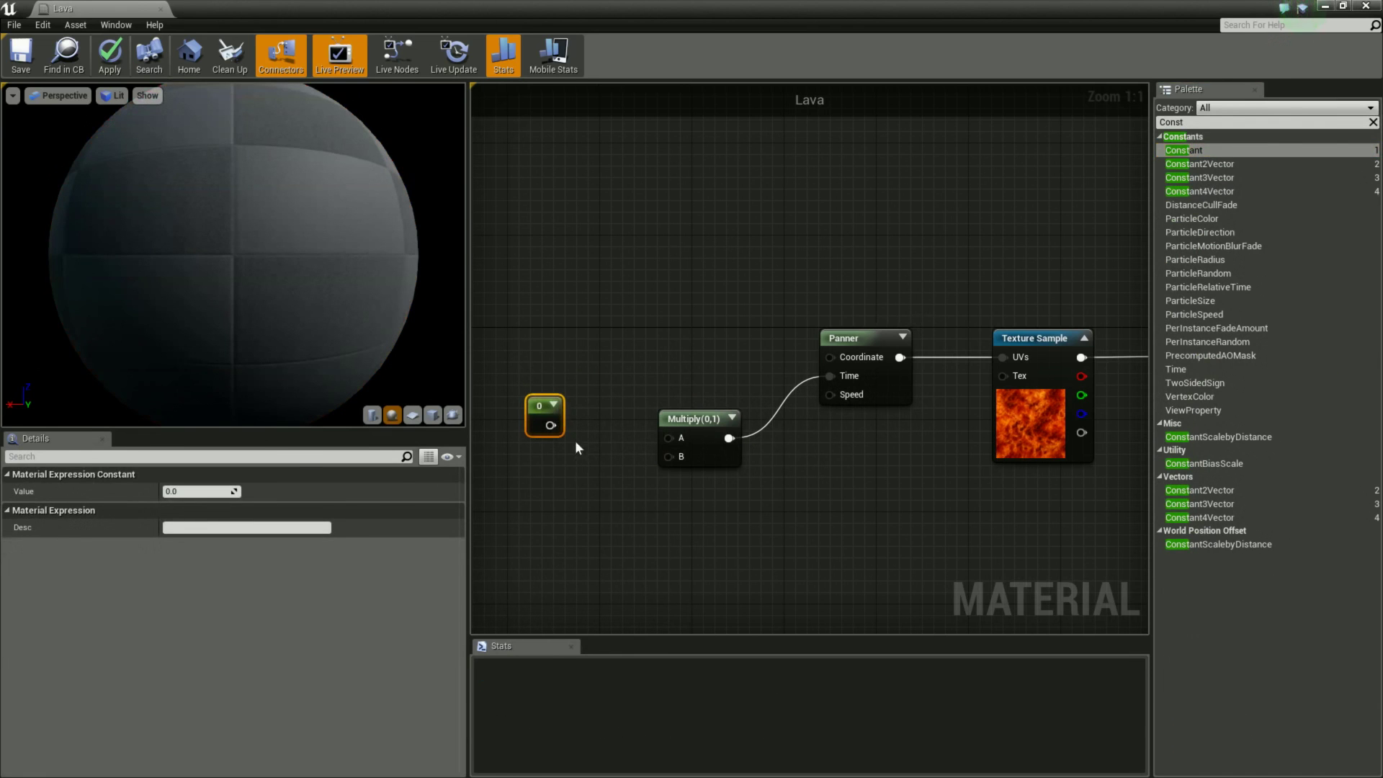
pyautogui.click(198, 492)
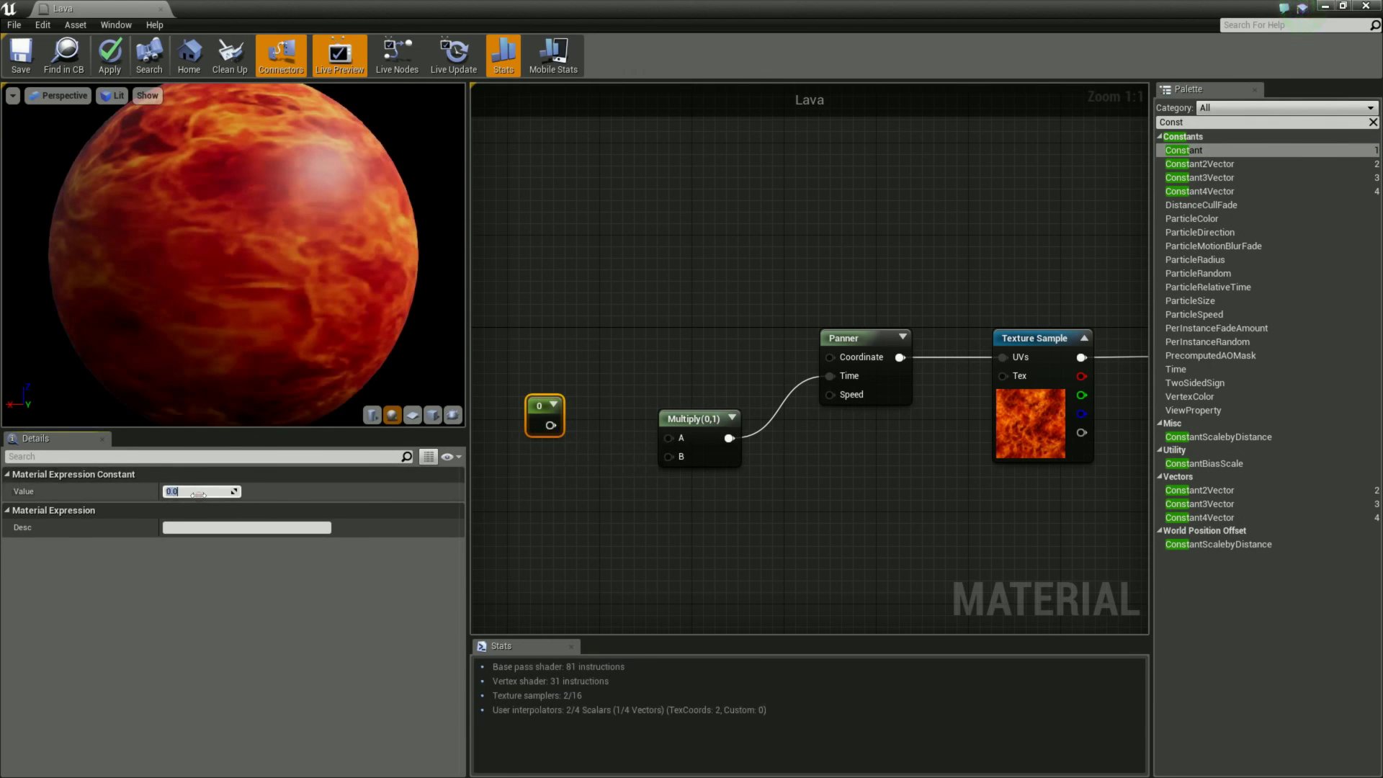
pyautogui.write('1')
pyautogui.press('Return')
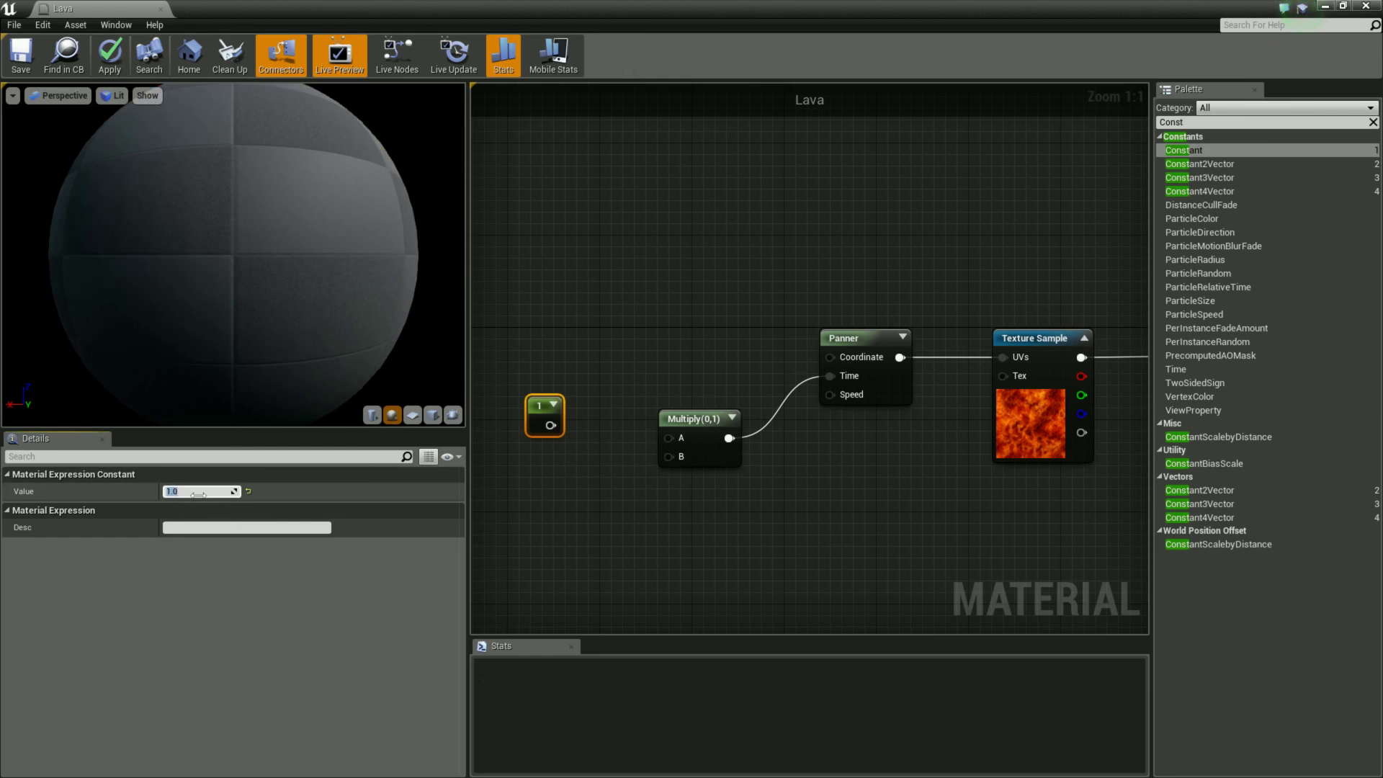
pyautogui.moveTo(551, 425)
pyautogui.mouseDown()
pyautogui.moveTo(668, 437)
pyautogui.moveTo(669, 397)
pyautogui.mouseUp()
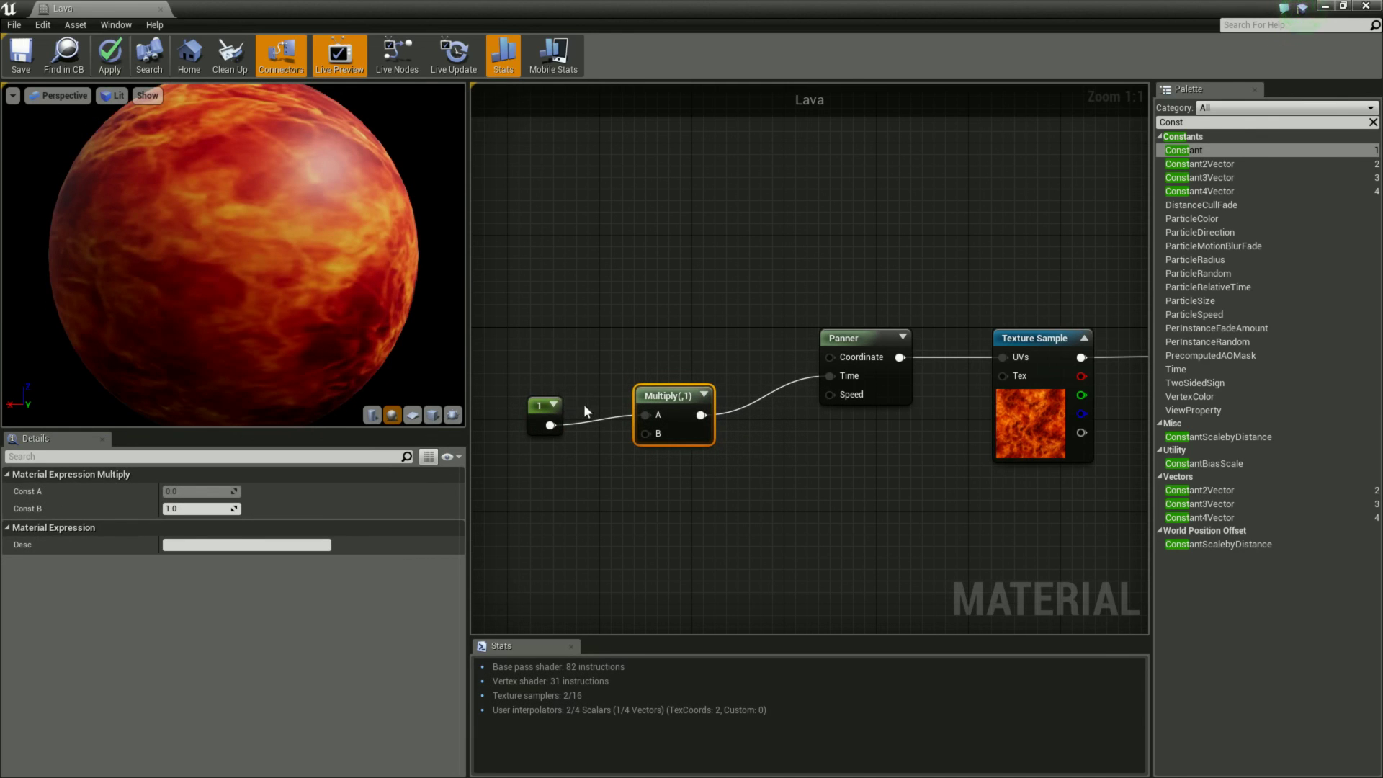
pyautogui.click(1231, 124)
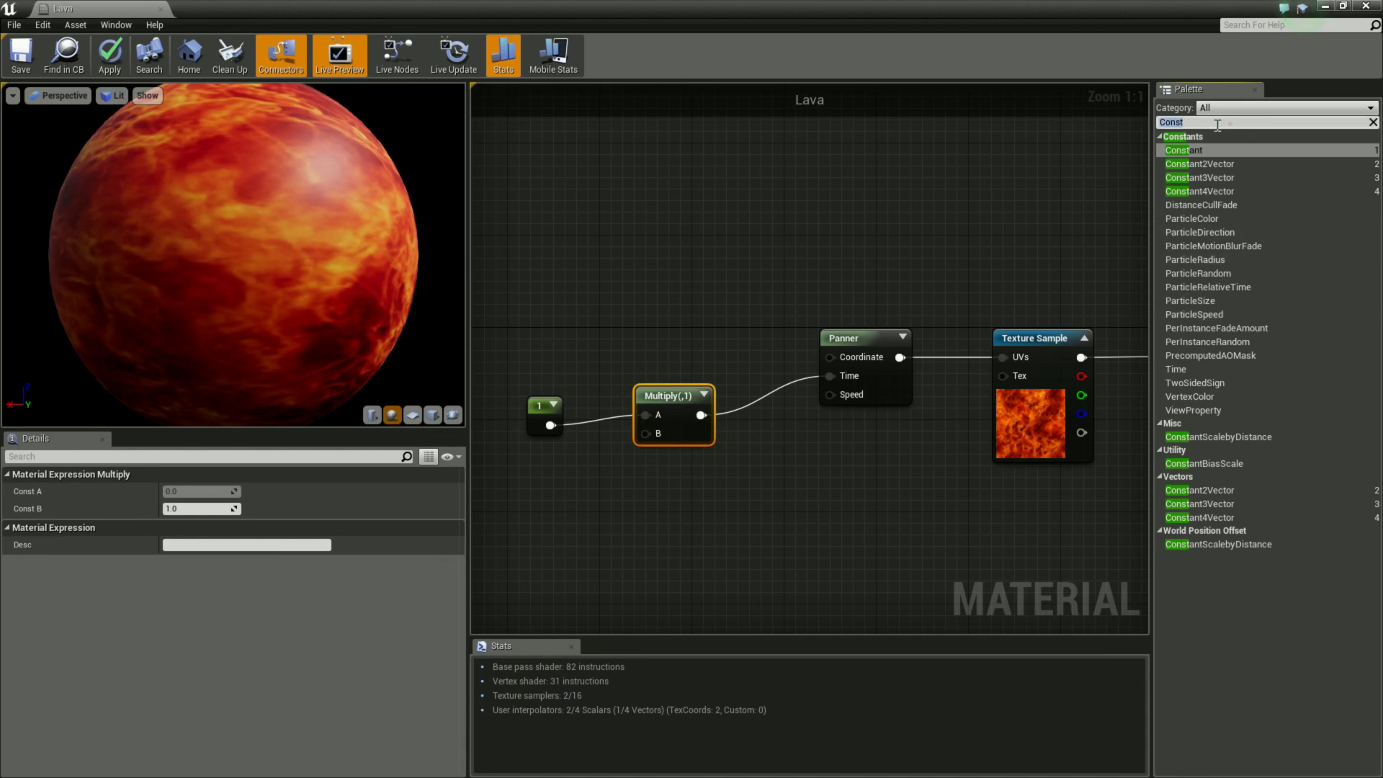
# - Add a Time node below the constant and connect it to the Multiply's B input
pyautogui.write('Time')
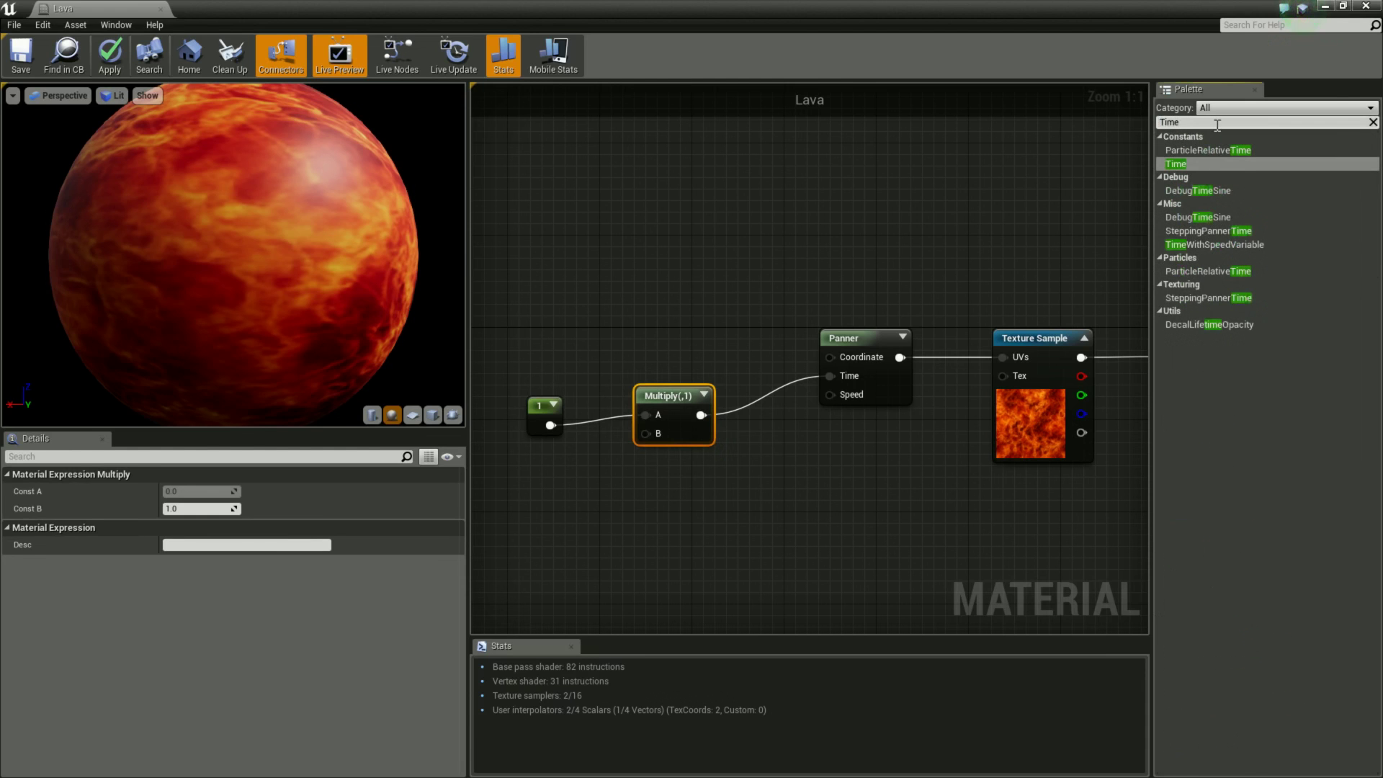
pyautogui.moveTo(1200, 167); pyautogui.dragTo(570, 469)
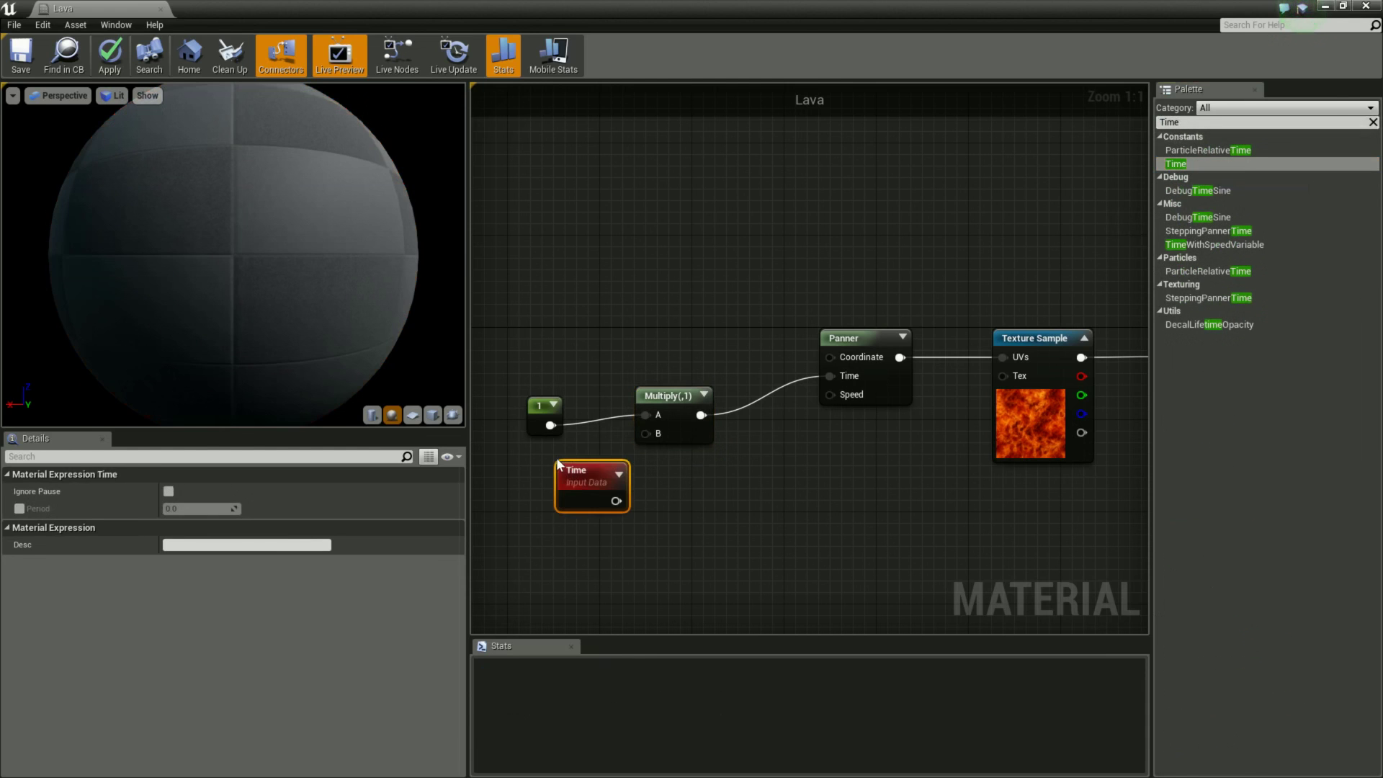
pyautogui.moveTo(546, 412); pyautogui.dragTo(573, 378)
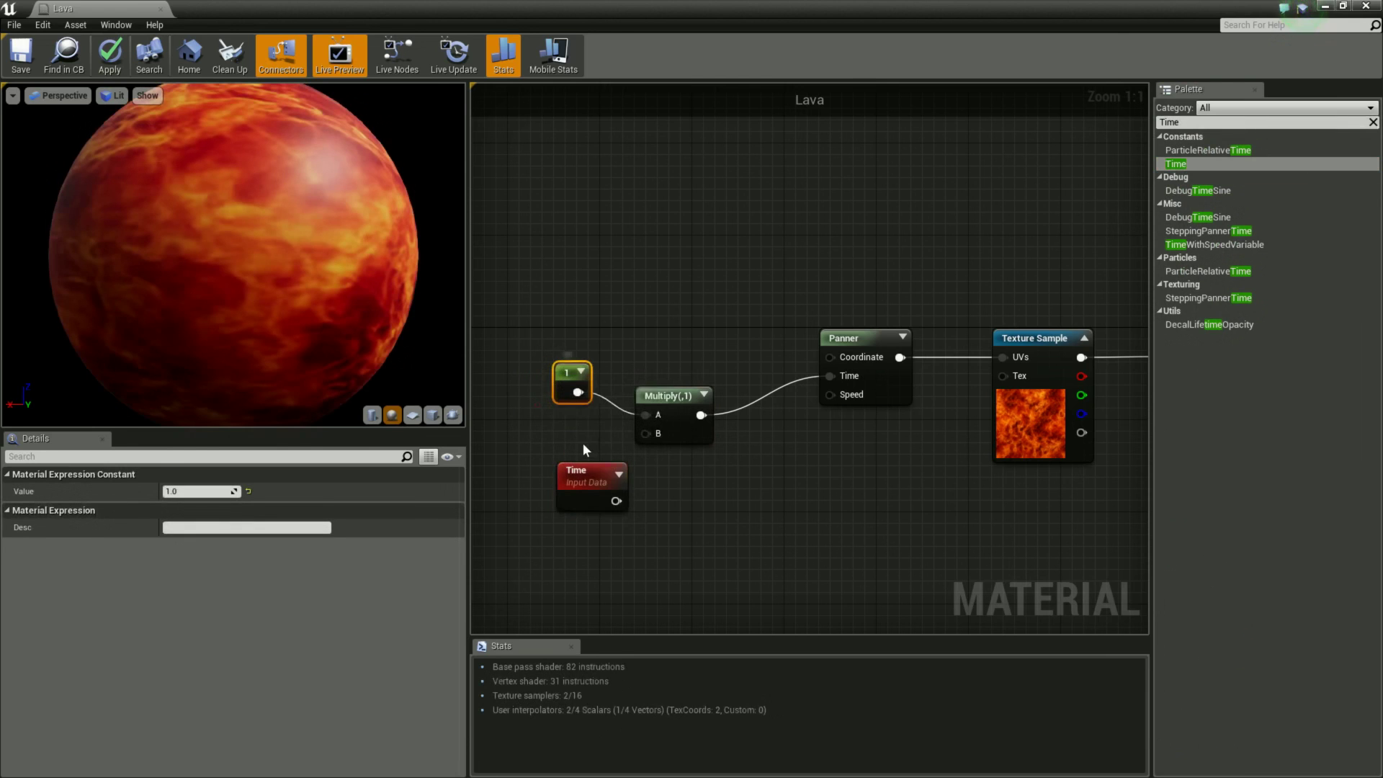
pyautogui.click(570, 461)
pyautogui.moveTo(571, 461); pyautogui.dragTo(535, 427)
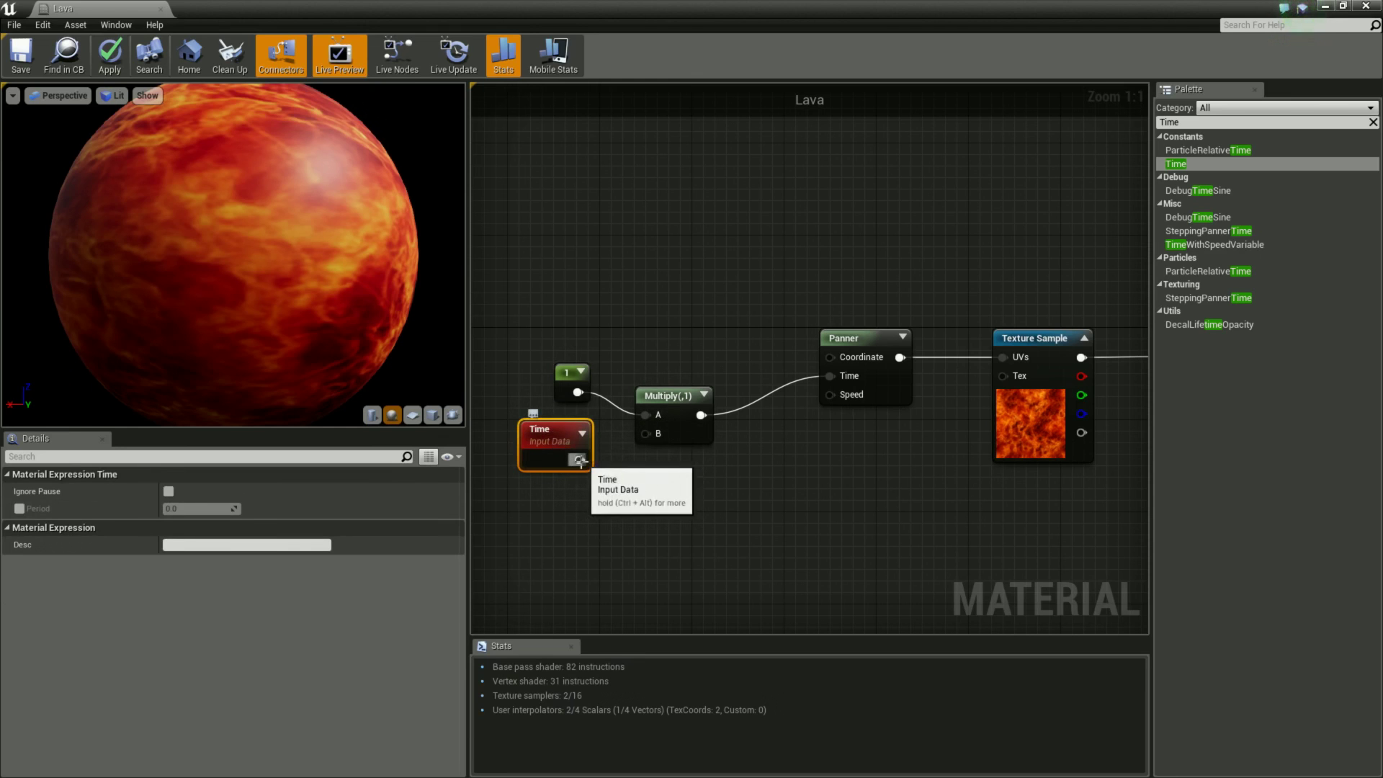
pyautogui.moveTo(578, 460); pyautogui.dragTo(654, 432)
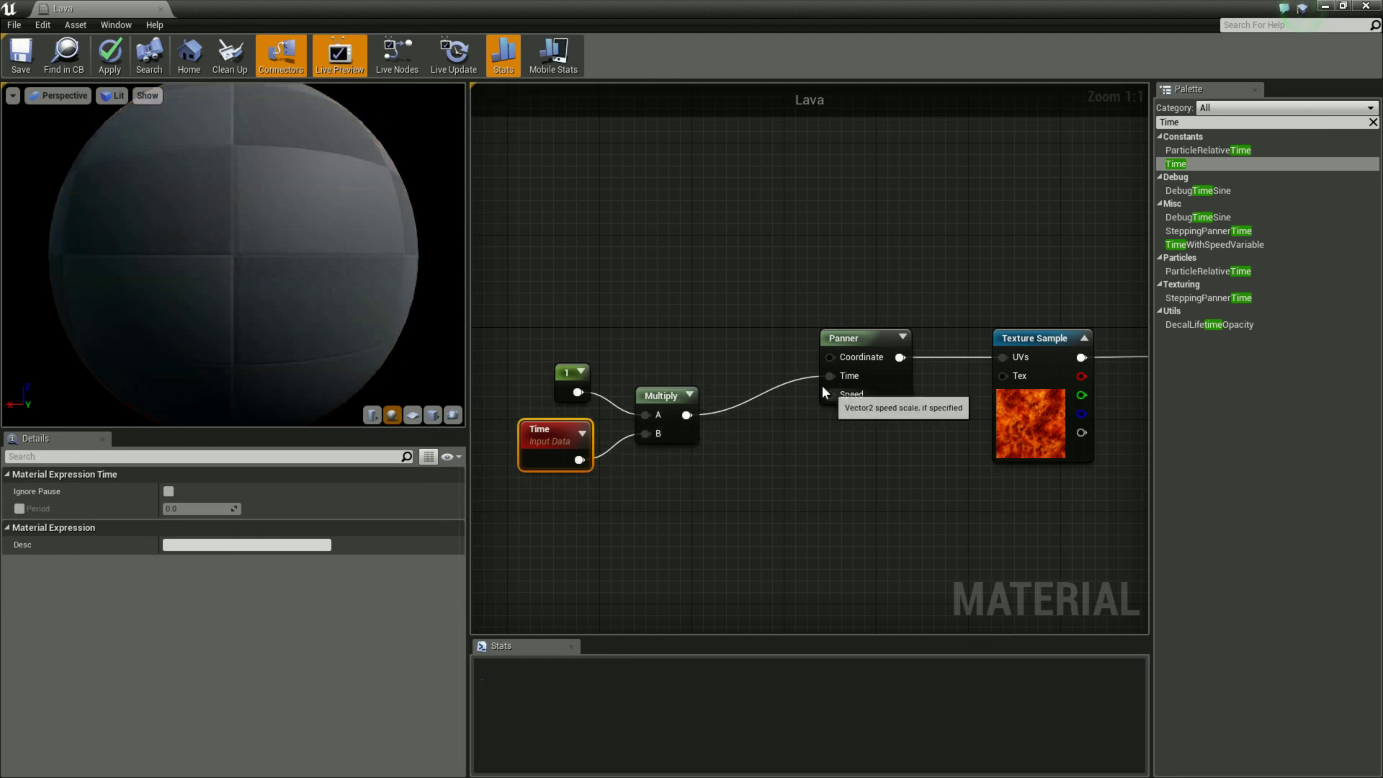
# - Tidy the layout by moving the Multiply up-right and the Panner slightly right
pyautogui.moveTo(669, 392); pyautogui.dragTo(716, 357)
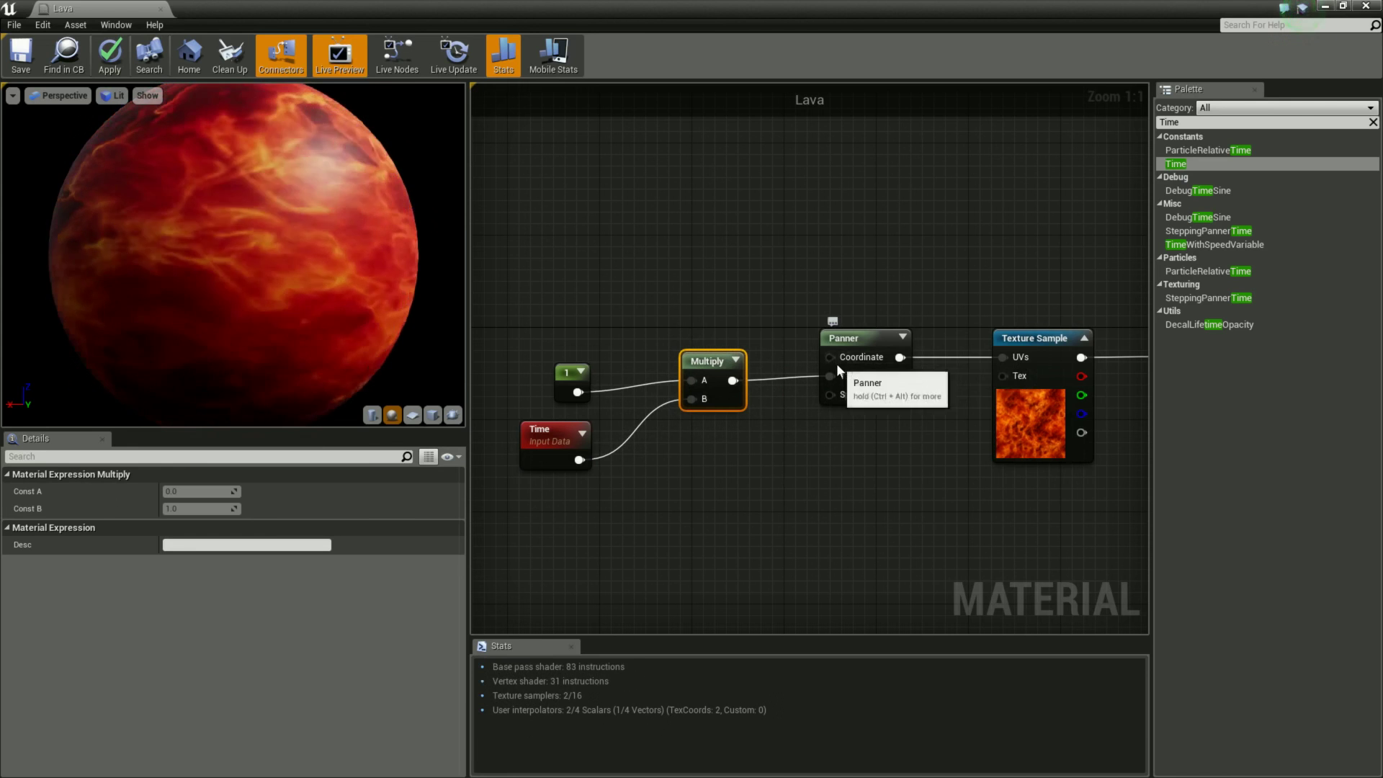
pyautogui.click(1372, 121)
pyautogui.moveTo(843, 348); pyautogui.dragTo(876, 348)
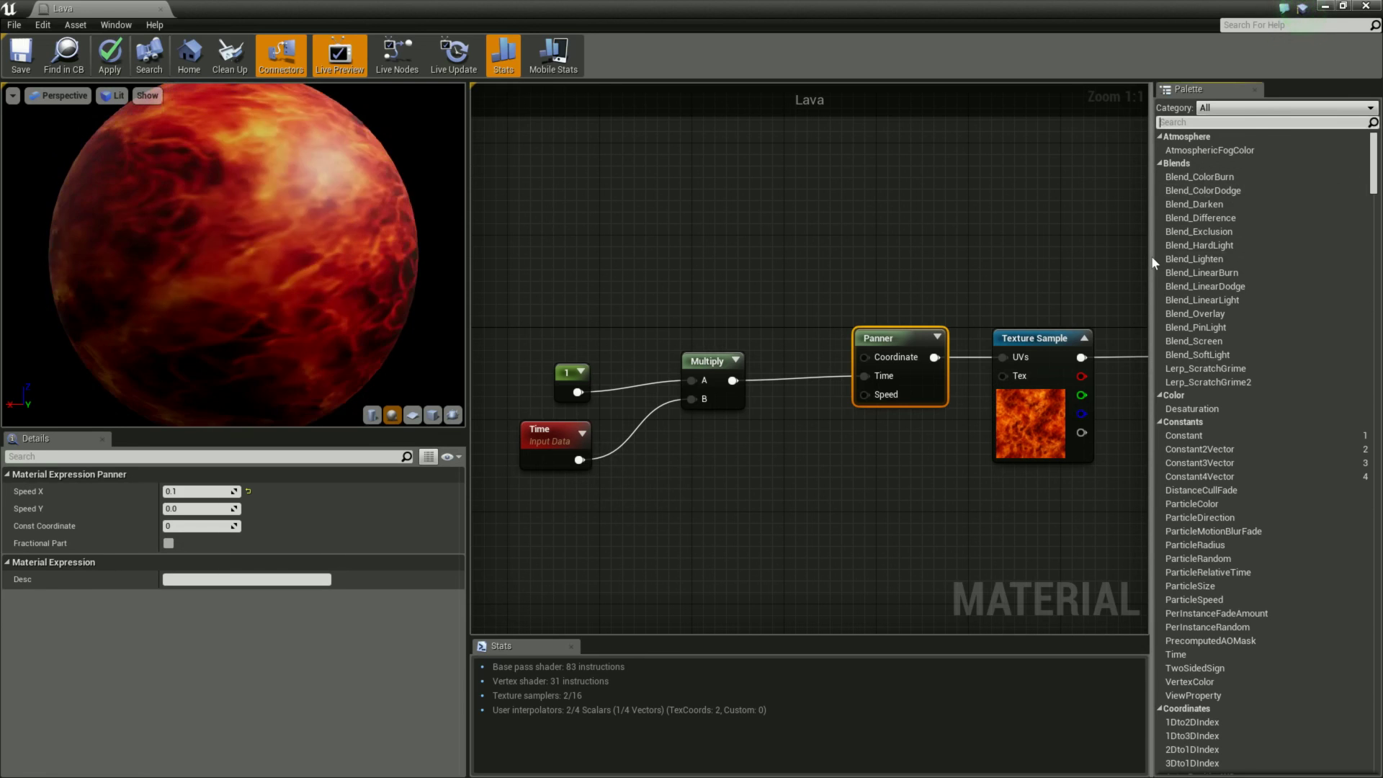
# - Drop a second Multiply above the chain and wire it into the Panner's Coordinate input
pyautogui.write('mult')
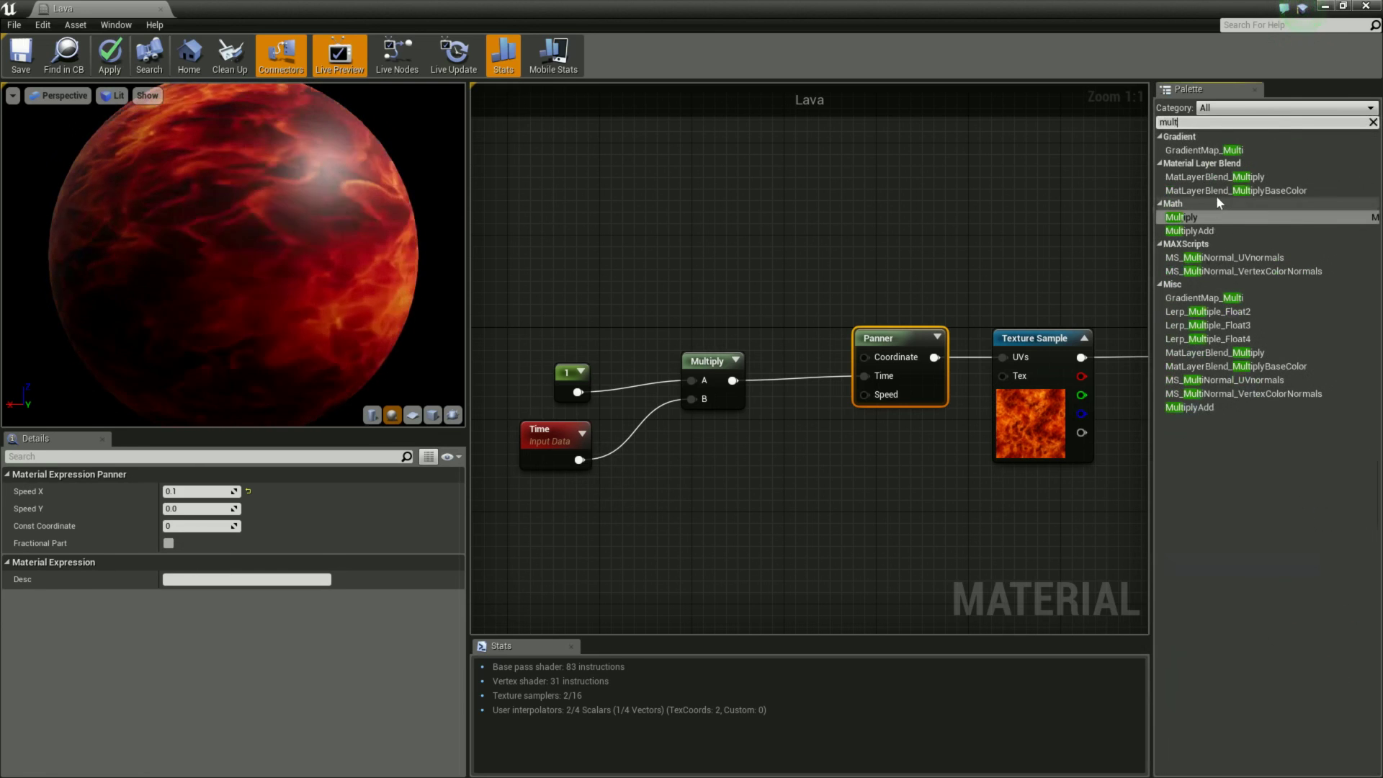
pyautogui.moveTo(655, 271); pyautogui.dragTo(653, 269)
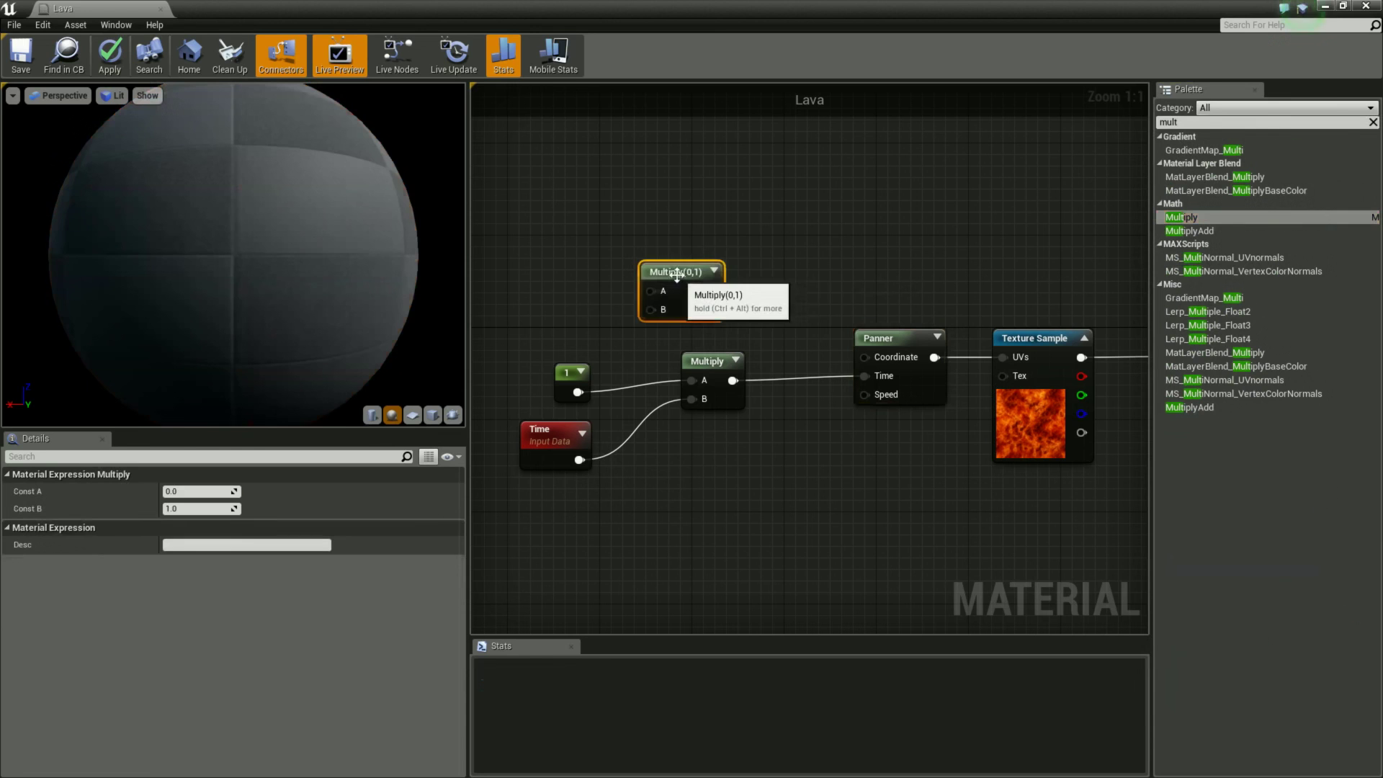
pyautogui.moveTo(749, 288); pyautogui.dragTo(866, 356)
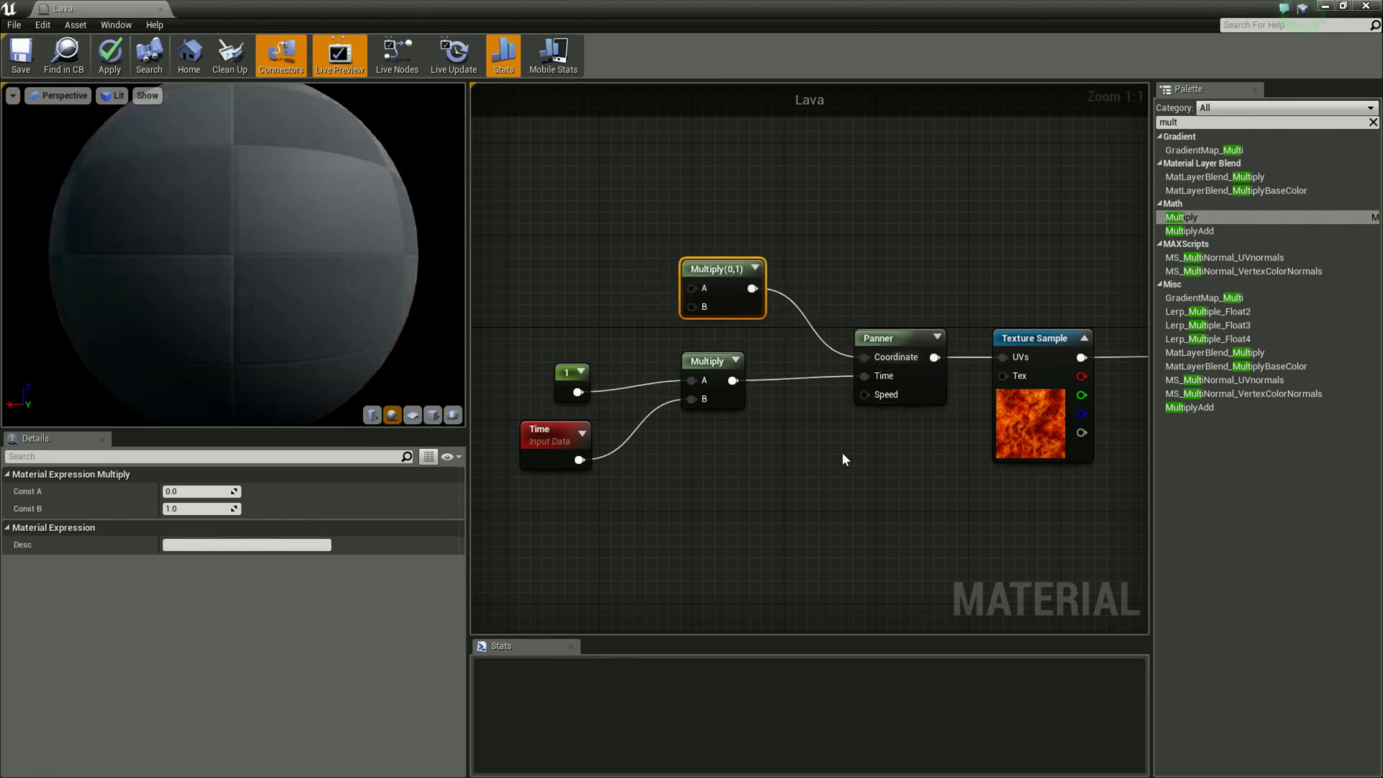
pyautogui.moveTo(720, 271); pyautogui.dragTo(732, 270)
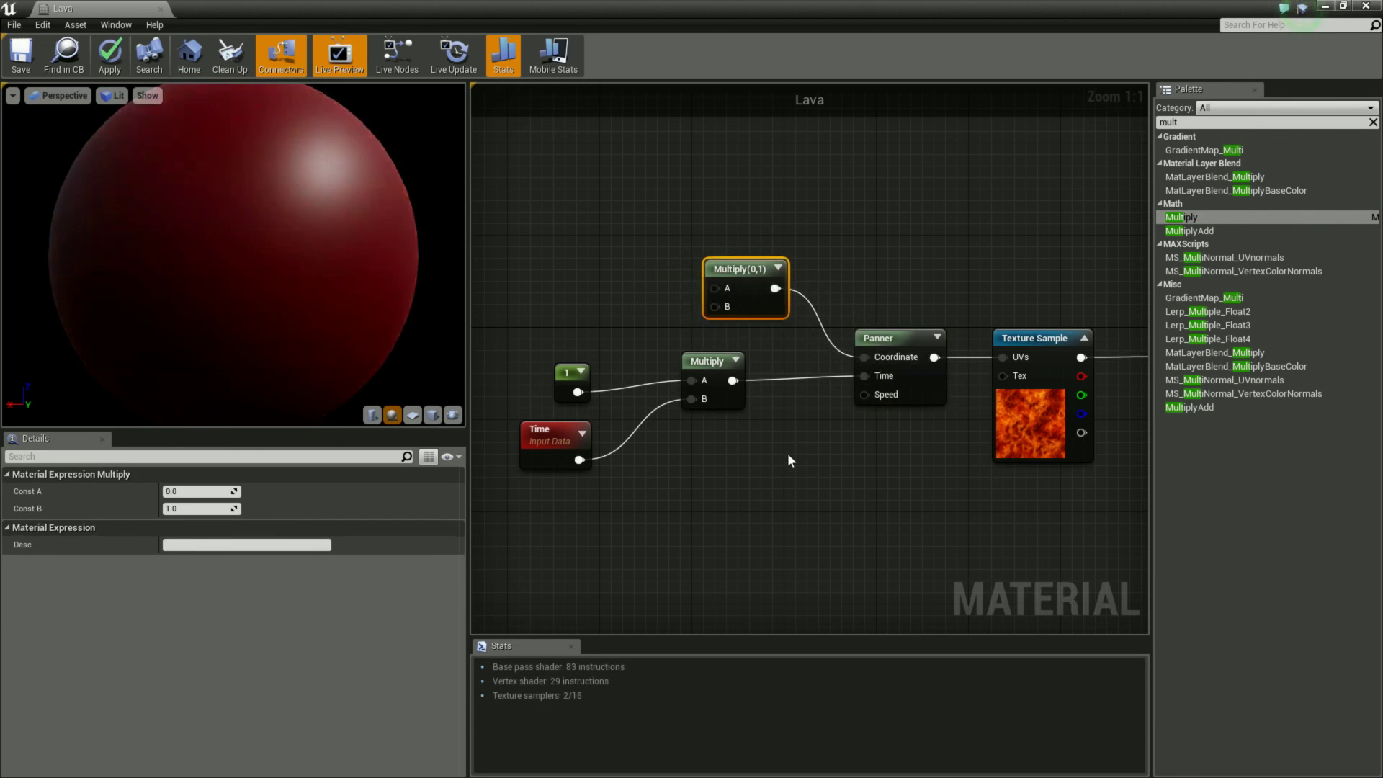
pyautogui.moveTo(788, 452); pyautogui.dragTo(818, 475, button='right')
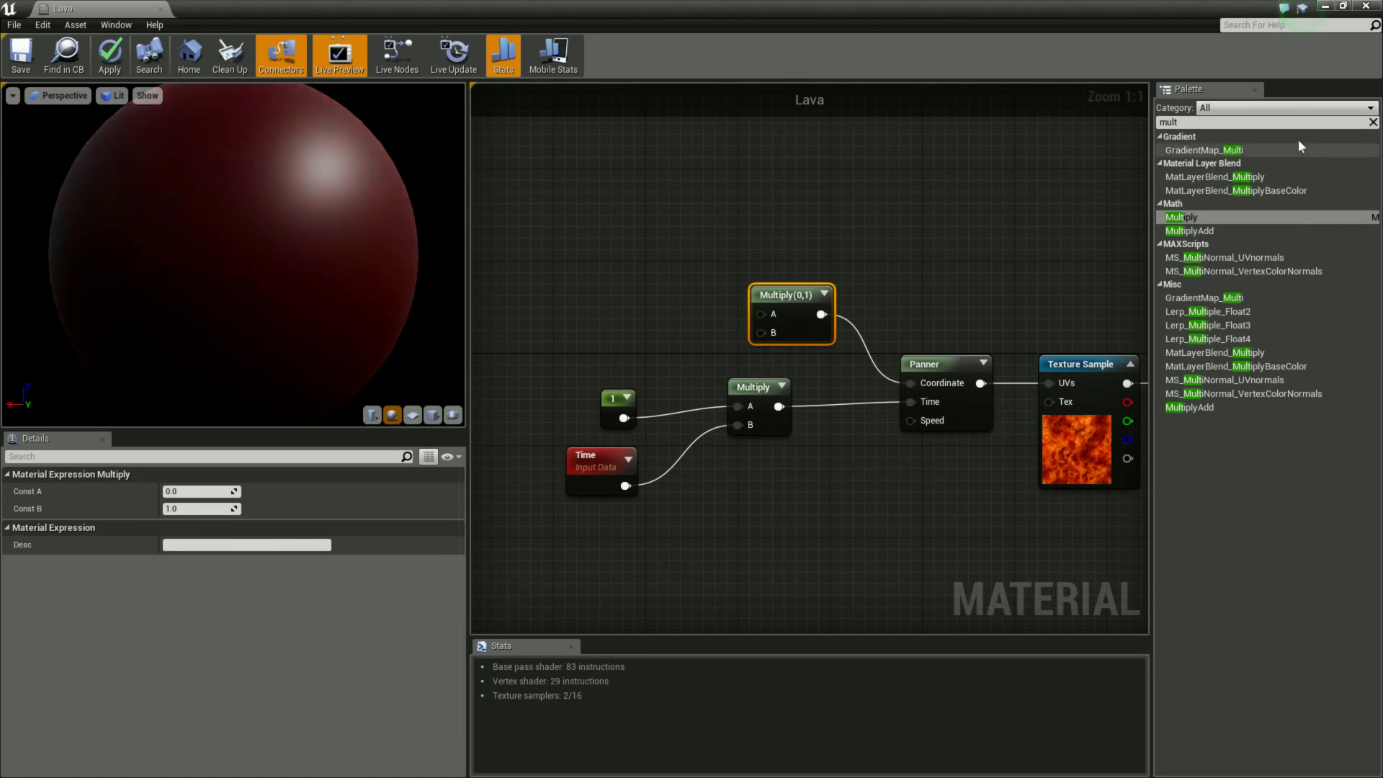
pyautogui.click(1373, 122)
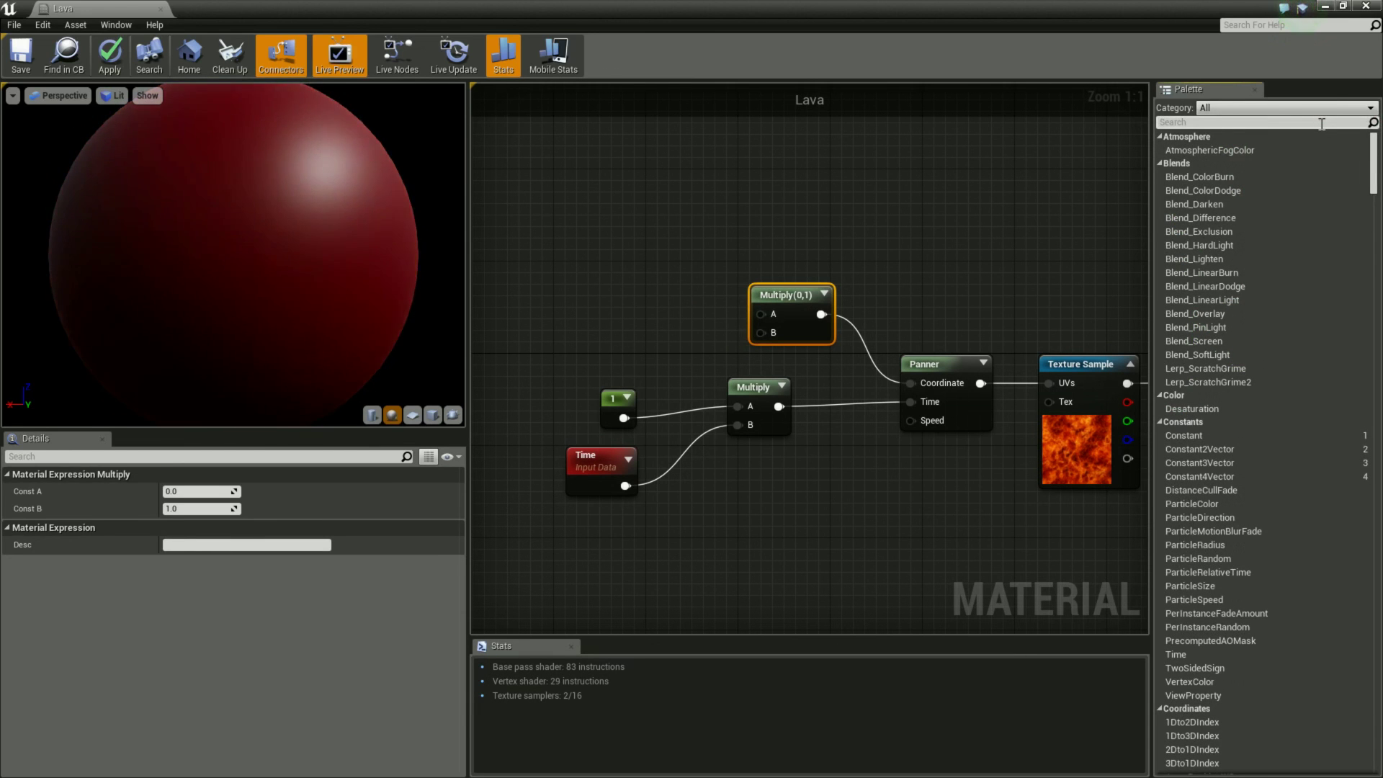
# - Add a Constant with value 1 and connect it to the upper Multiply's B input
pyautogui.write('const')
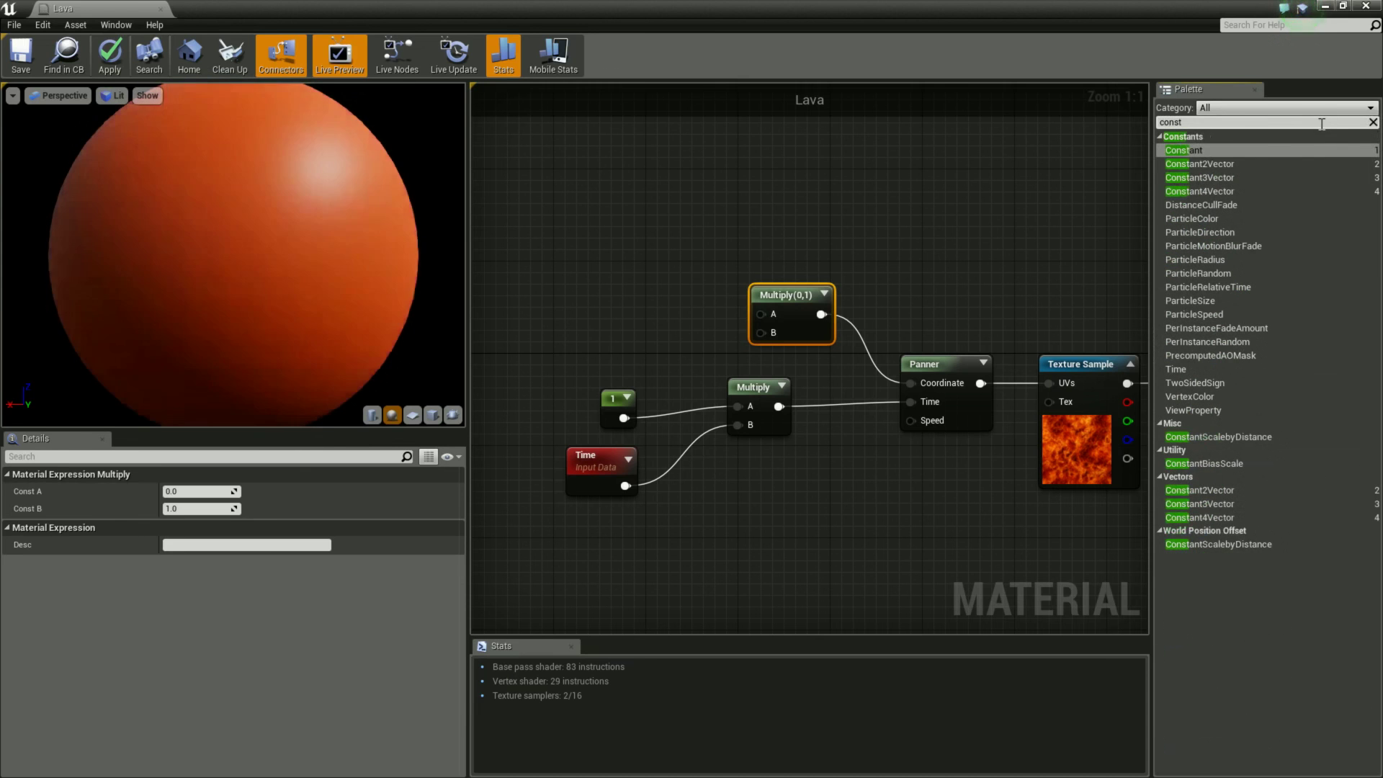
pyautogui.moveTo(715, 185); pyautogui.dragTo(604, 296)
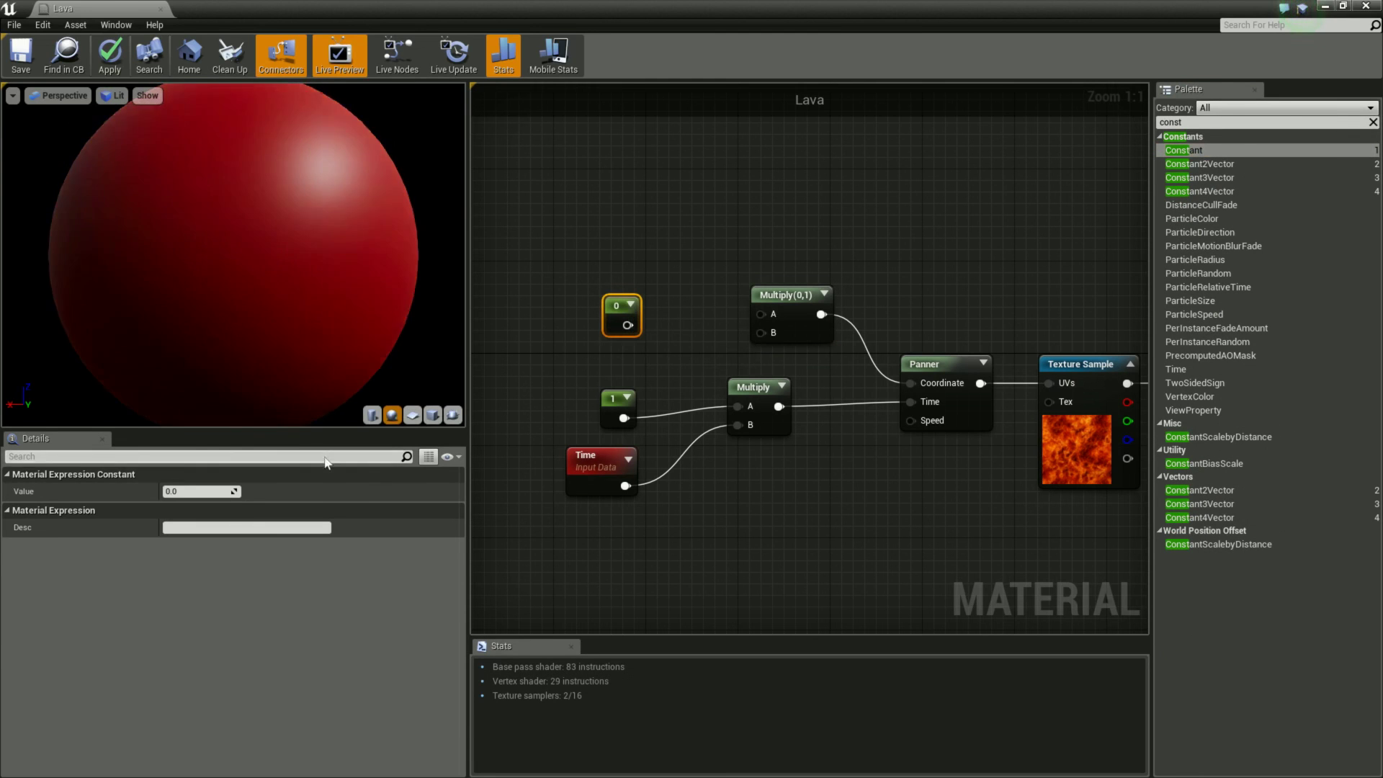
pyautogui.write('1')
pyautogui.press('Return')
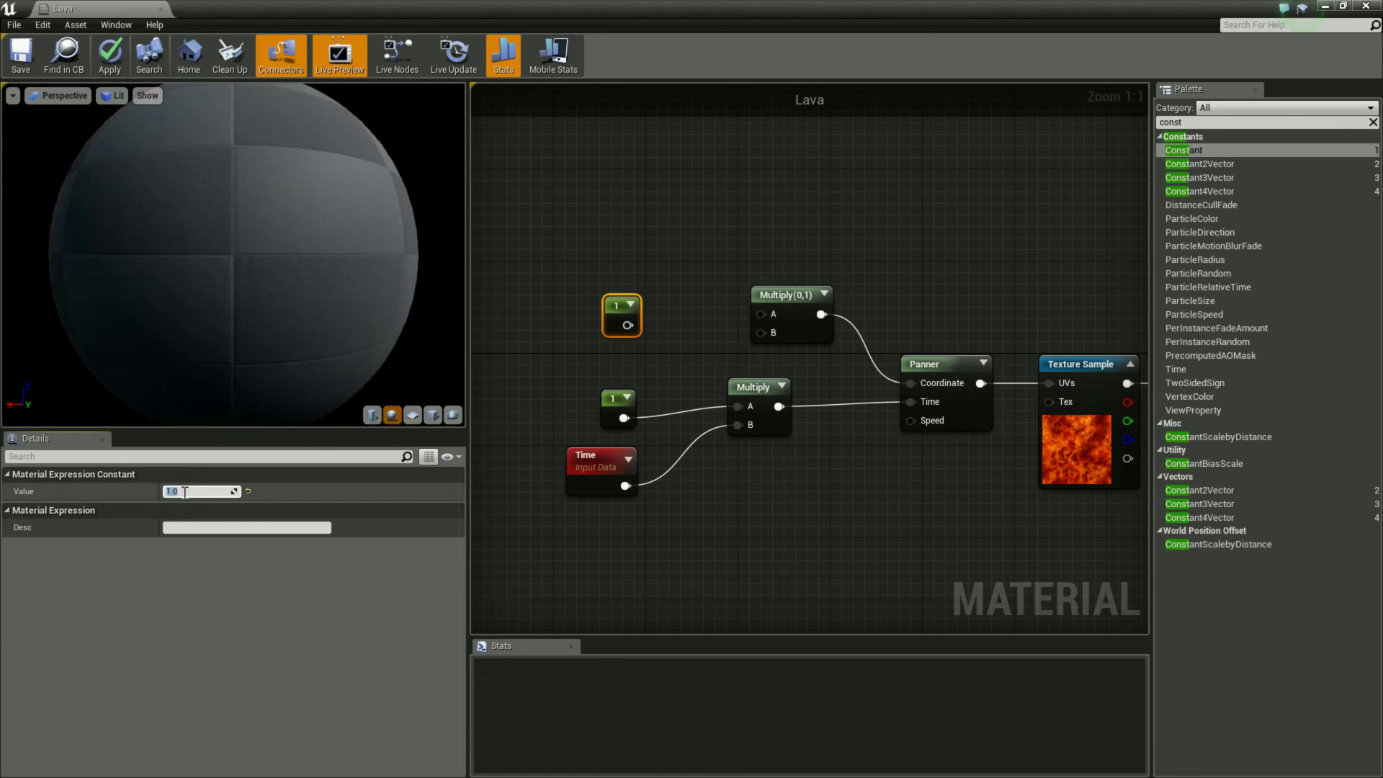
pyautogui.moveTo(627, 325); pyautogui.dragTo(761, 335)
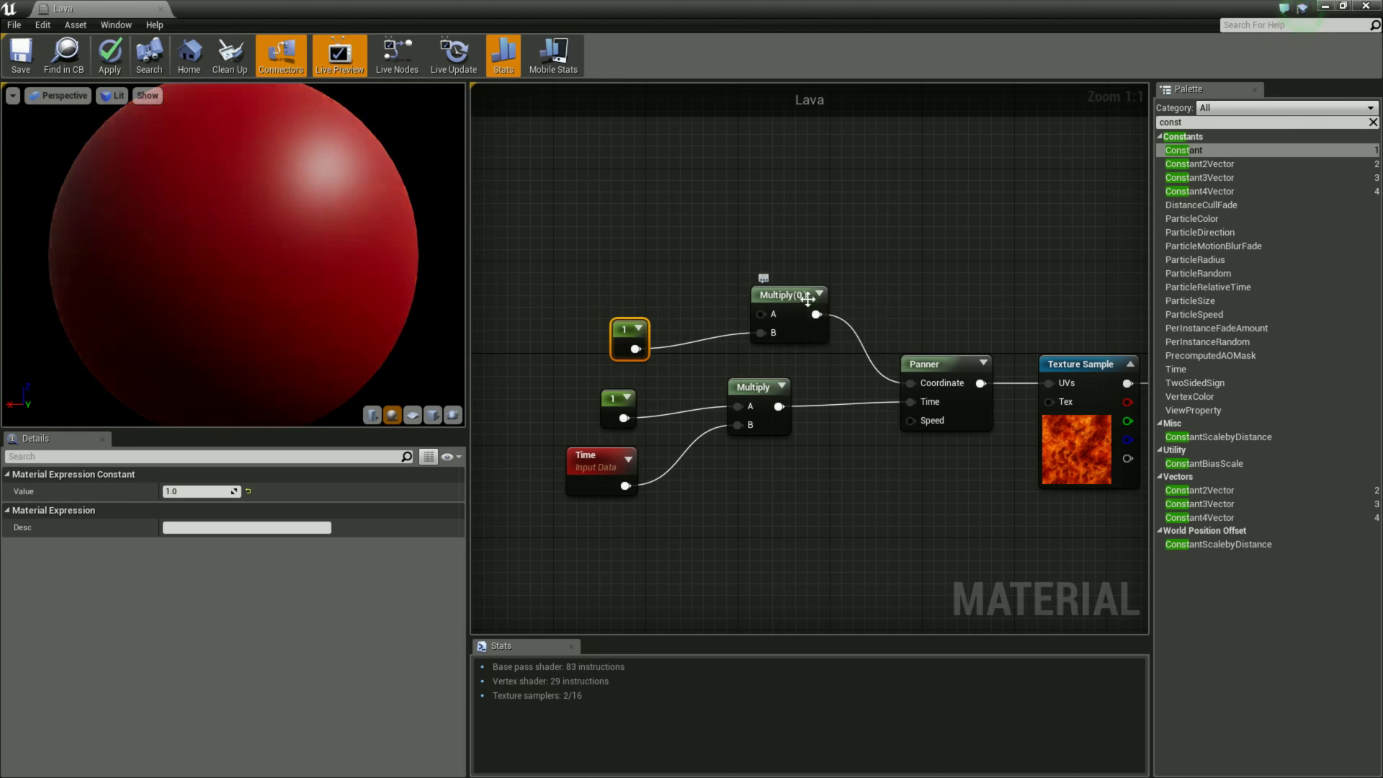
pyautogui.write('texc')
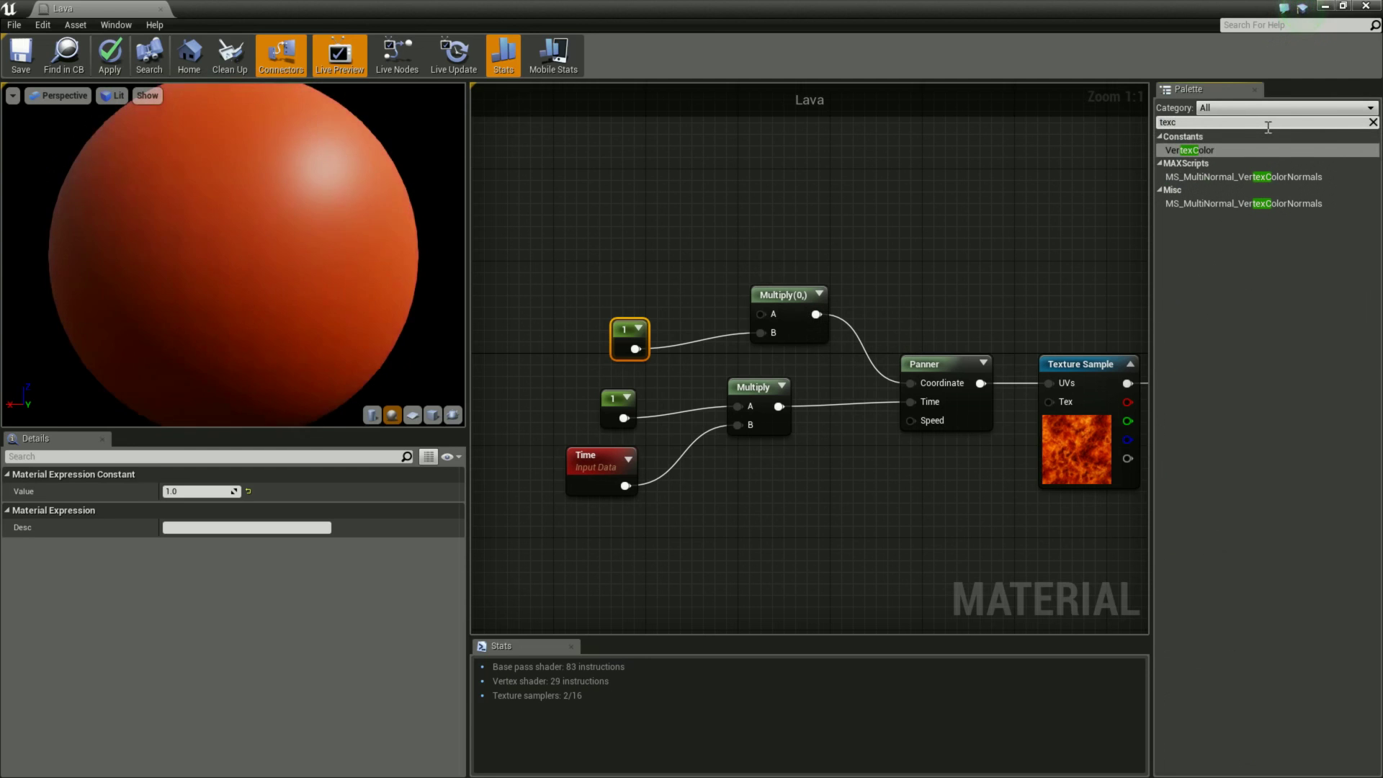
# - Find TextureCoordinate in the Palette and place a TexCoord[0] node above the constants
pyautogui.press('BackSpace')
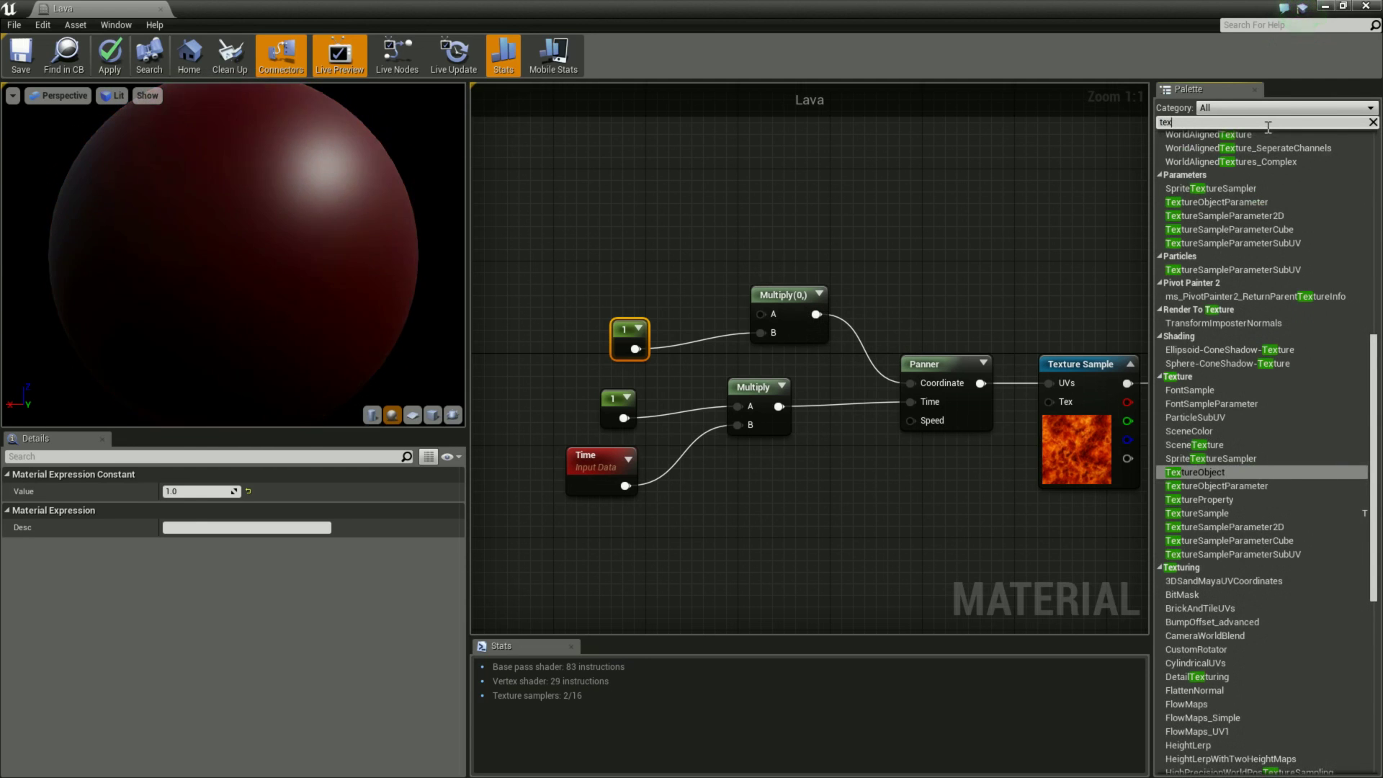
pyautogui.scroll(-3, 1258, 402)
pyautogui.scroll(-3, 1258, 409)
pyautogui.scroll(-2, 1257, 415)
pyautogui.scroll(-2, 1252, 430)
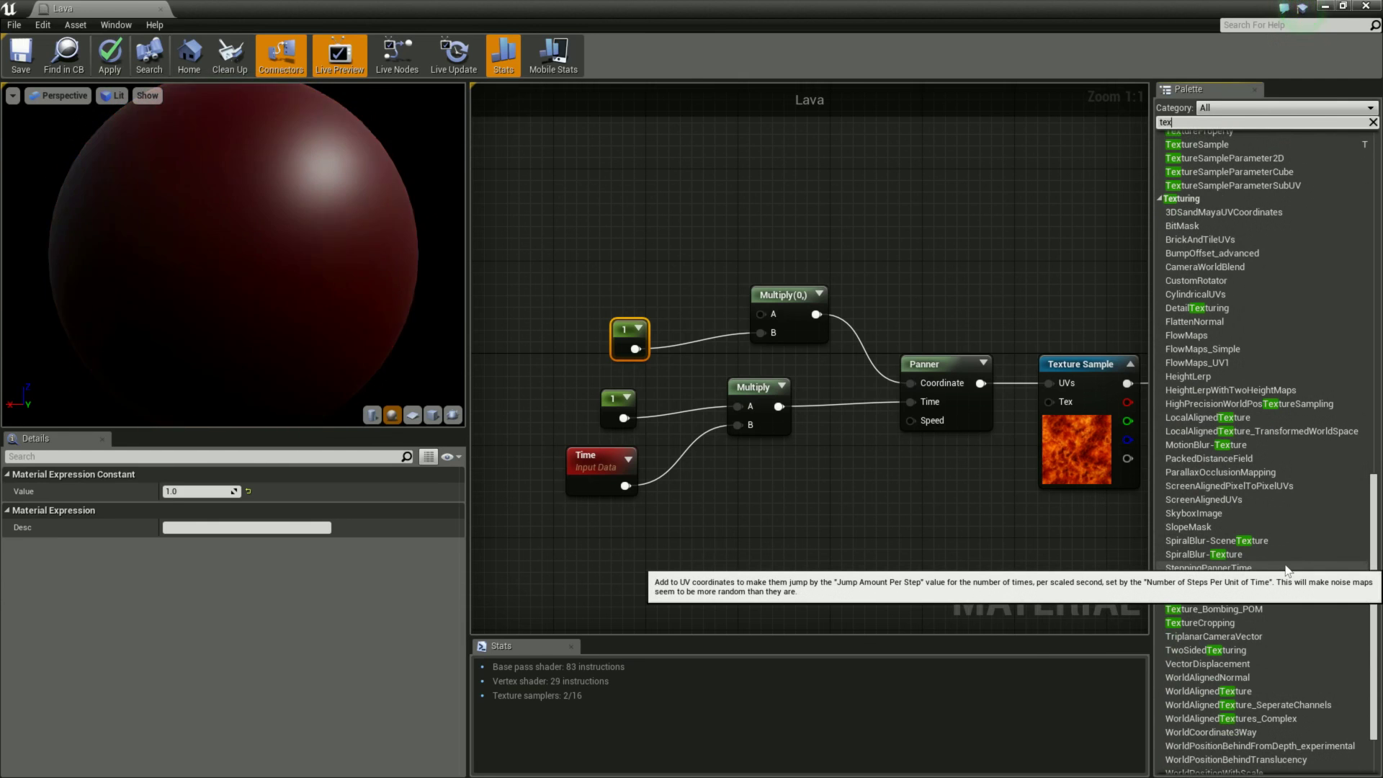
pyautogui.scroll(4, 1237, 402)
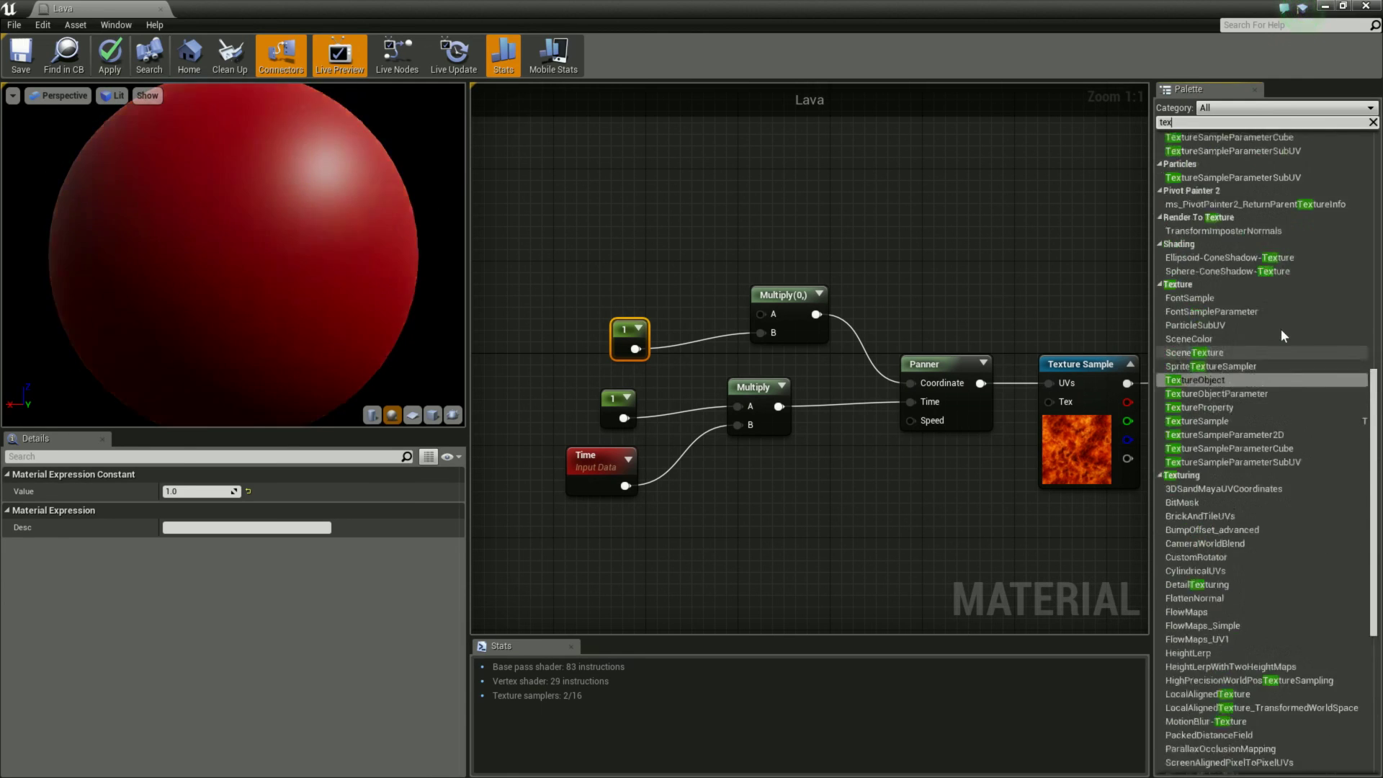
pyautogui.scroll(4, 1279, 328)
pyautogui.scroll(3, 1276, 346)
pyautogui.scroll(3, 1273, 340)
pyautogui.scroll(2, 1275, 349)
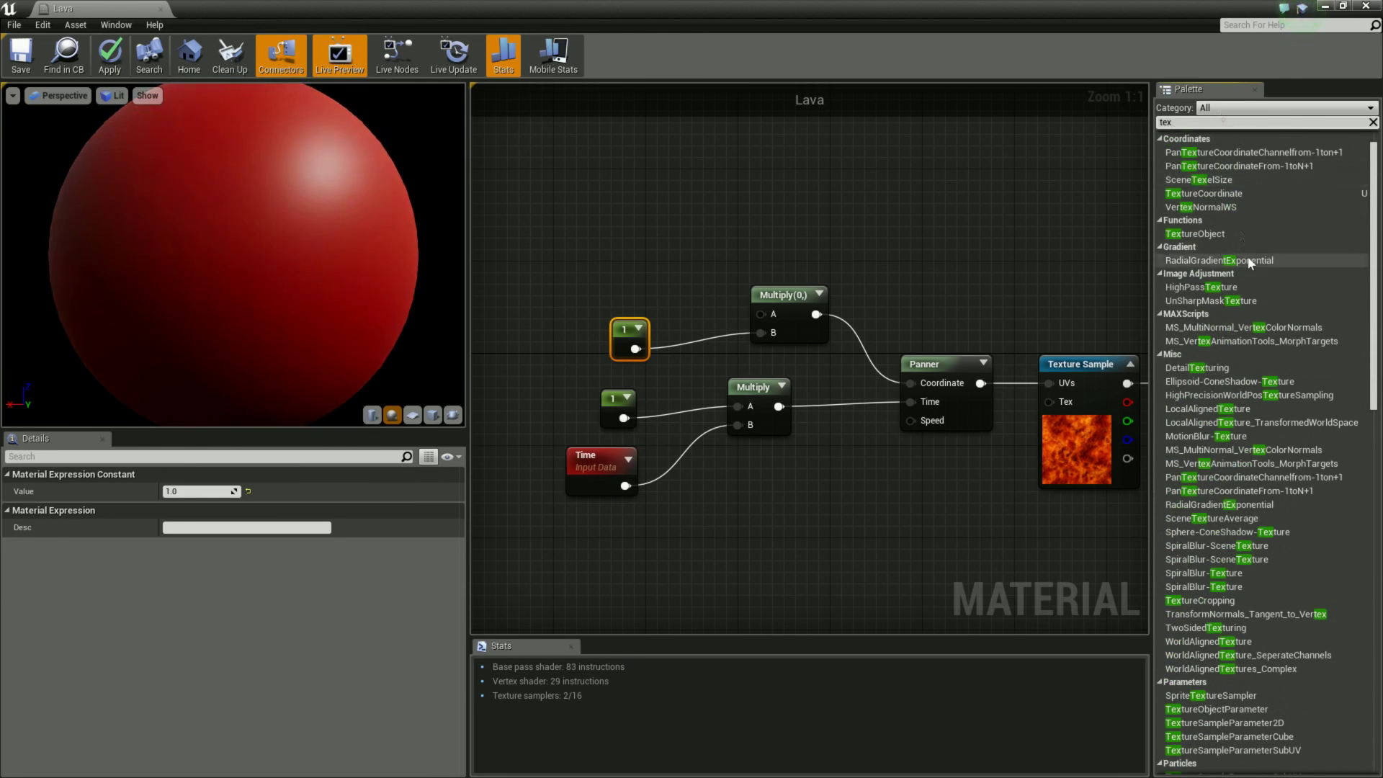
pyautogui.scroll(1, 1242, 230)
pyautogui.click(1233, 217)
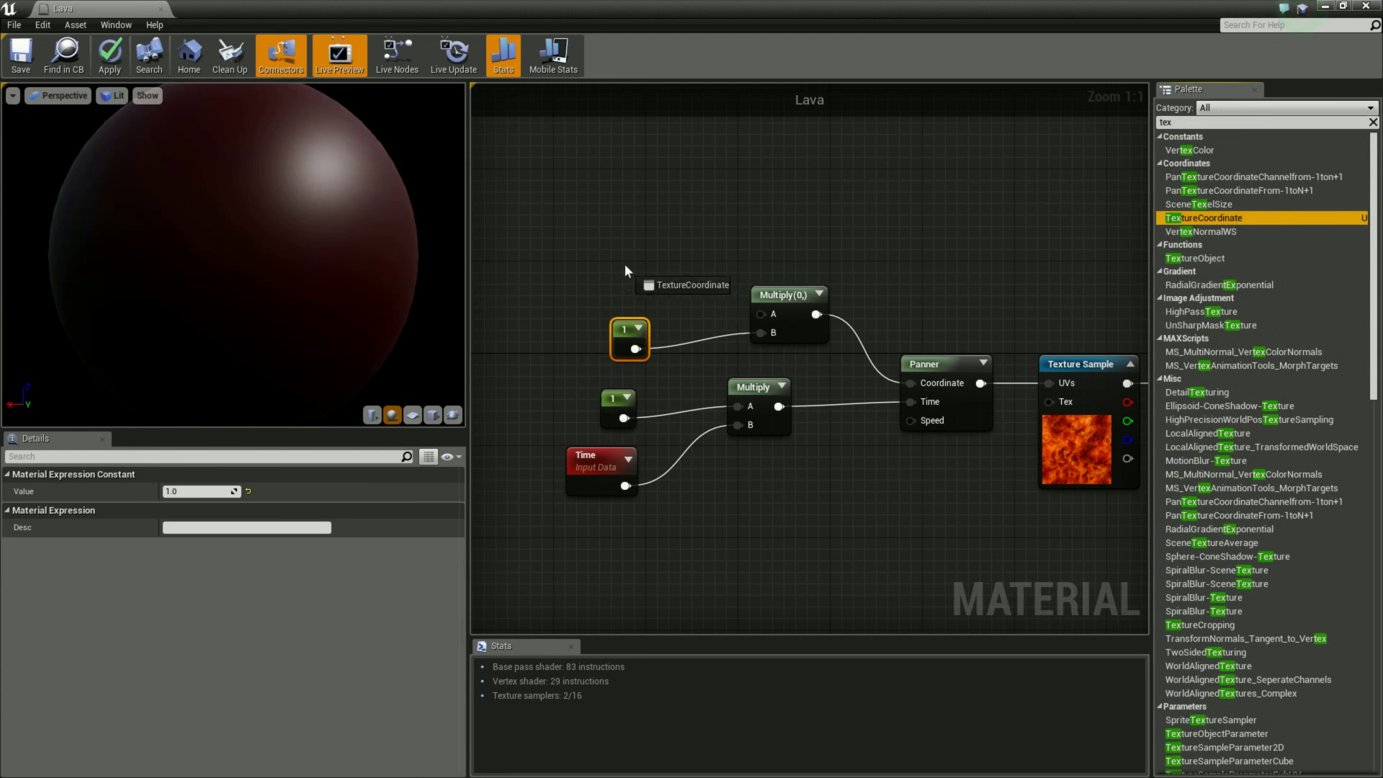
pyautogui.moveTo(625, 265); pyautogui.dragTo(627, 268)
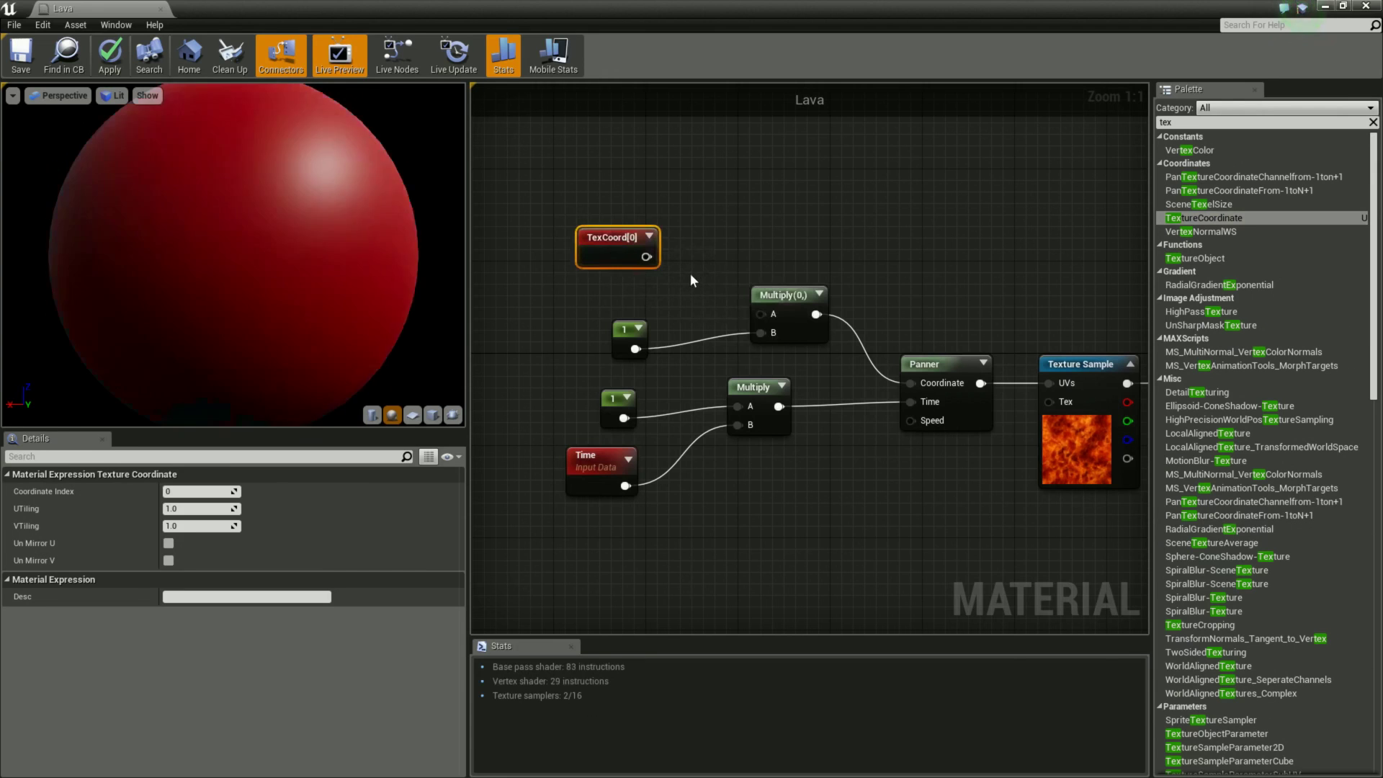
# - Wire TexCoord[0] into the upper Multiply's A input and move the Time node beside its Multiply
pyautogui.moveTo(646, 257); pyautogui.dragTo(647, 258)
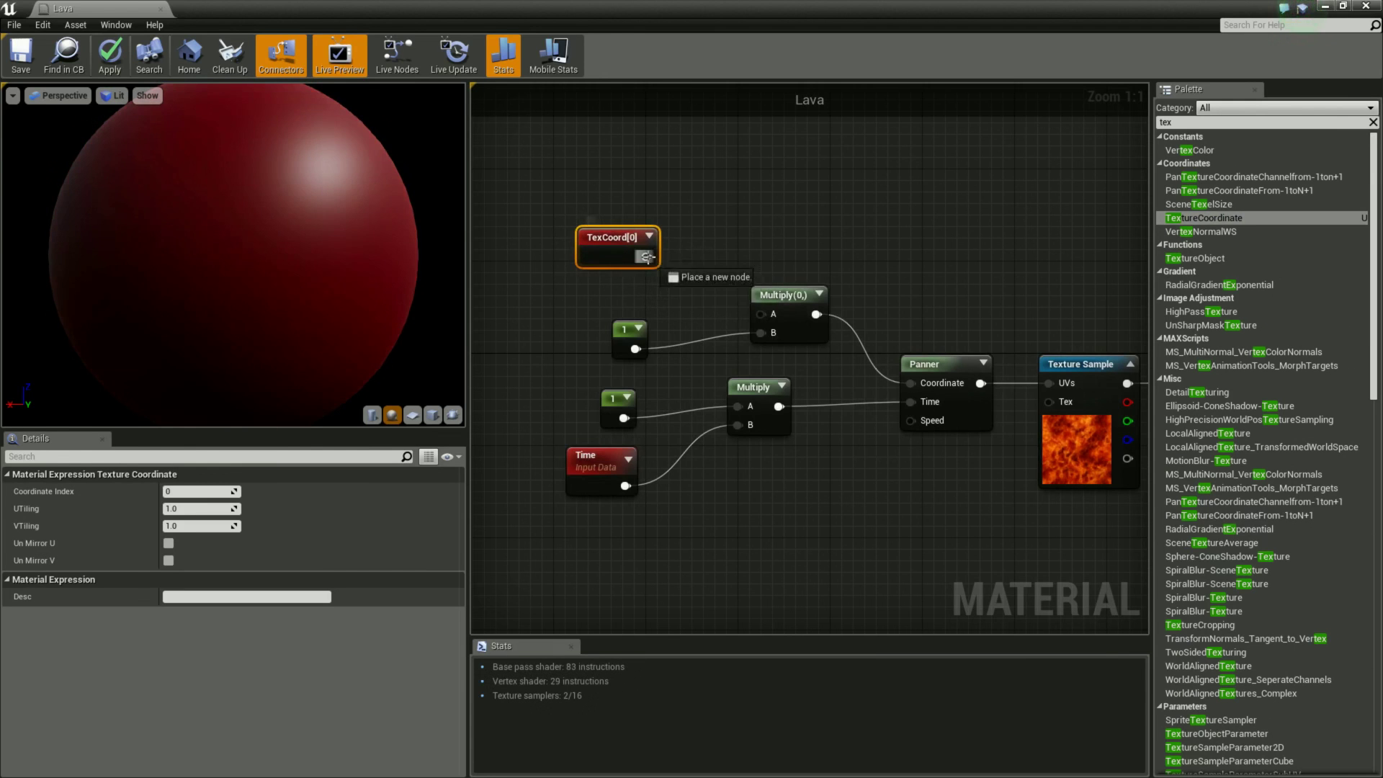
pyautogui.moveTo(755, 310); pyautogui.dragTo(761, 314)
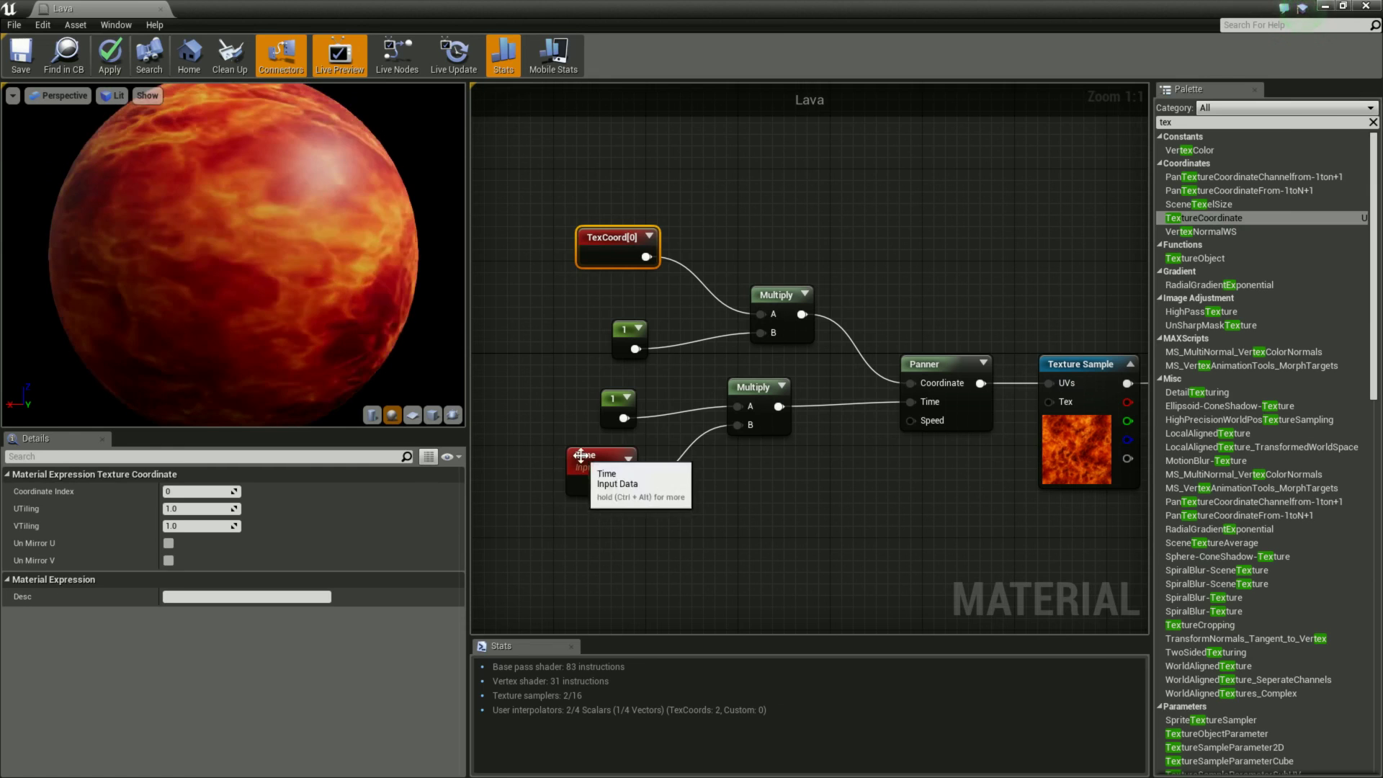
pyautogui.moveTo(587, 461); pyautogui.dragTo(630, 449)
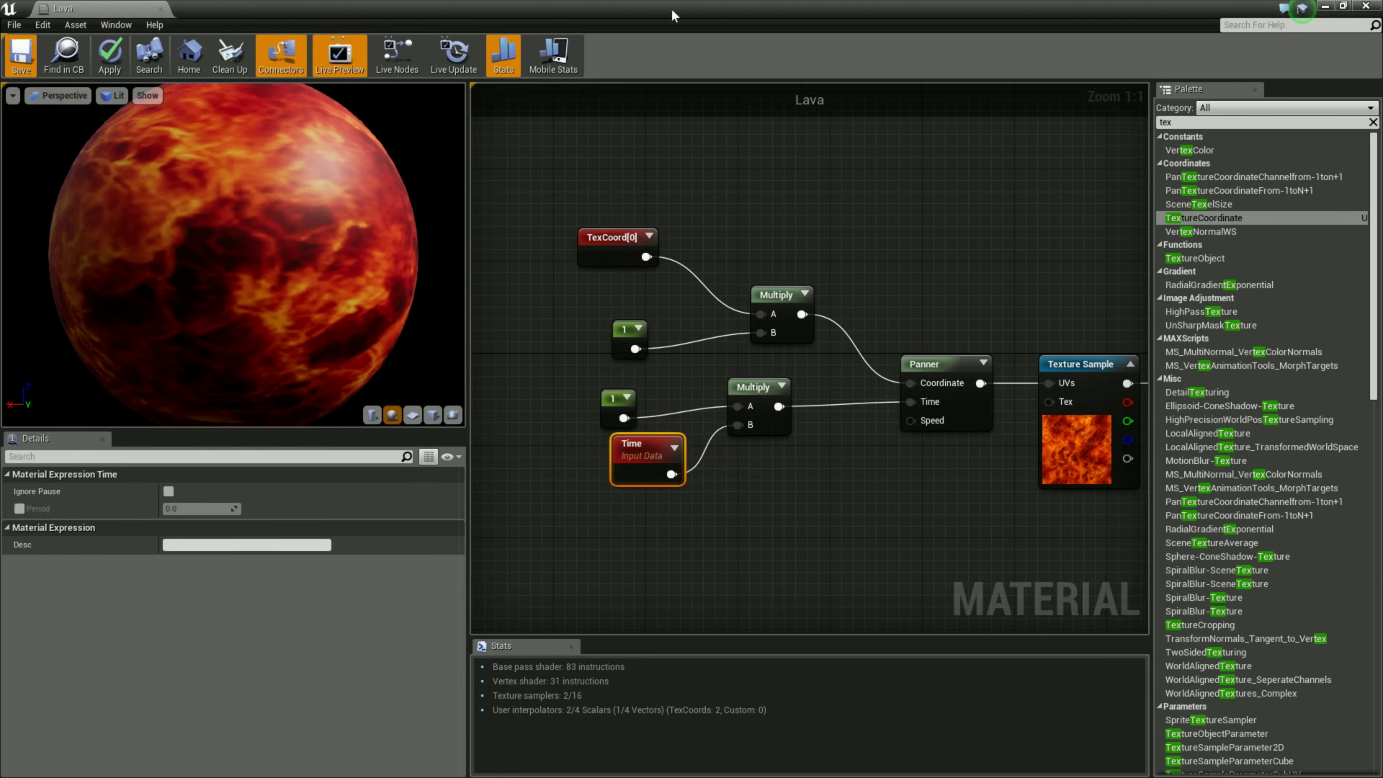
pyautogui.moveTo(179, 6); pyautogui.dragTo(461, 364)
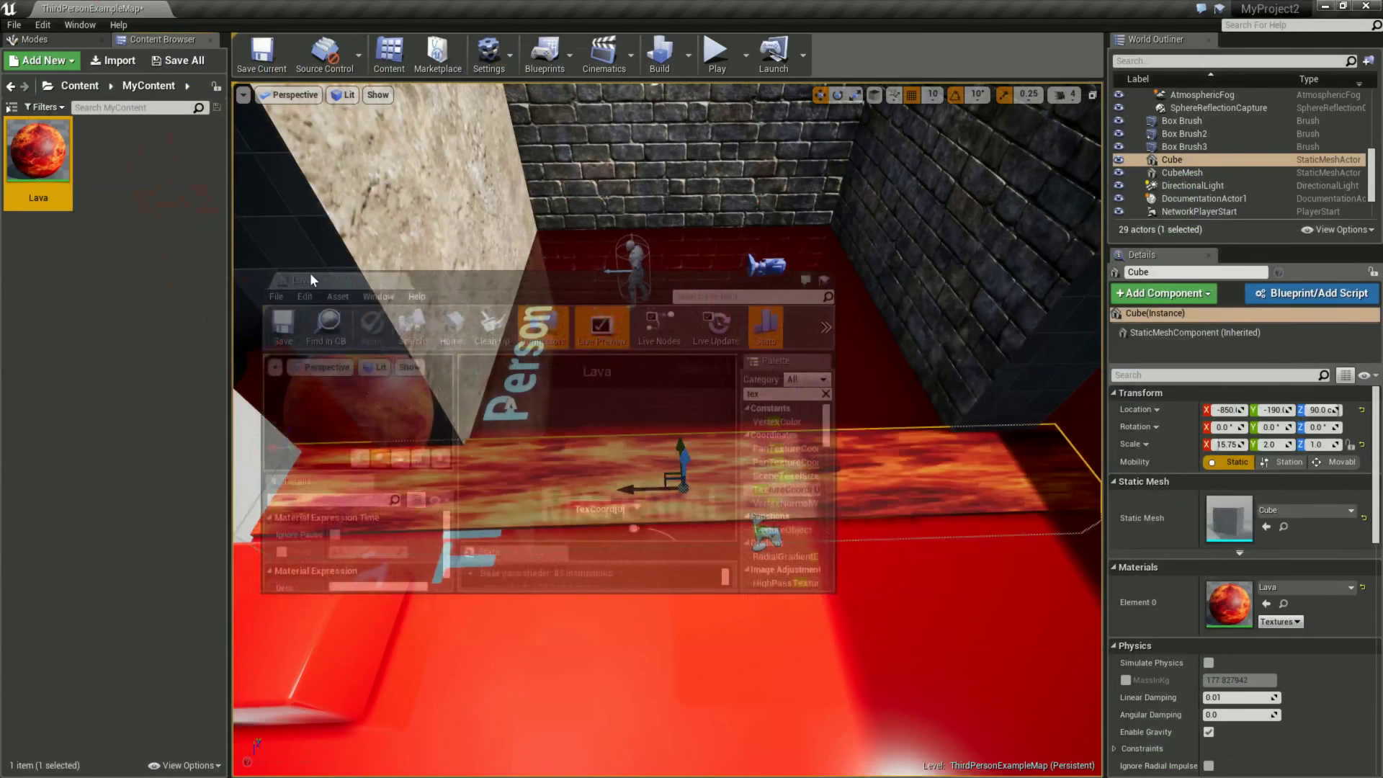
pyautogui.moveTo(603, 366)
pyautogui.mouseDown()
pyautogui.moveTo(401, 520)
pyautogui.moveTo(528, 301)
pyautogui.mouseUp()
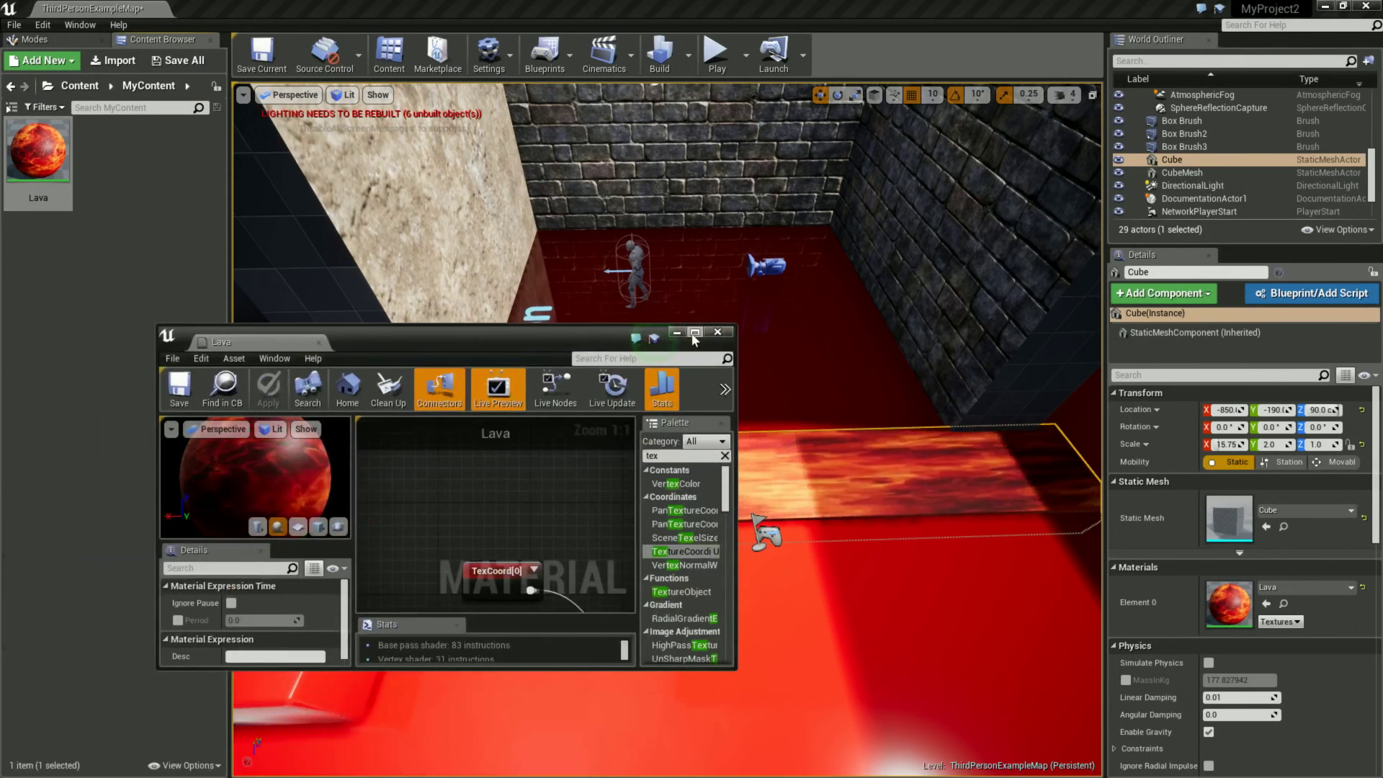
pyautogui.click(697, 298)
pyautogui.moveTo(870, 516); pyautogui.dragTo(792, 343, button='right')
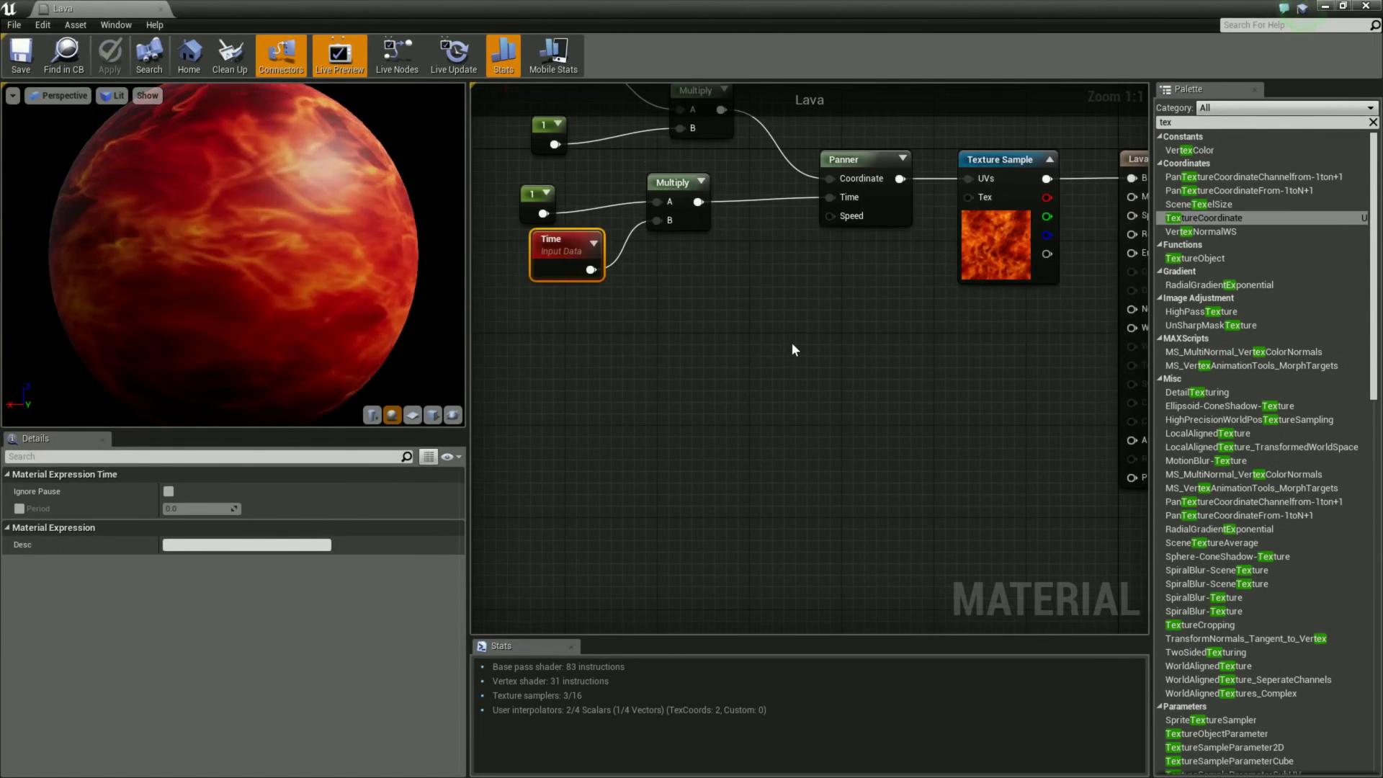
# - Select the whole panning texture chain and paste a duplicate of it
pyautogui.moveTo(894, 296)
pyautogui.mouseDown(button='right')
pyautogui.moveTo(853, 355)
pyautogui.moveTo(969, 415)
pyautogui.mouseUp(button='right')
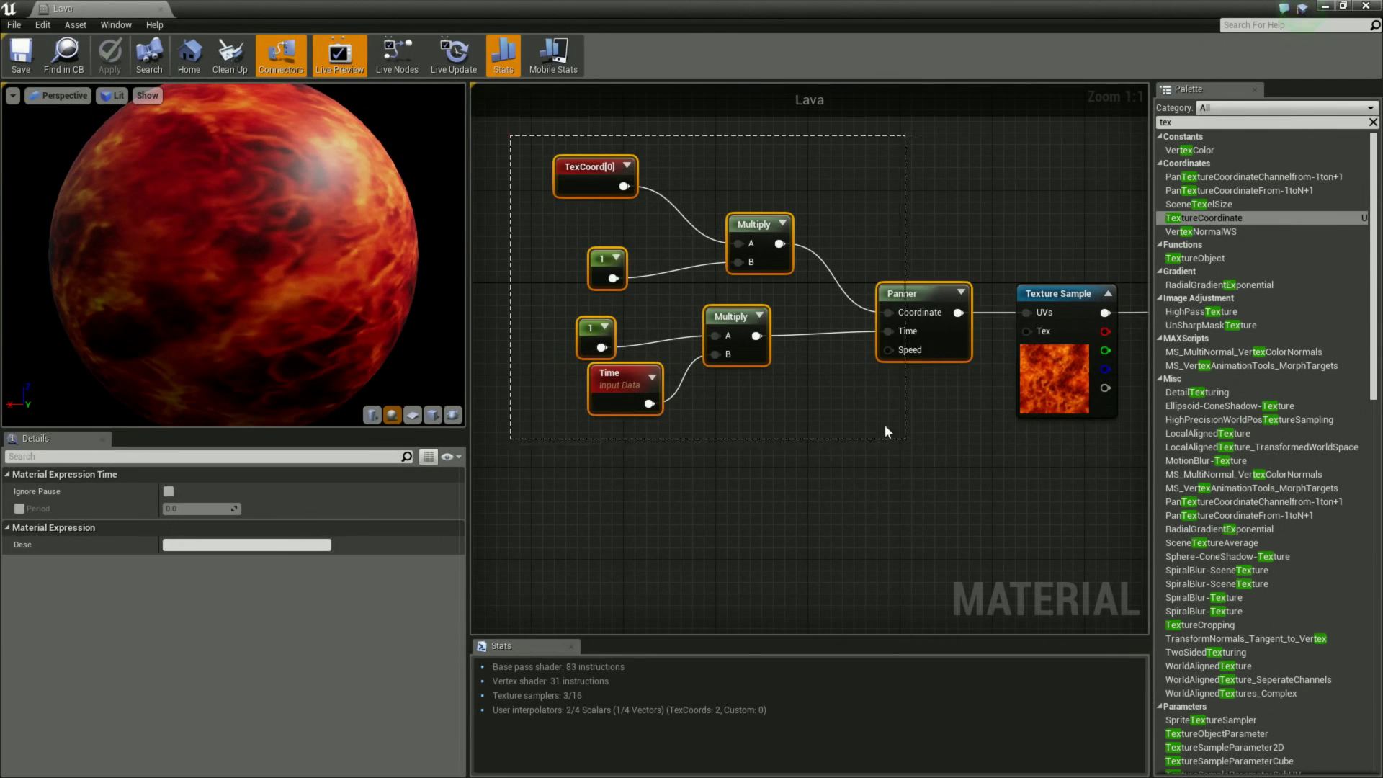
pyautogui.moveTo(1106, 511); pyautogui.dragTo(1103, 510)
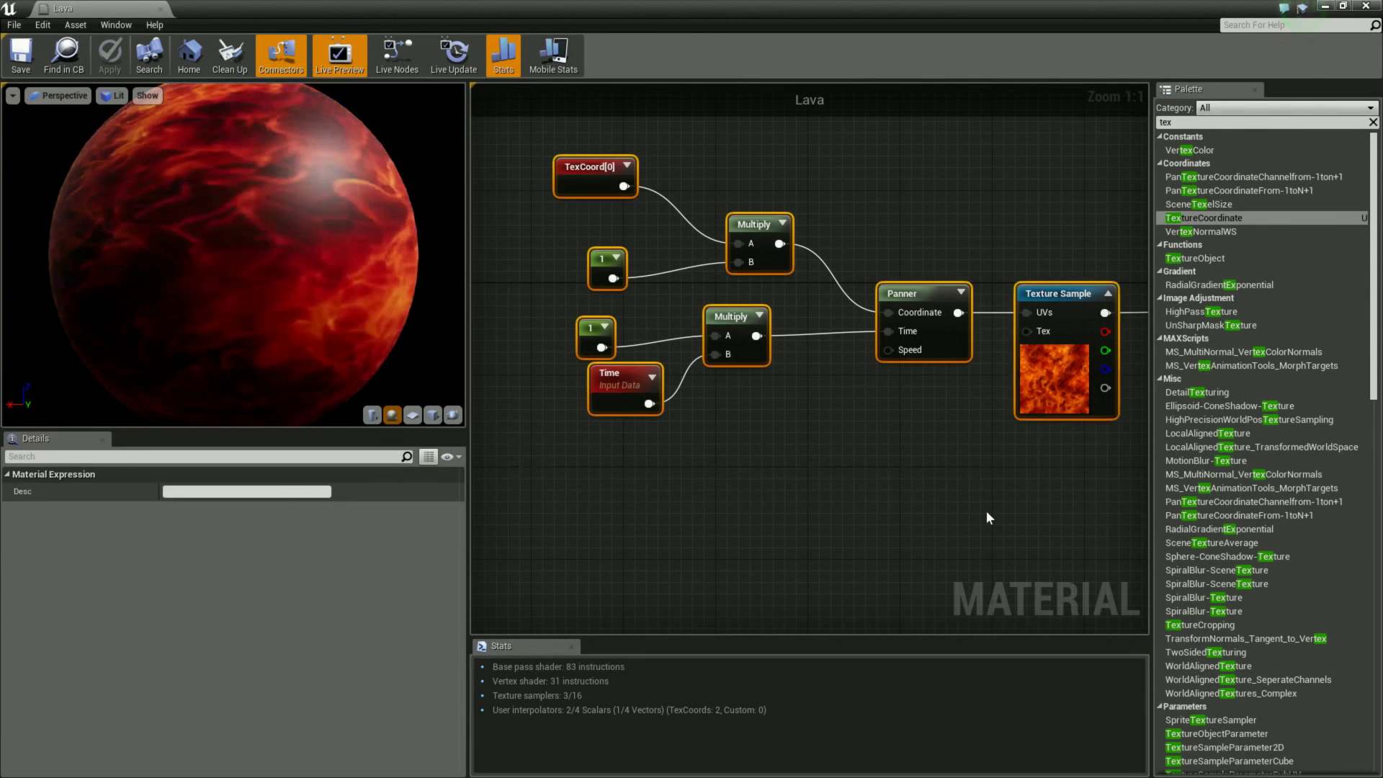
pyautogui.moveTo(982, 516); pyautogui.dragTo(787, 416, button='right')
pyautogui.hotkey('ctrl', 'v')
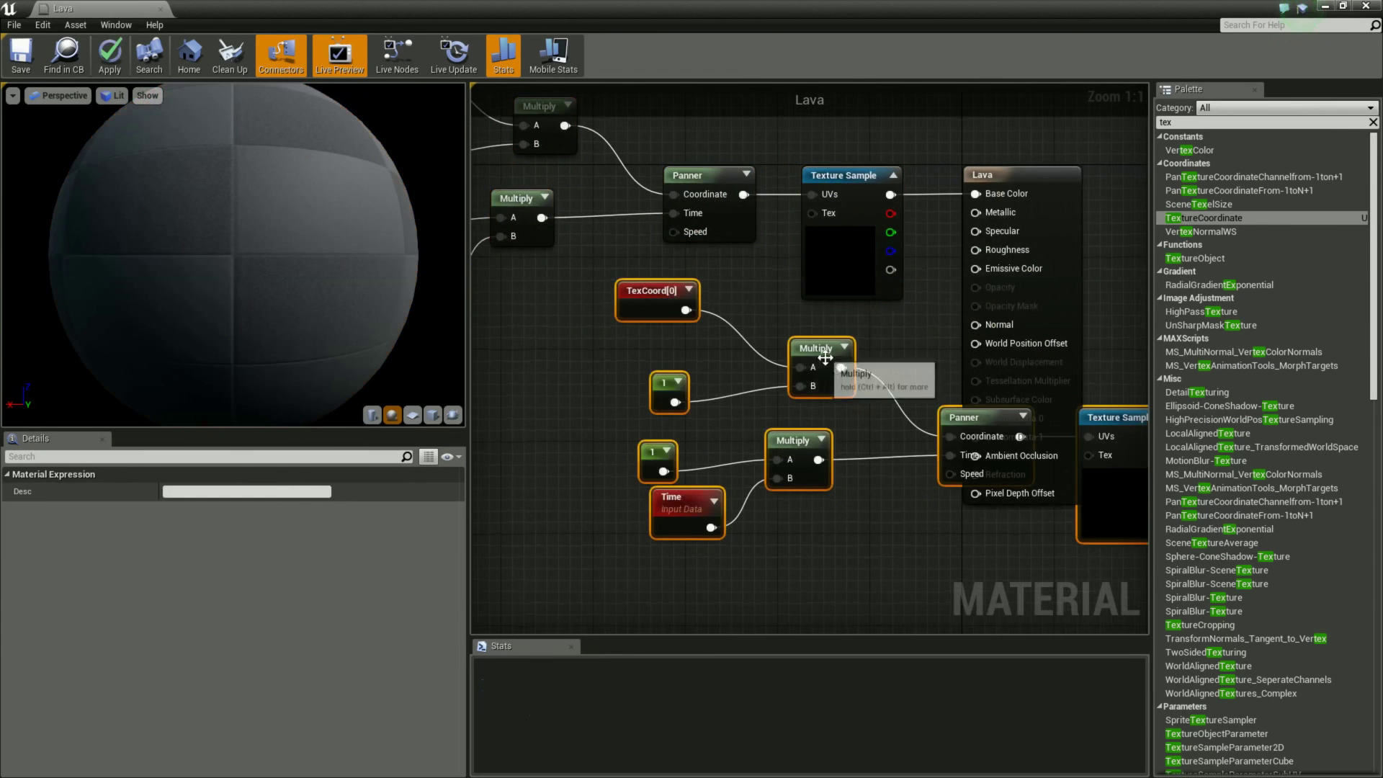
# - Line the copied chain up below the original and move the Lava result node right
pyautogui.moveTo(825, 357); pyautogui.dragTo(670, 402)
pyautogui.moveTo(868, 412); pyautogui.dragTo(897, 315, button='right')
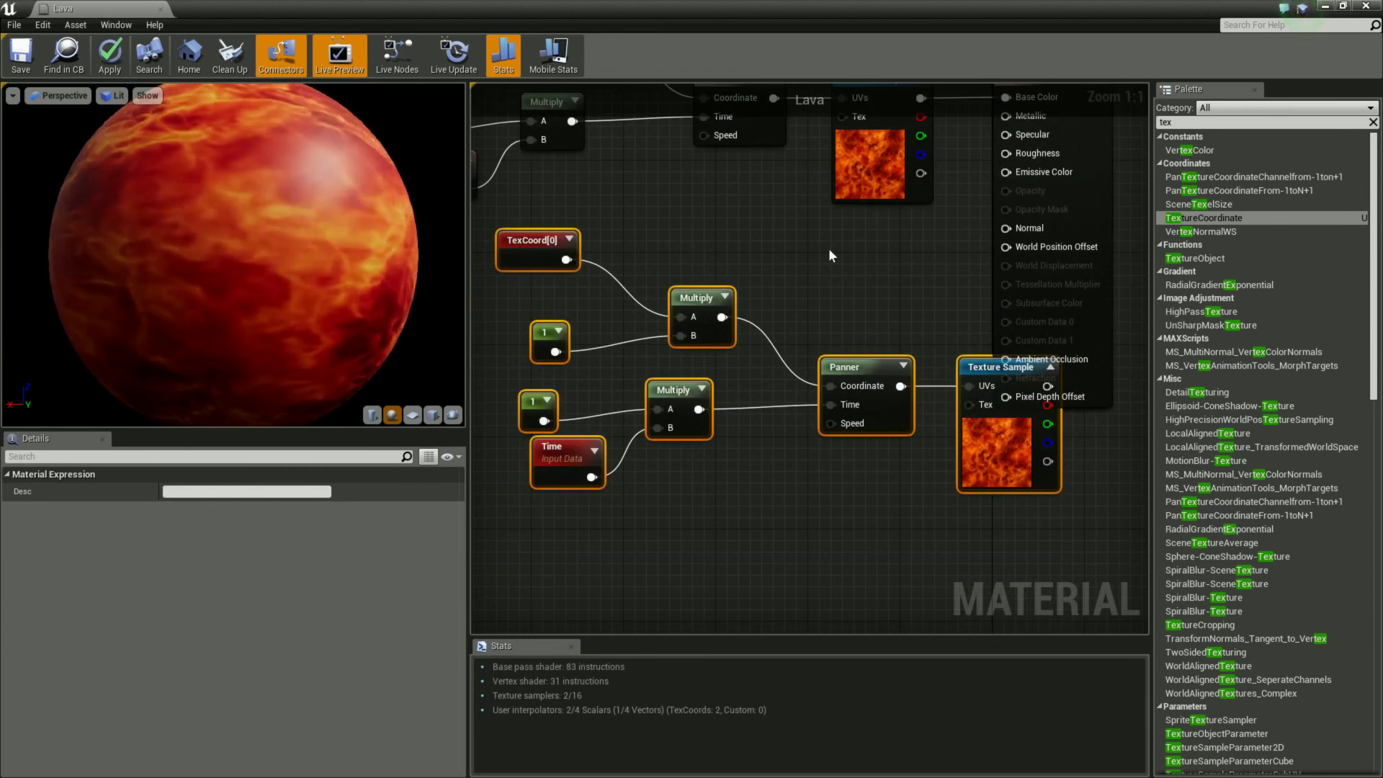
pyautogui.moveTo(829, 251); pyautogui.dragTo(886, 239, button='right')
pyautogui.moveTo(1039, 355); pyautogui.dragTo(913, 367)
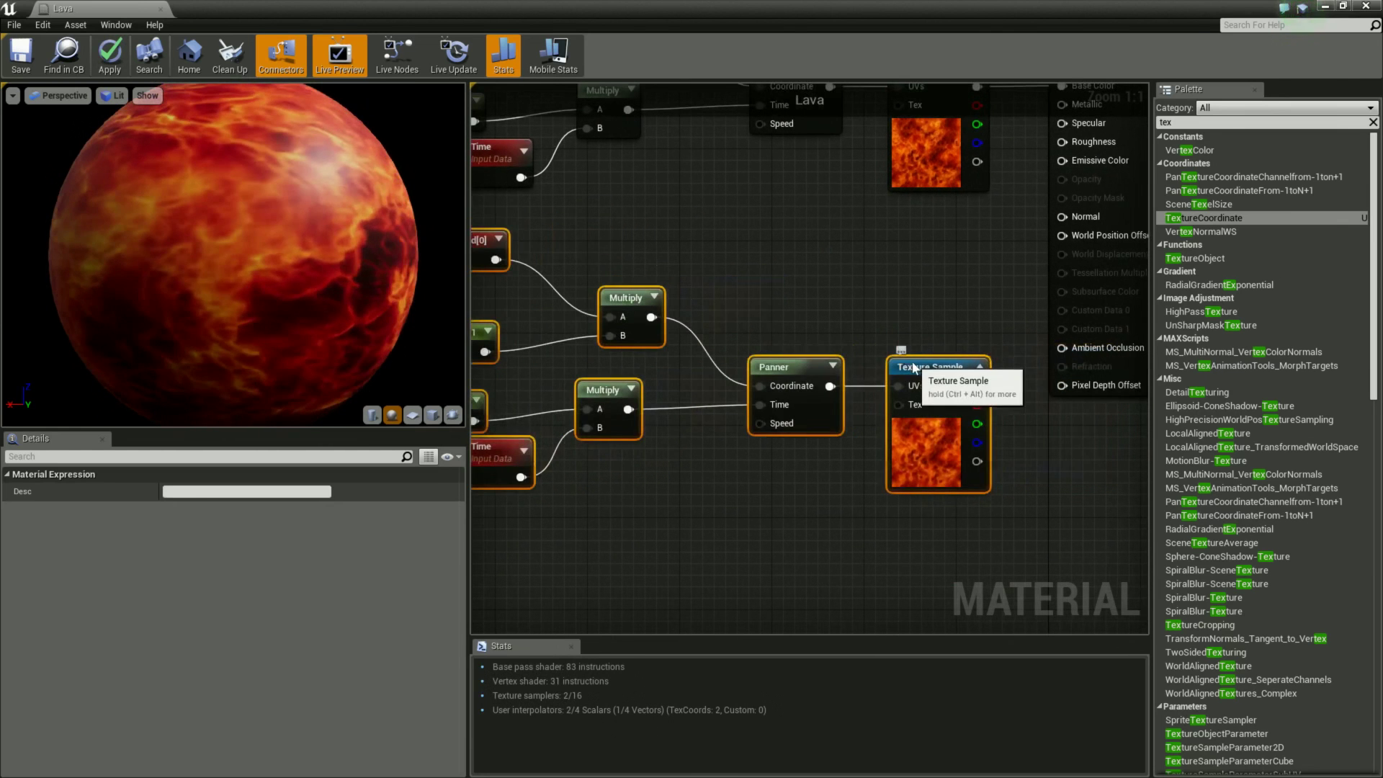
pyautogui.scroll(-4, 918, 341)
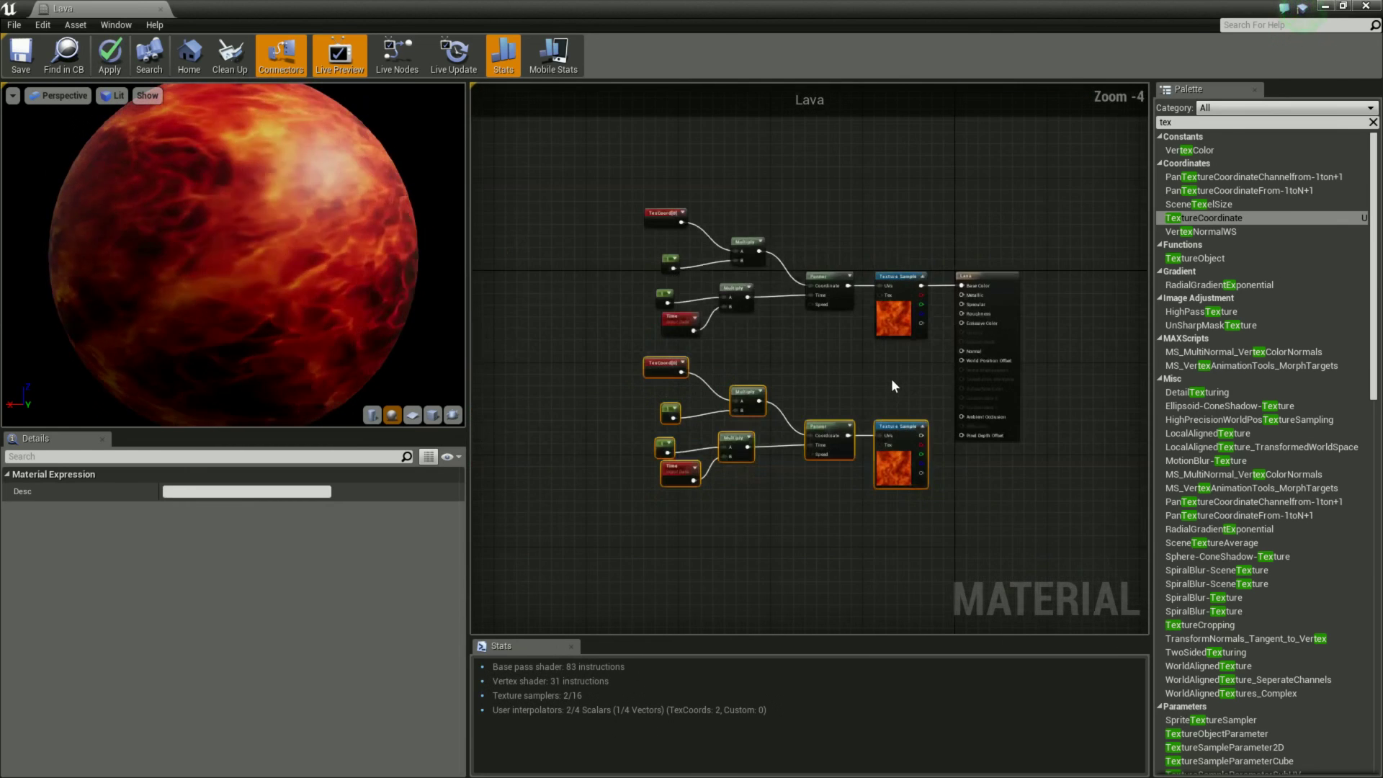
pyautogui.moveTo(989, 280); pyautogui.dragTo(1067, 330)
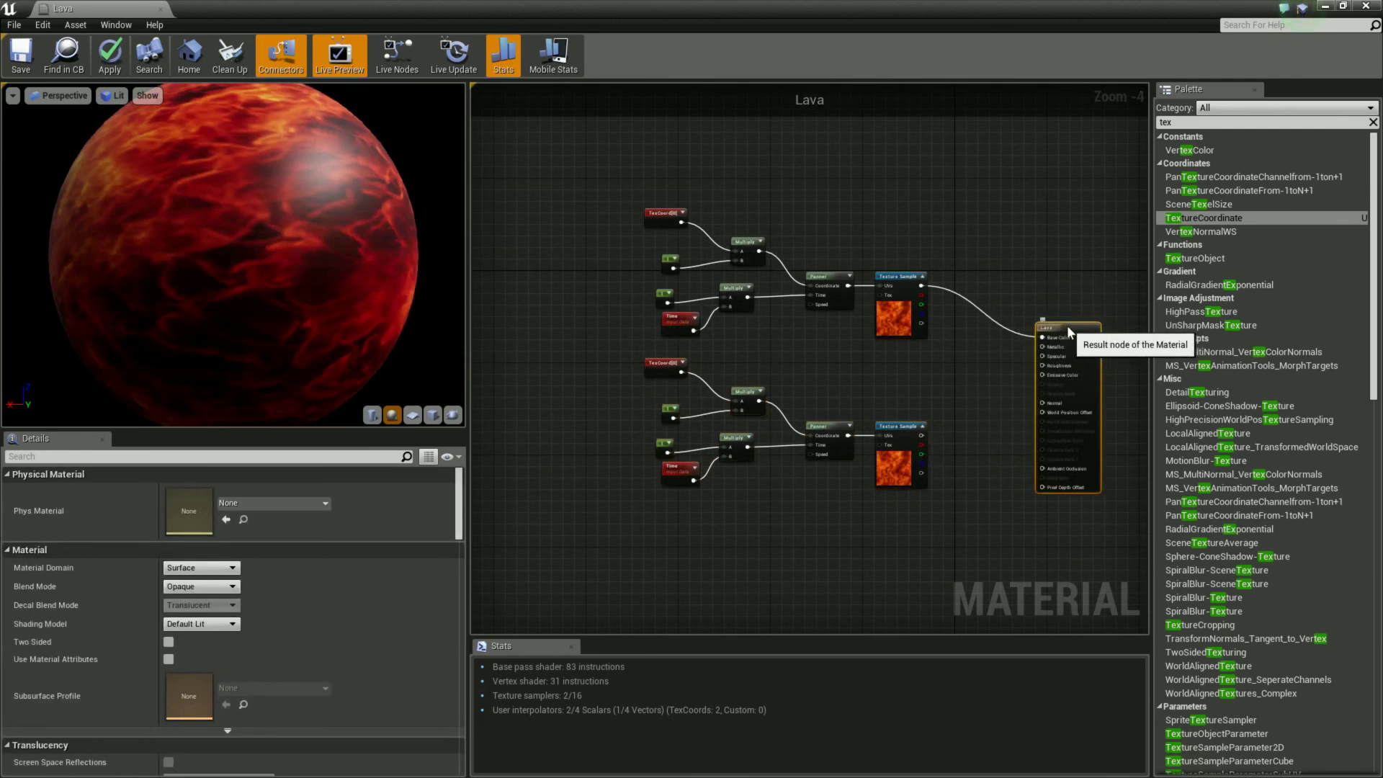
# - Disconnect the upper texture from Base Color and place a Multiply node before the Lava result
pyautogui.keyDown('alt'); pyautogui.click(1042, 337); pyautogui.keyUp('alt')
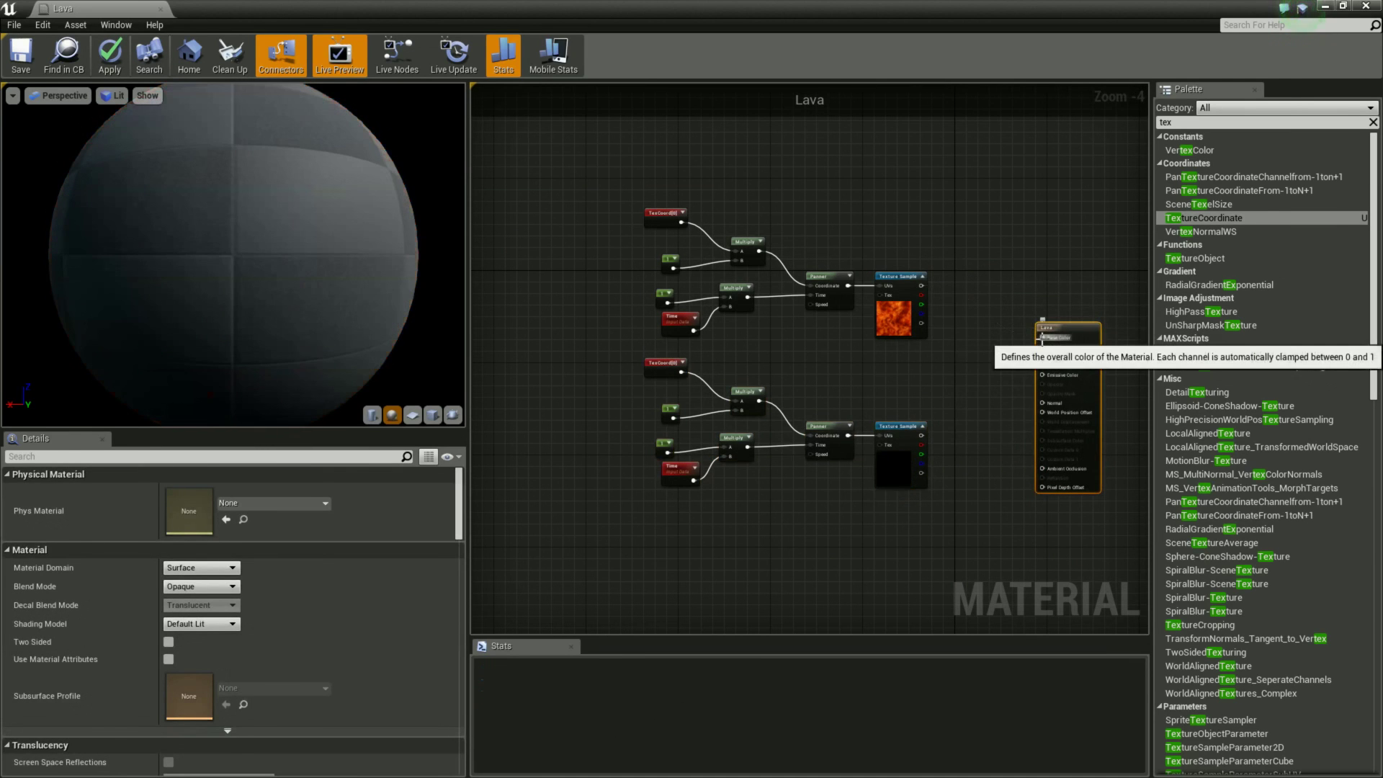
pyautogui.tripleClick(1182, 123)
pyautogui.write('multi')
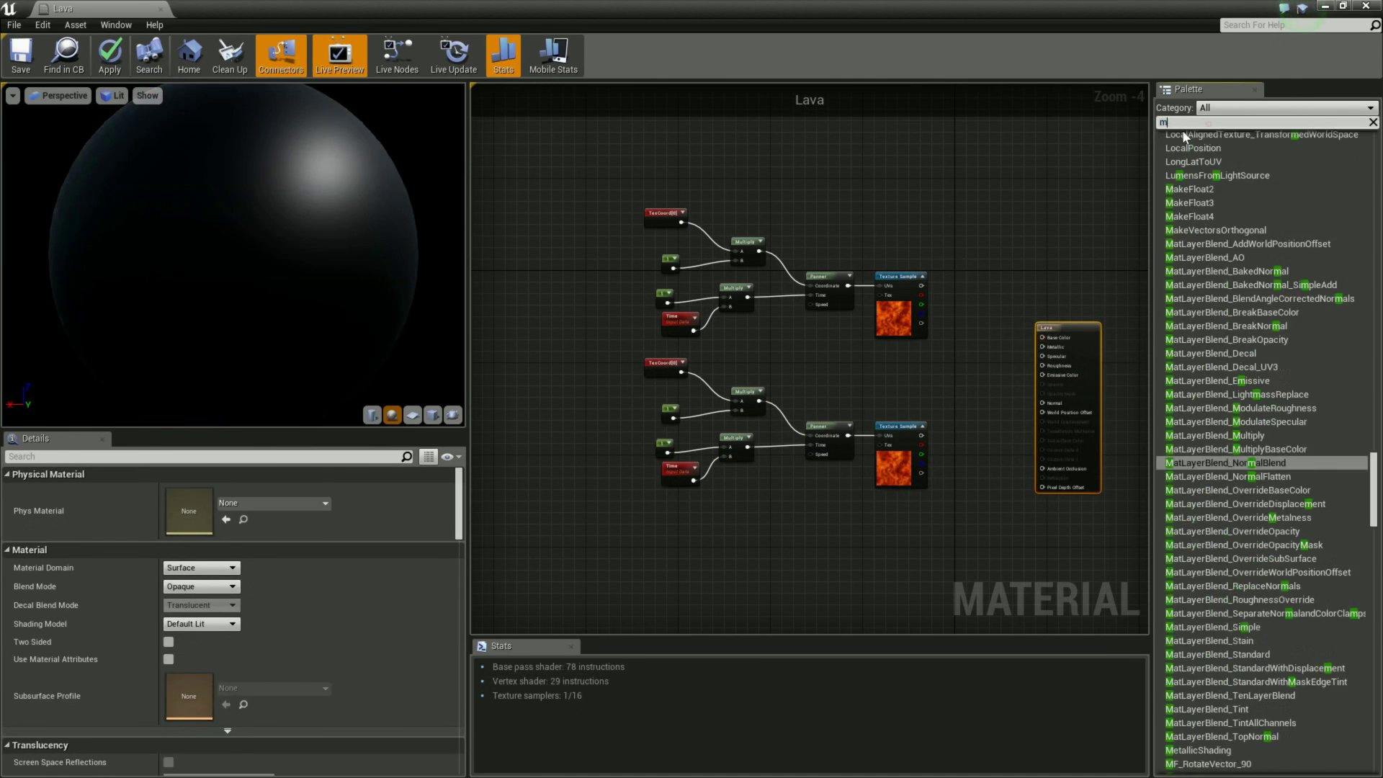
pyautogui.click(1204, 219)
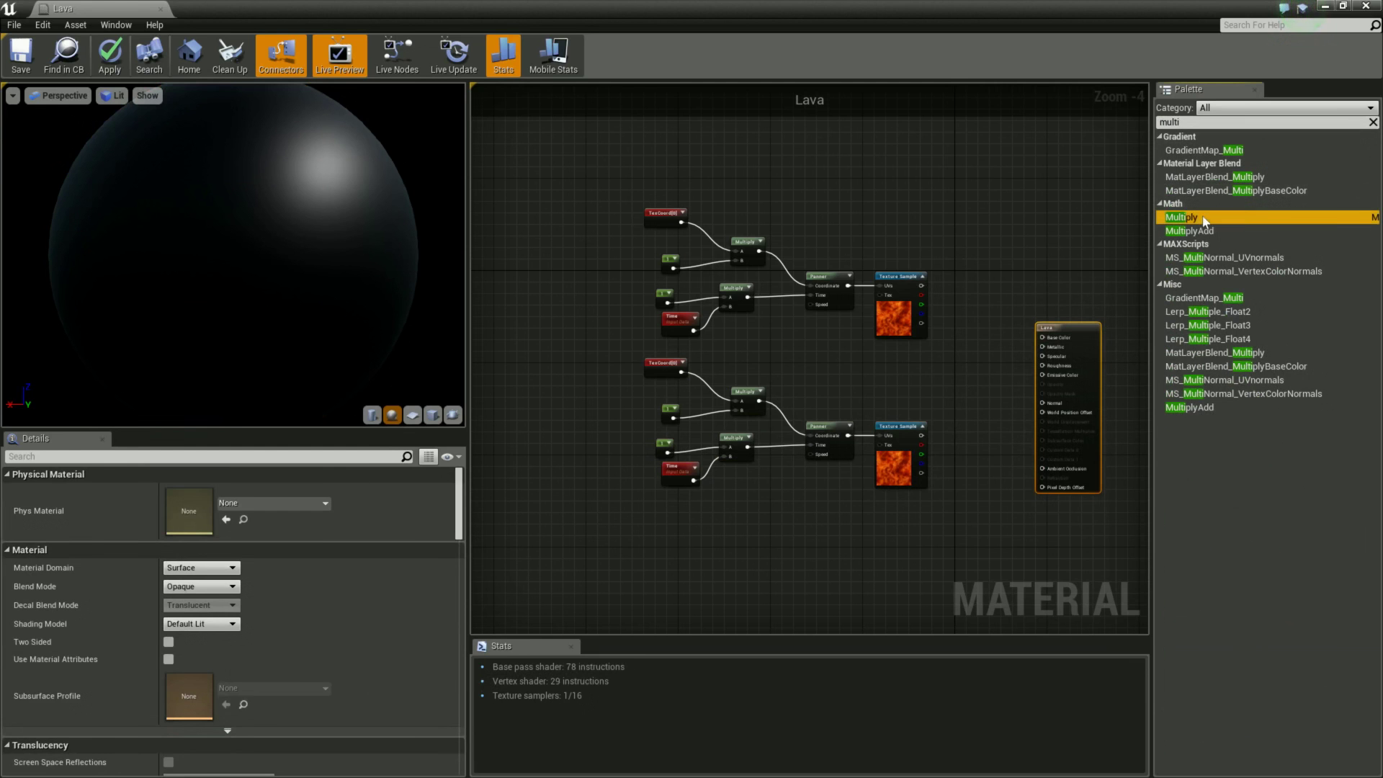
pyautogui.moveTo(951, 367); pyautogui.dragTo(949, 365)
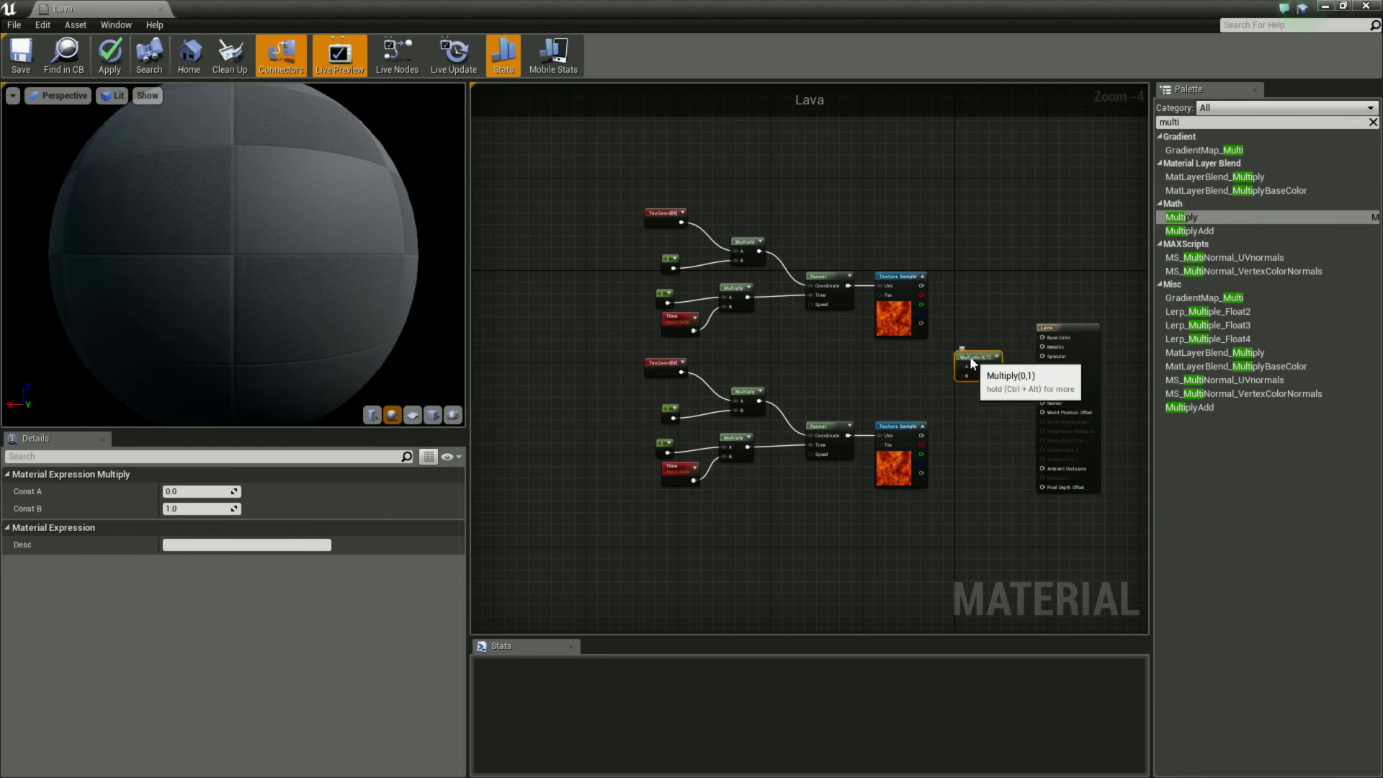
pyautogui.scroll(1, 1008, 418)
pyautogui.scroll(2, 1009, 410)
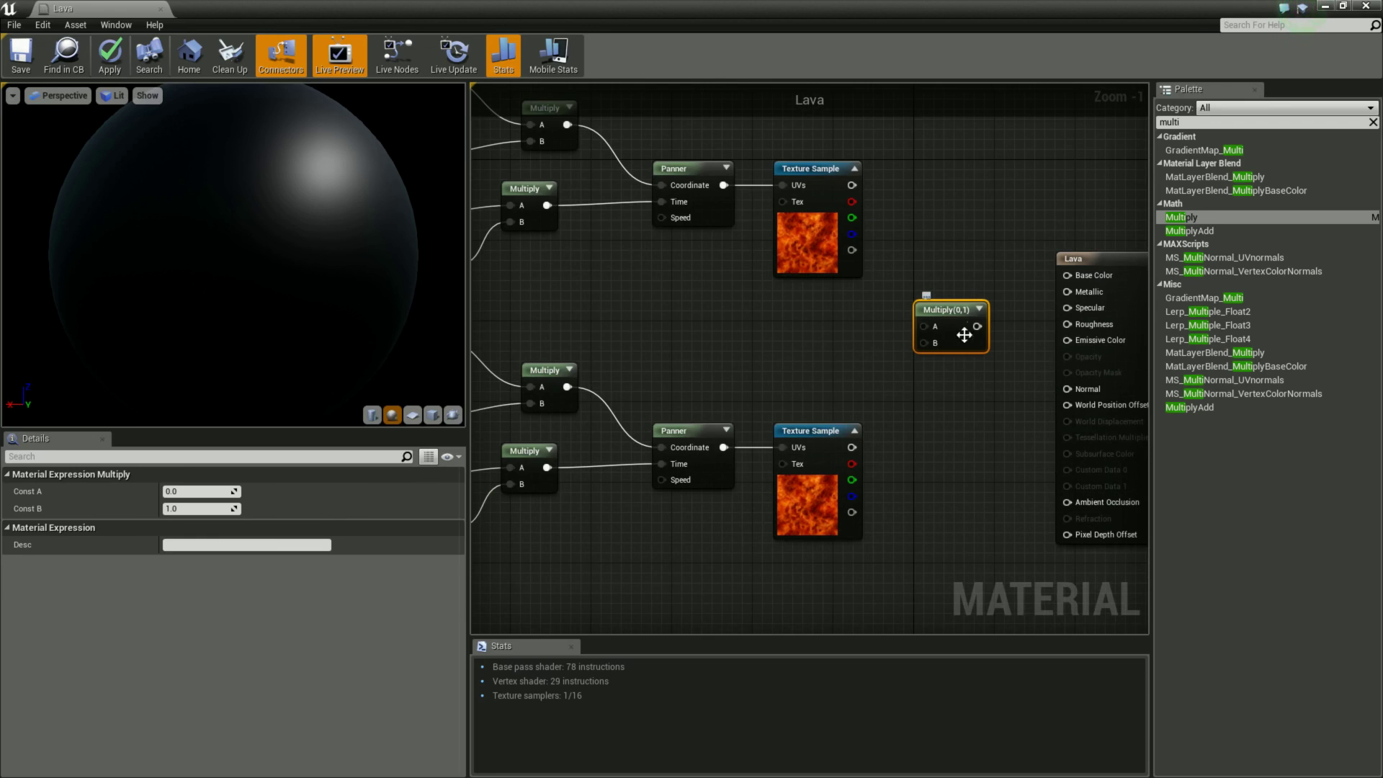
# - Feed the Multiply into Base Color, with the upper texture on A and lower on B
pyautogui.moveTo(1071, 285); pyautogui.dragTo(1069, 278)
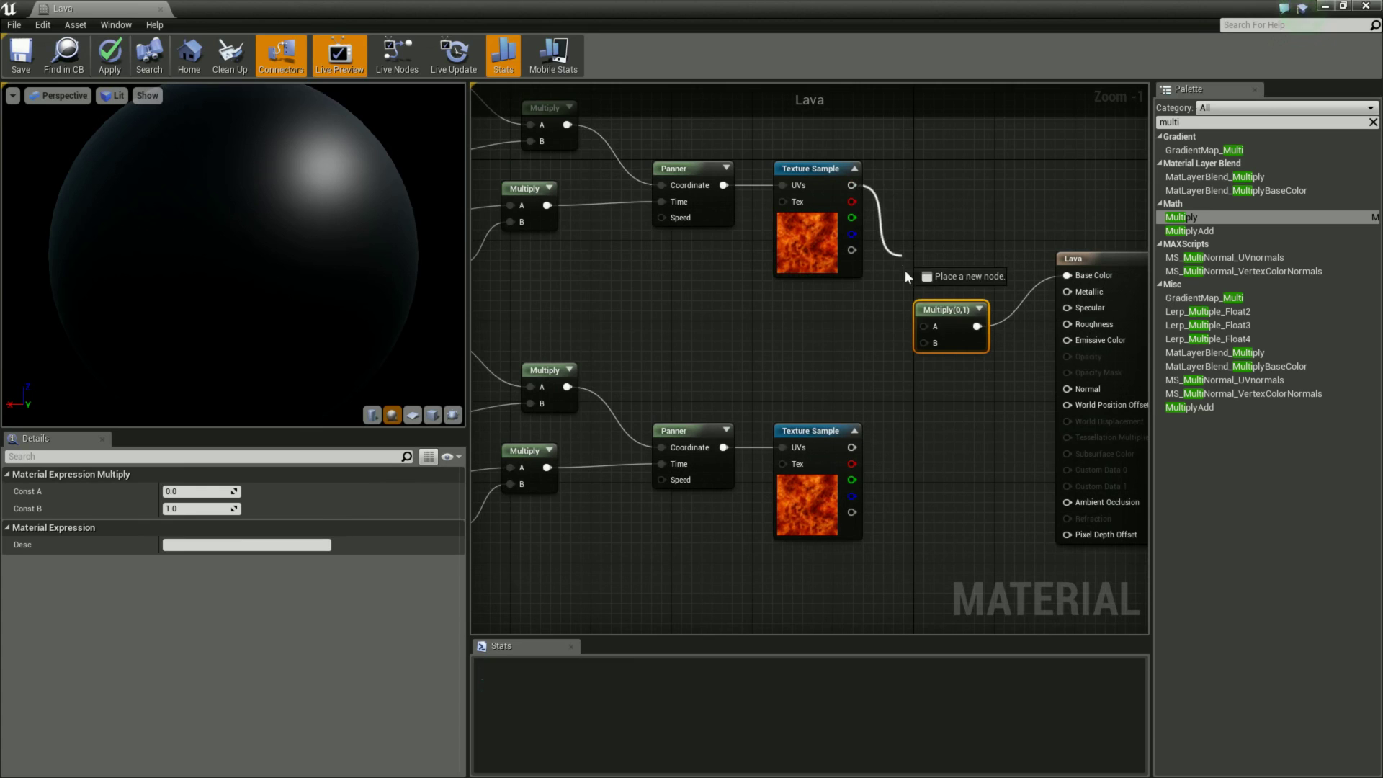
pyautogui.moveTo(891, 229); pyautogui.dragTo(928, 325)
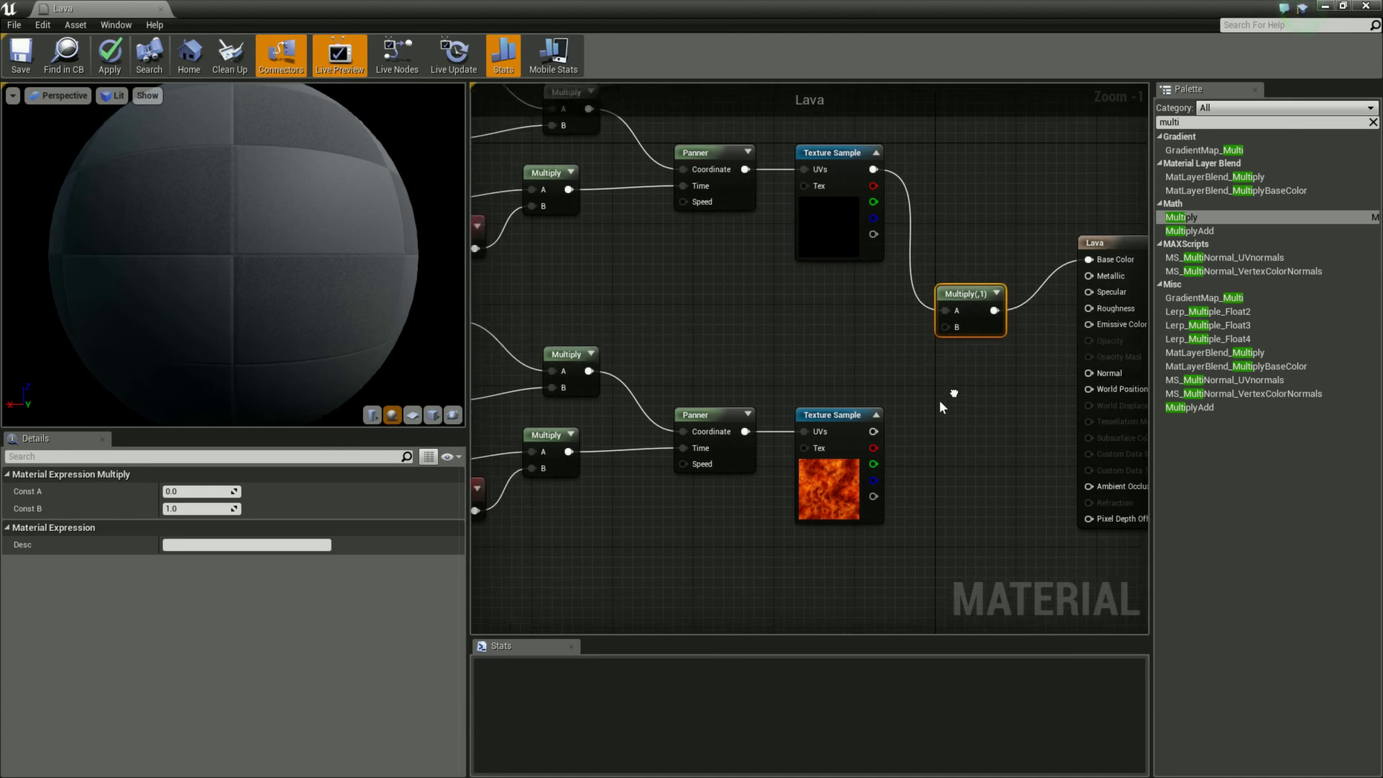
pyautogui.moveTo(939, 399); pyautogui.dragTo(972, 378, button='right')
pyautogui.moveTo(893, 419); pyautogui.dragTo(962, 316)
pyautogui.moveTo(824, 322); pyautogui.dragTo(866, 314, button='right')
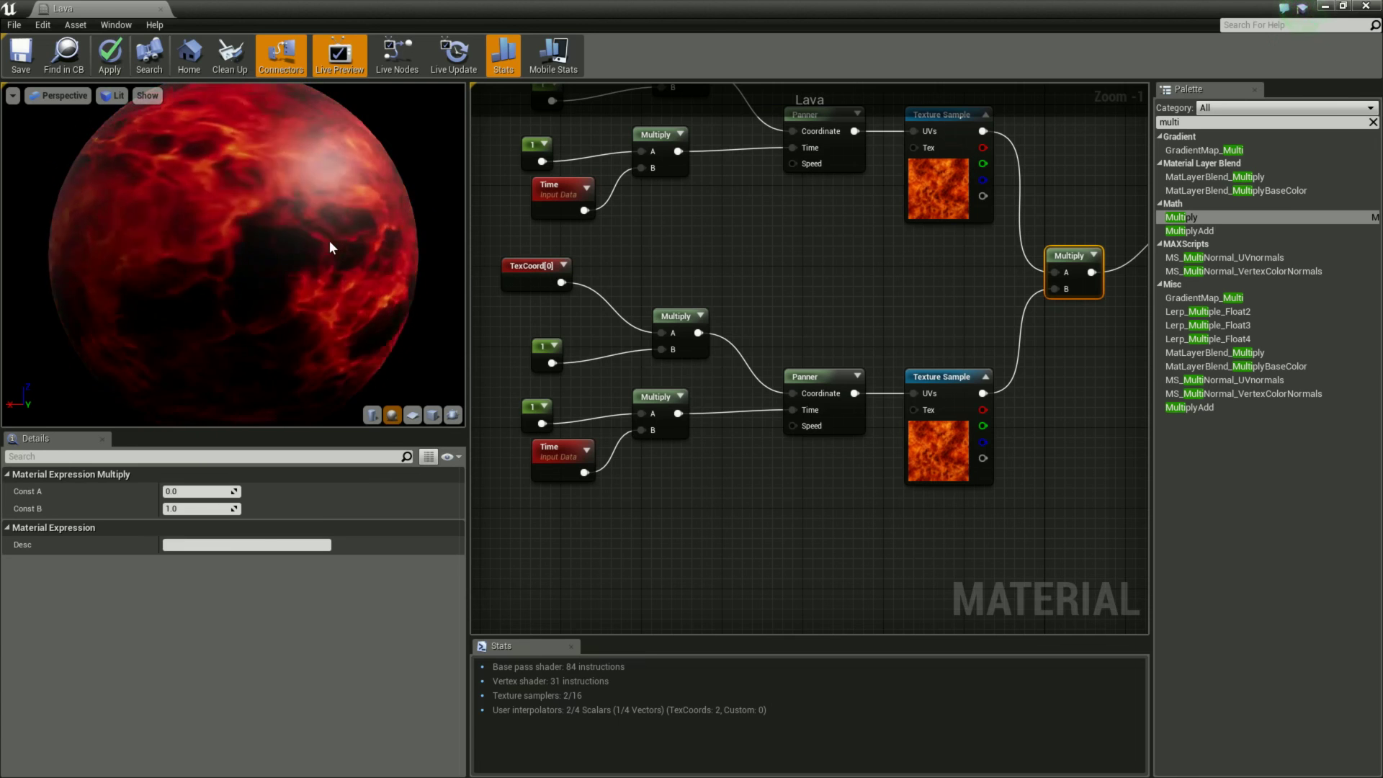
# - Set the lower chain's Time-multiply constant to 2 so it pans twice as fast
pyautogui.click(537, 412)
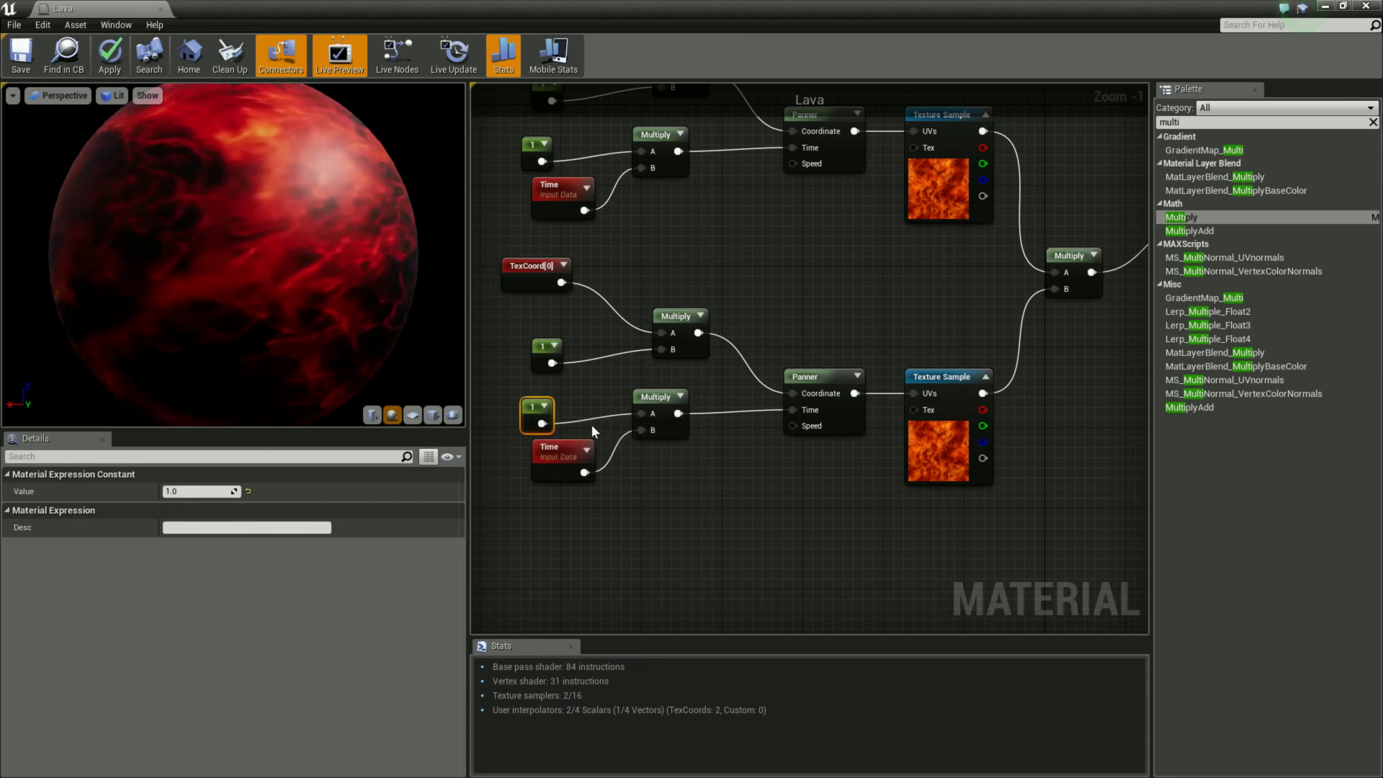
pyautogui.click(204, 491)
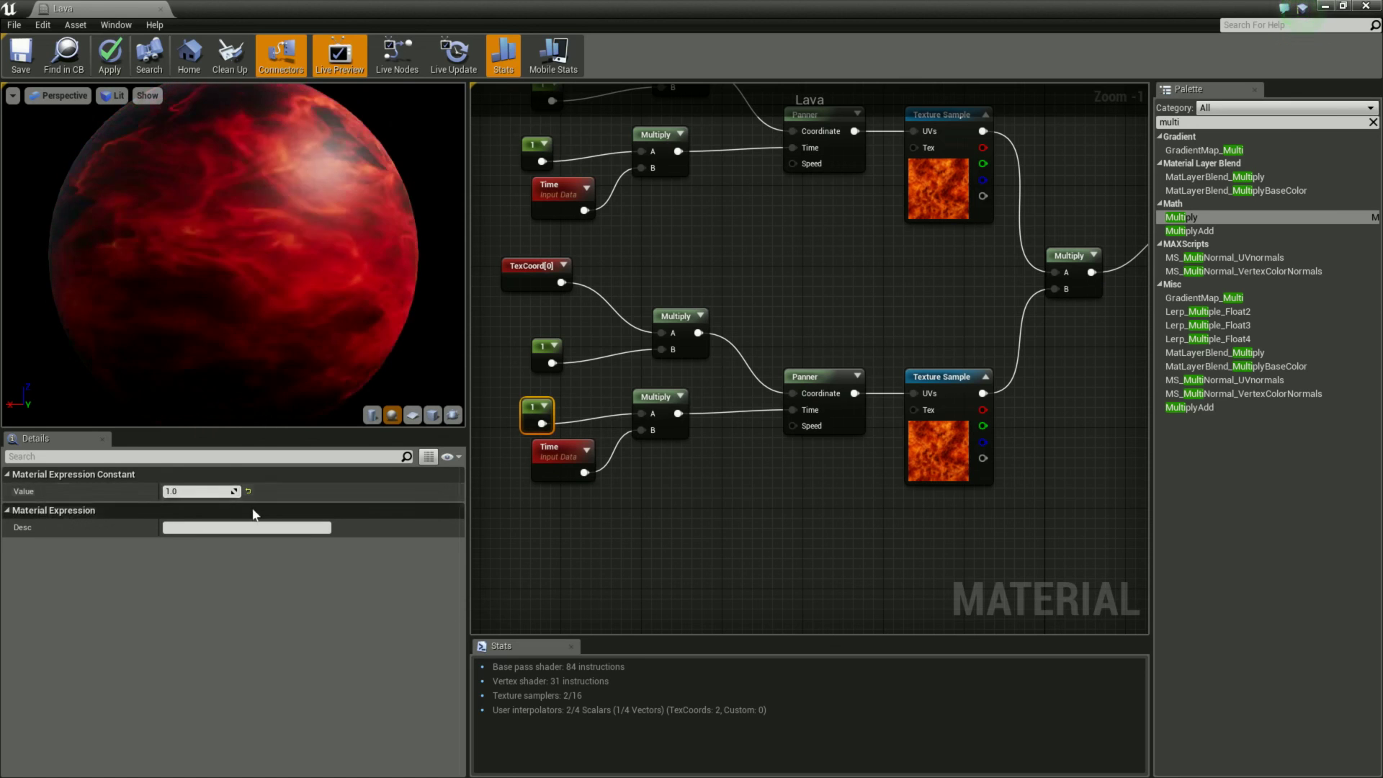
pyautogui.write('2')
pyautogui.press('Return')
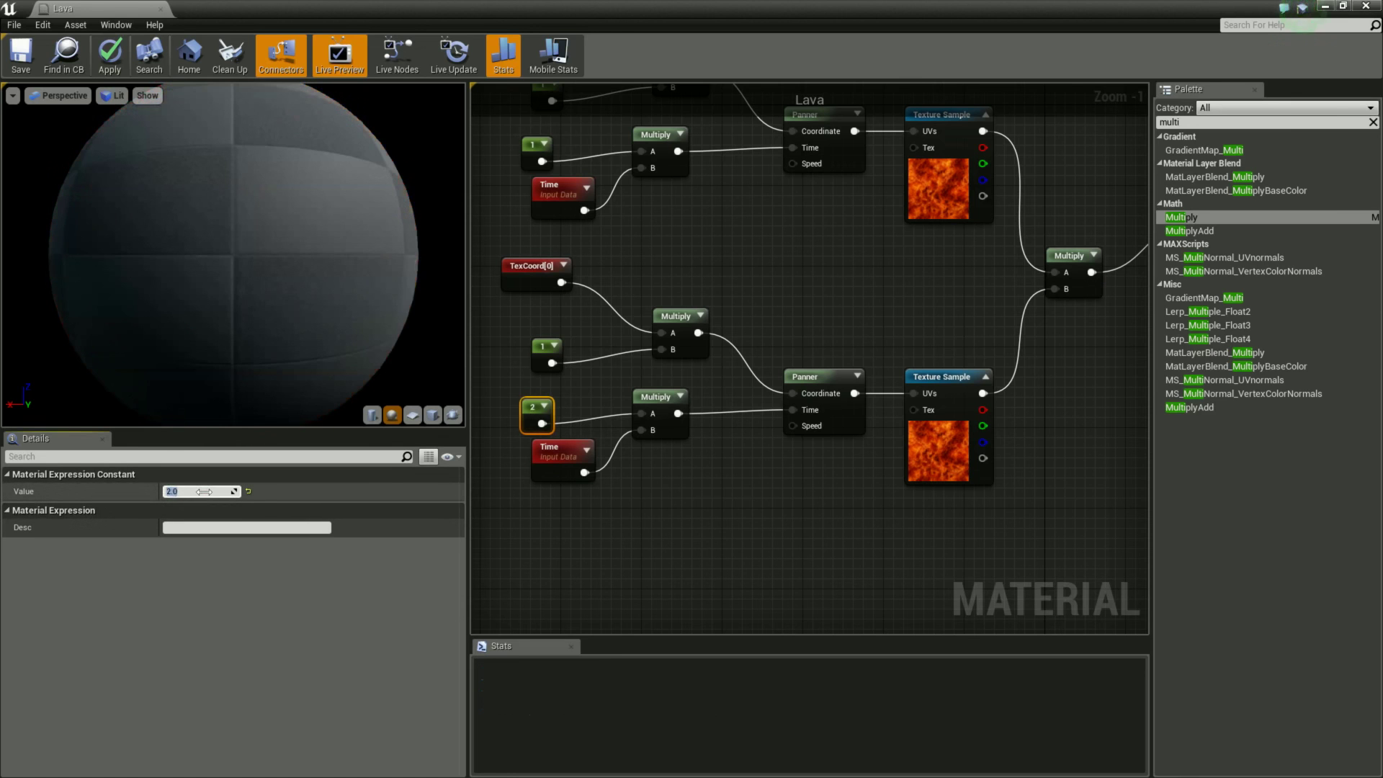
# - Try tiling constant values 2 and 1.5, then set it back to 1
pyautogui.click(547, 349)
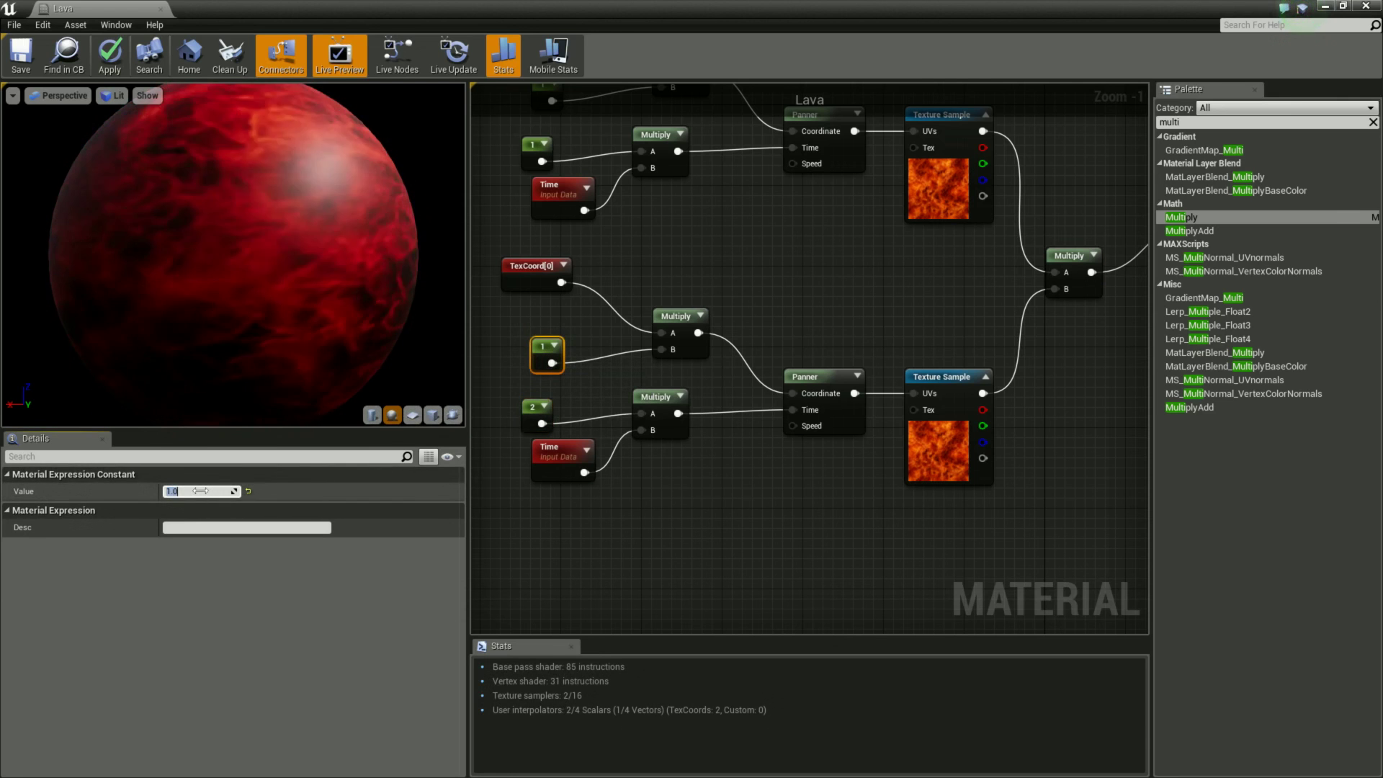
pyautogui.click(200, 491)
pyautogui.write('2')
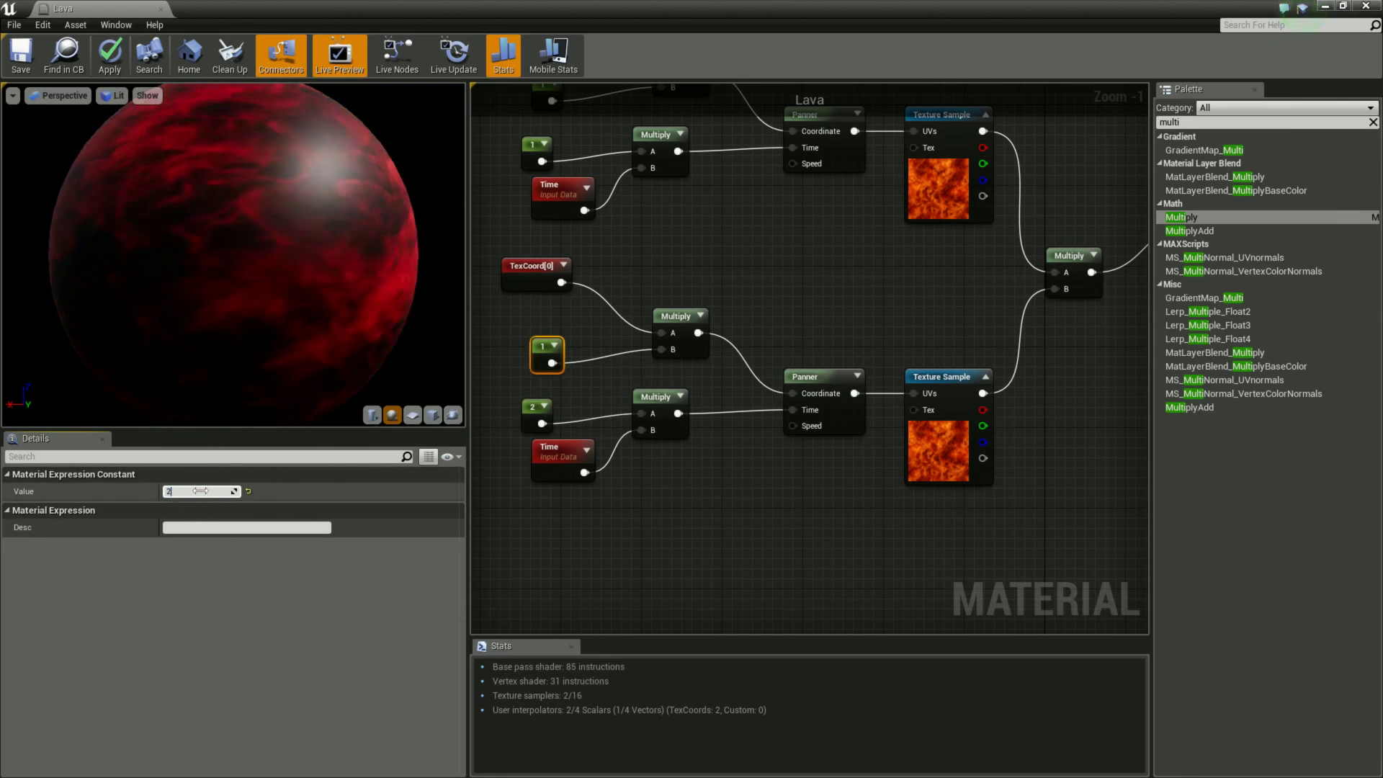
pyautogui.press('Return')
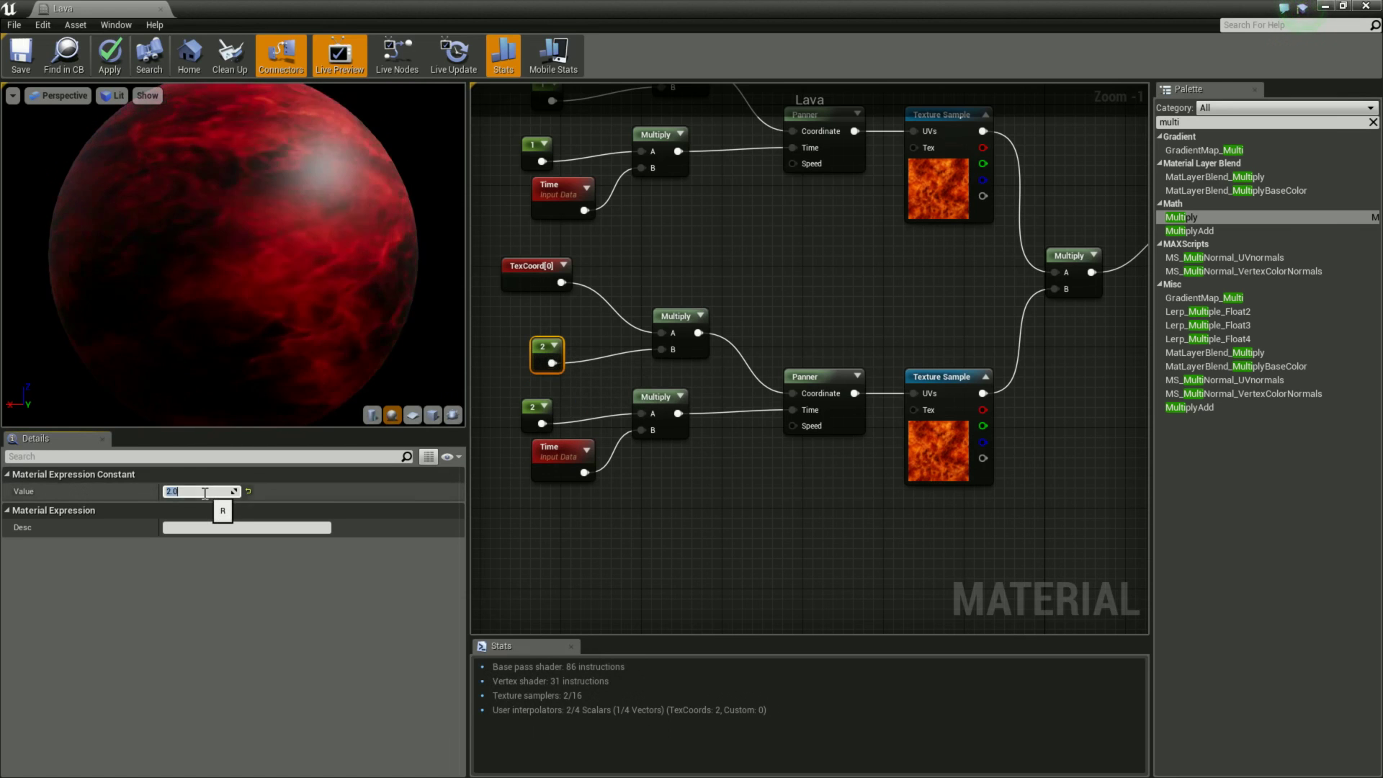
pyautogui.write('1.5')
pyautogui.press('Return')
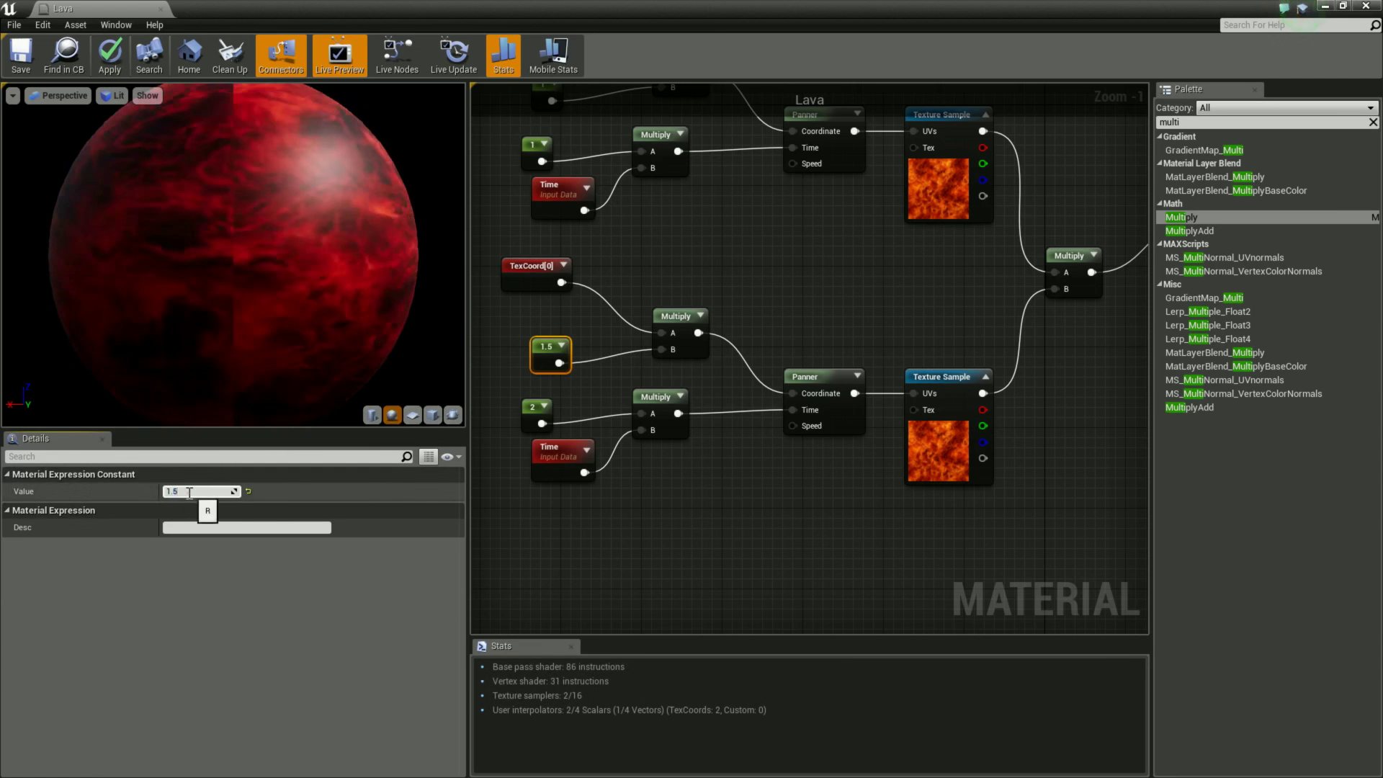
pyautogui.write('1')
pyautogui.press('Return')
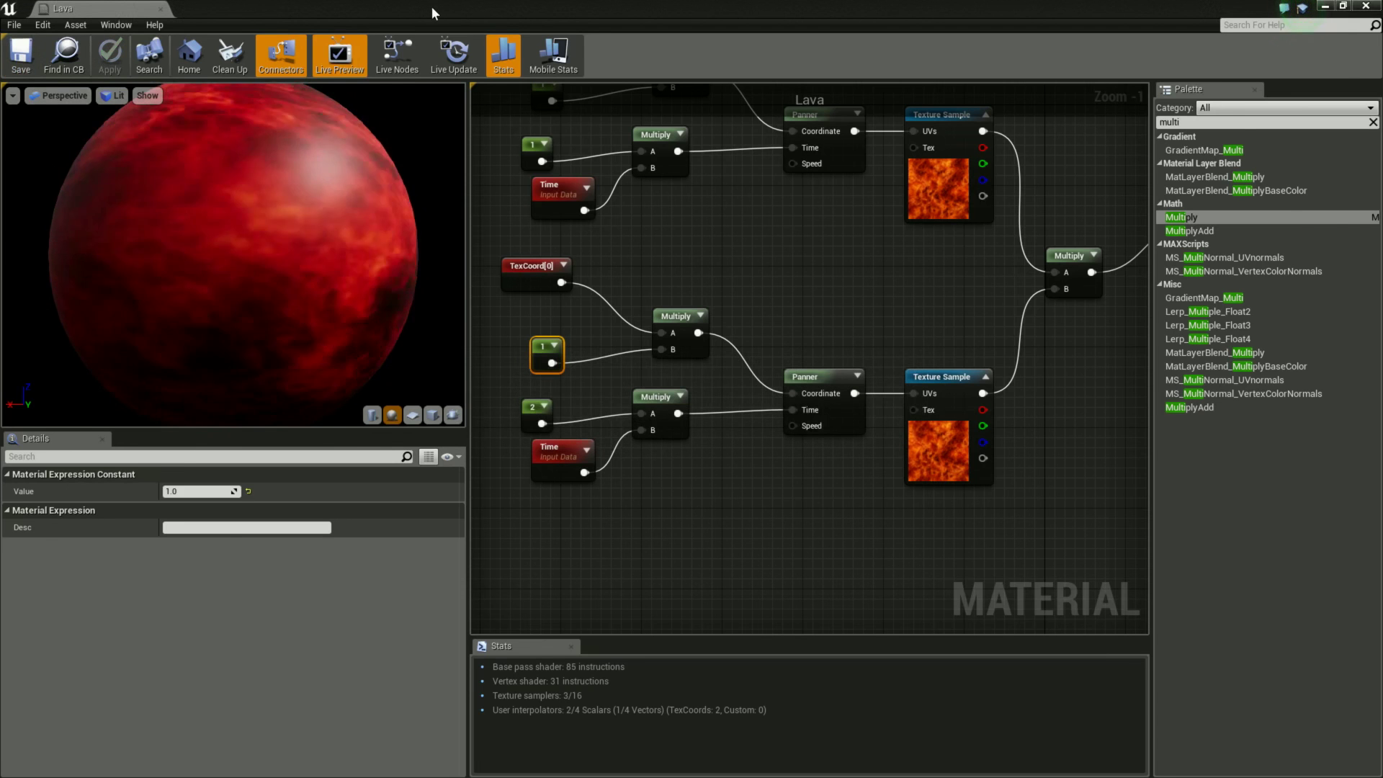
# - Set the lower texture chain's TexCoord tiling constant to 2 in the Lava material
pyautogui.moveTo(435, 2); pyautogui.dragTo(321, 495)
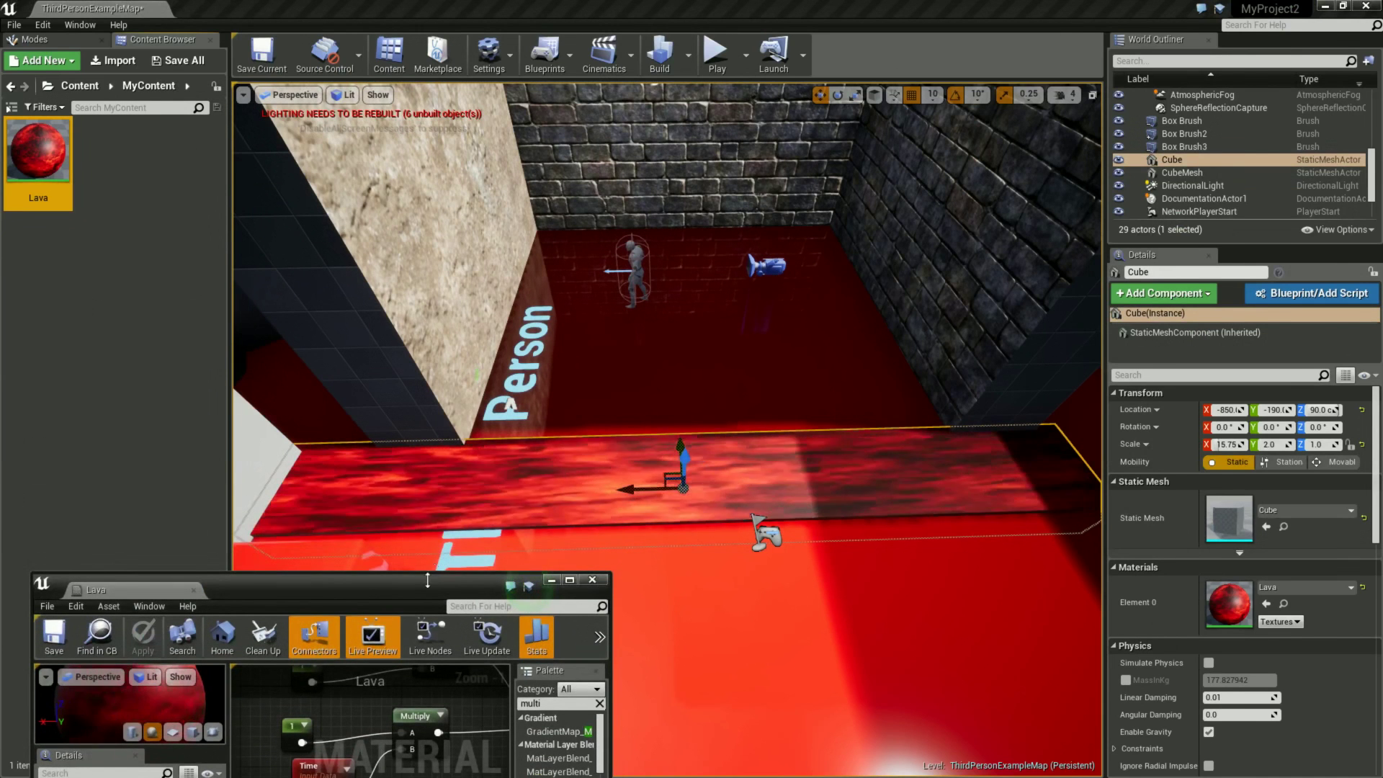
pyautogui.moveTo(397, 585); pyautogui.dragTo(503, 430)
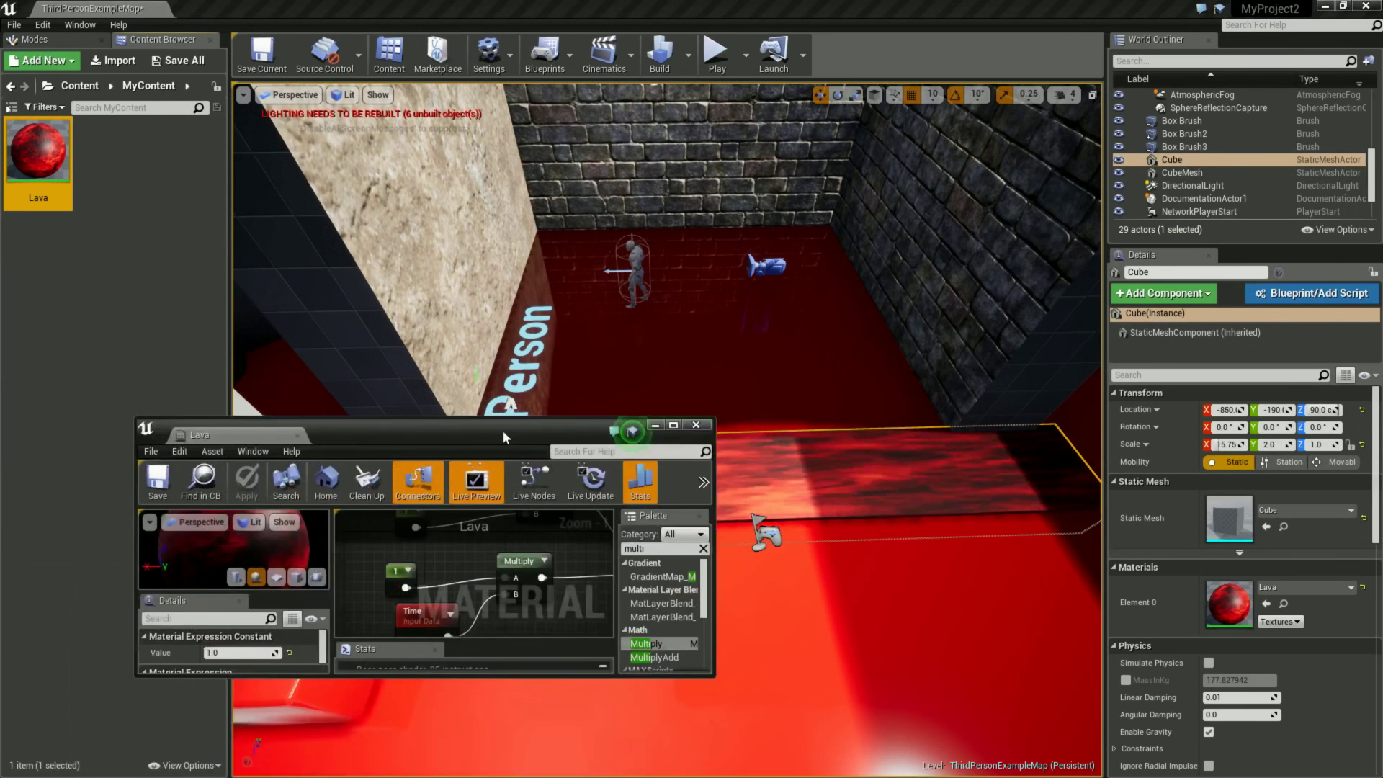
pyautogui.click(674, 426)
pyautogui.click(195, 491)
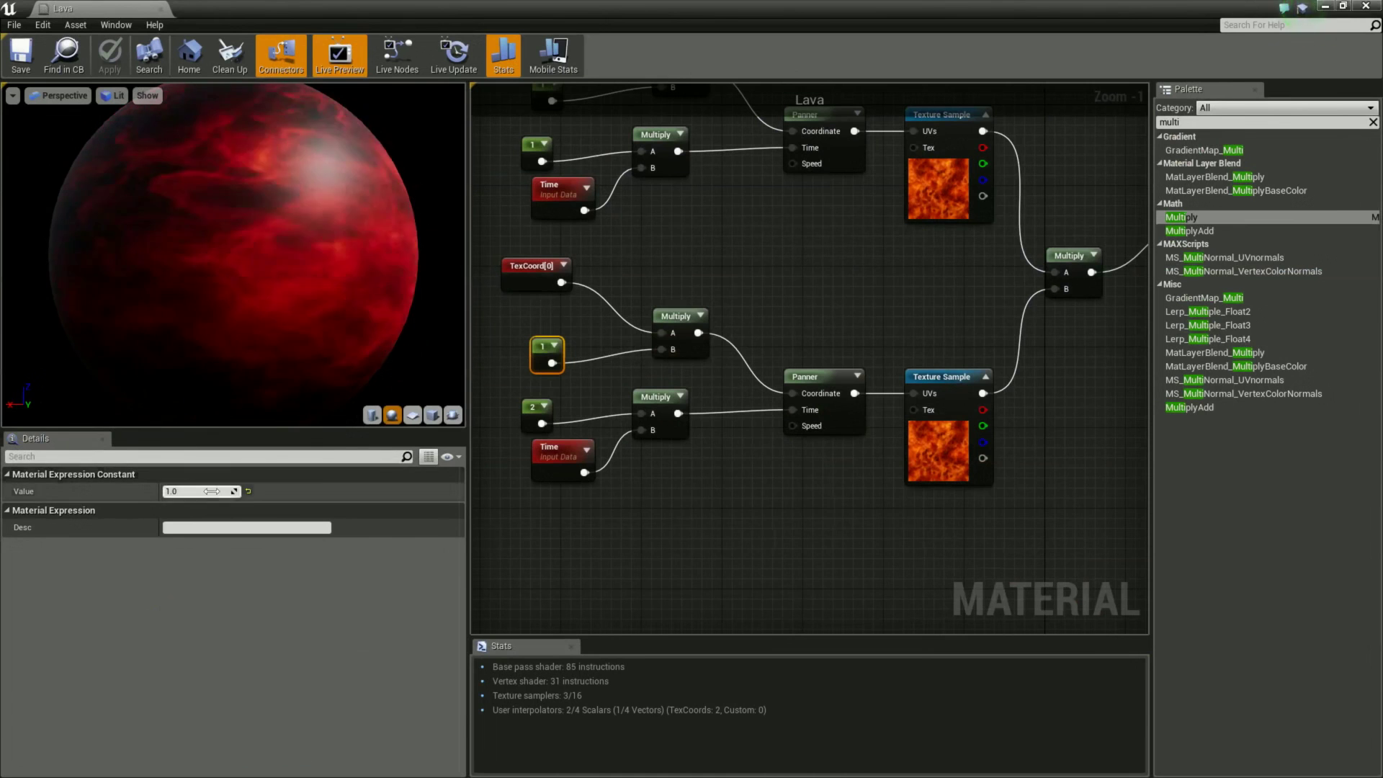
pyautogui.write('2')
pyautogui.press('Return')
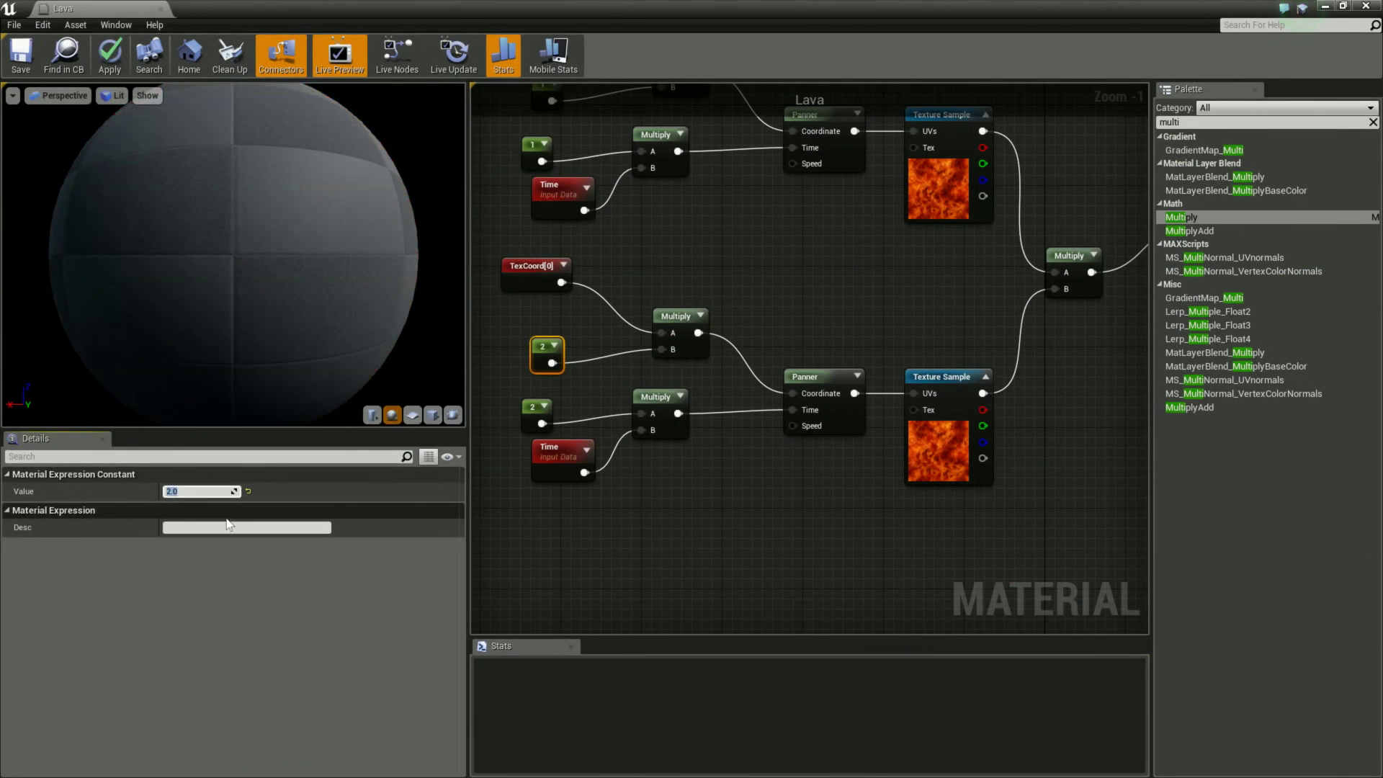
# - Save the Lava material and return to the level, moving the camera closer to the lava strip
pyautogui.click(21, 54)
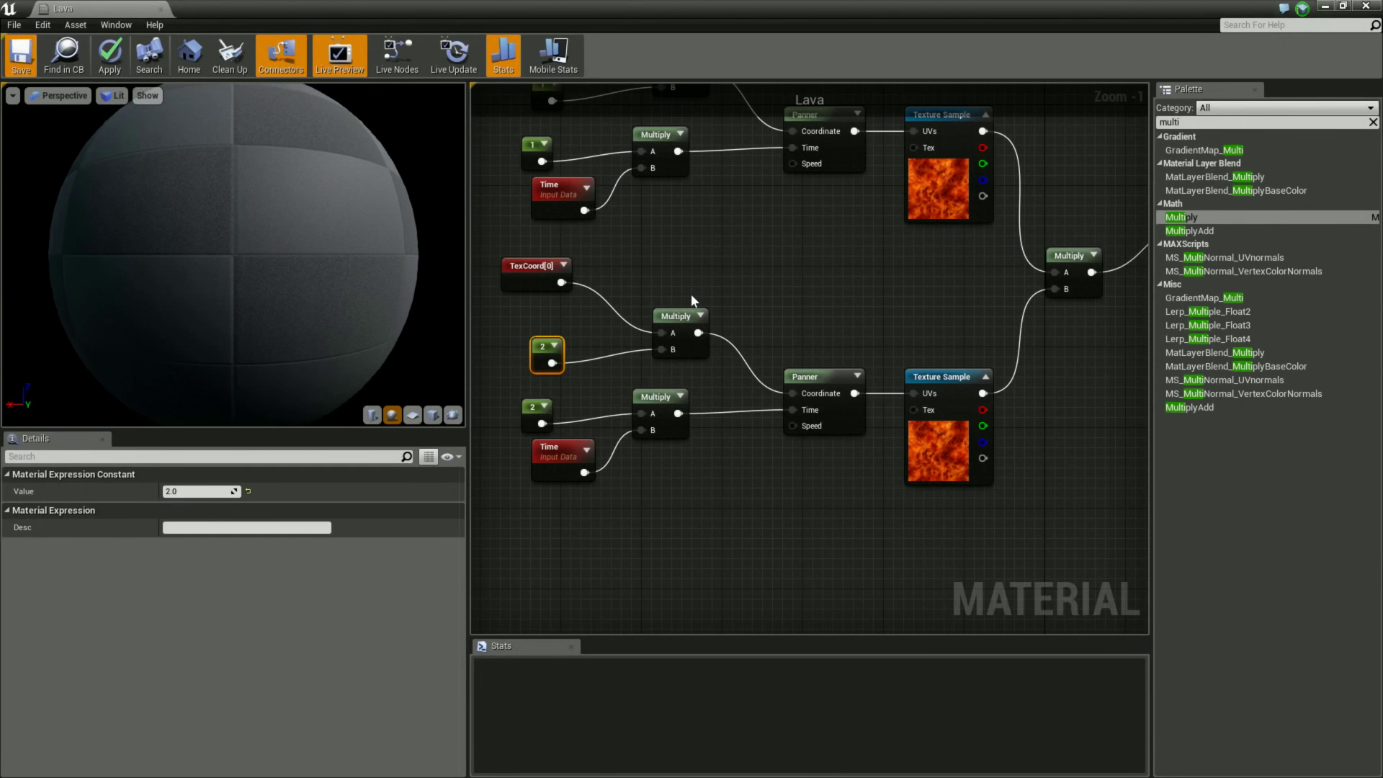
pyautogui.click(1325, 7)
pyautogui.moveTo(754, 569)
pyautogui.mouseDown(button='right')
pyautogui.moveTo(634, 583)
pyautogui.moveTo(782, 576)
pyautogui.moveTo(618, 498)
pyautogui.mouseUp(button='right')
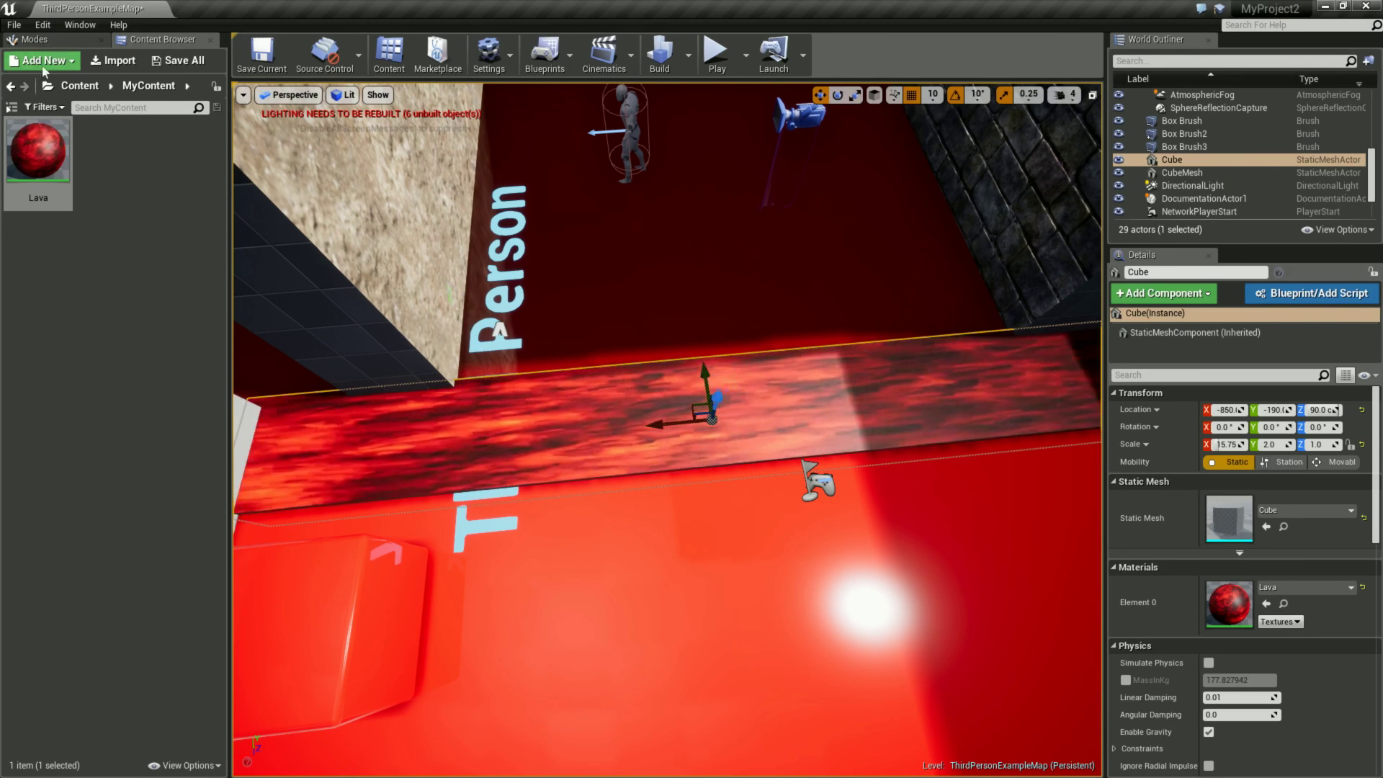
# - Place a new Basic cube in the level and apply the Lava material to it
pyautogui.click(32, 39)
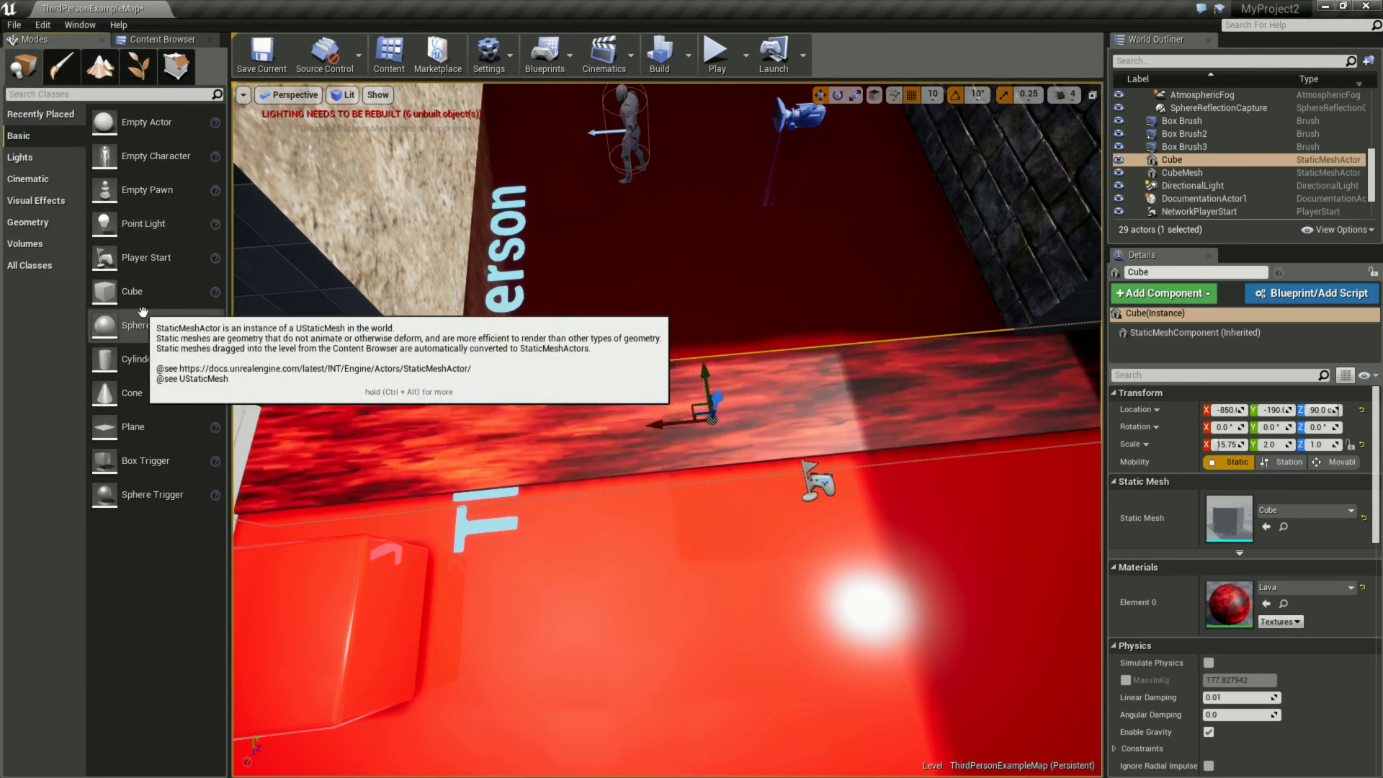
pyautogui.moveTo(178, 294); pyautogui.dragTo(561, 352)
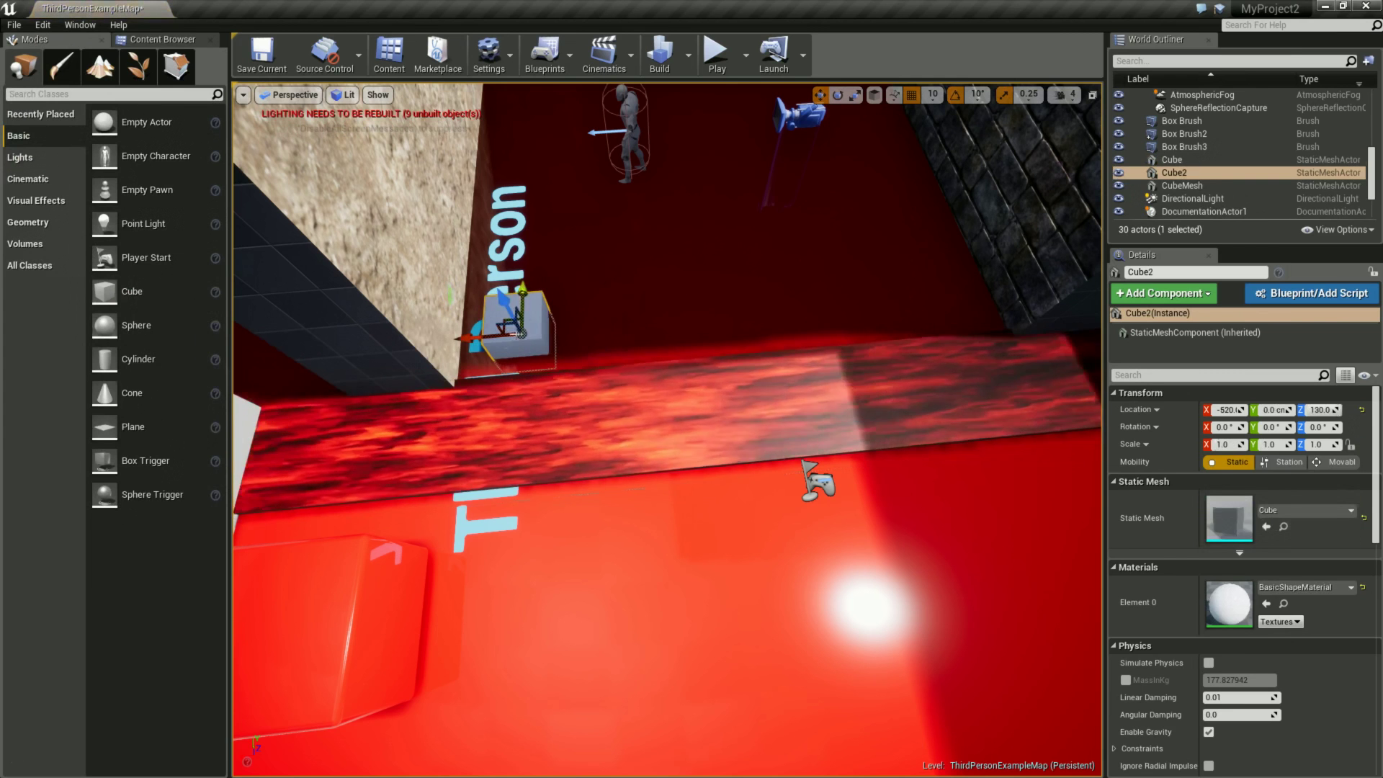
pyautogui.moveTo(538, 341); pyautogui.dragTo(539, 341, button='right')
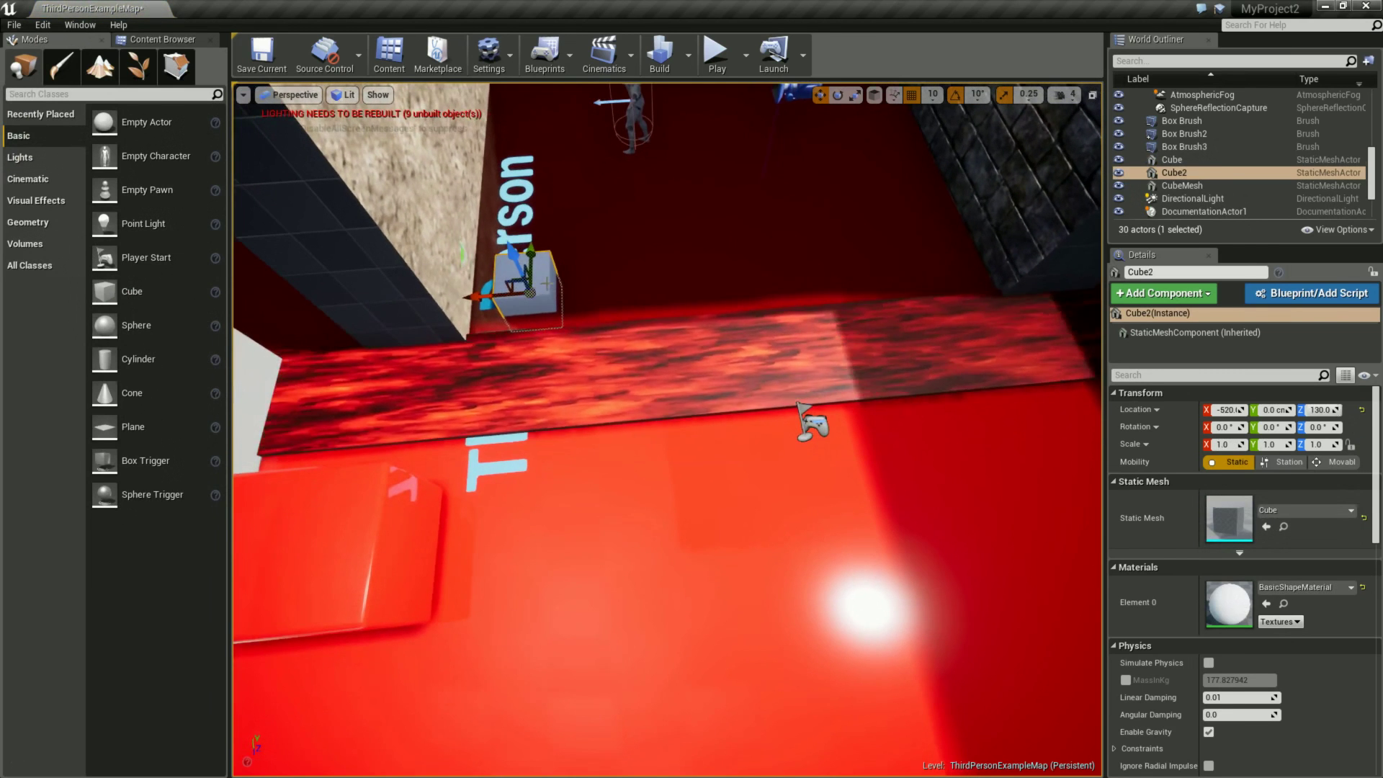
pyautogui.click(162, 39)
pyautogui.moveTo(57, 177)
pyautogui.mouseDown()
pyautogui.moveTo(562, 314)
pyautogui.moveTo(562, 484)
pyautogui.mouseUp()
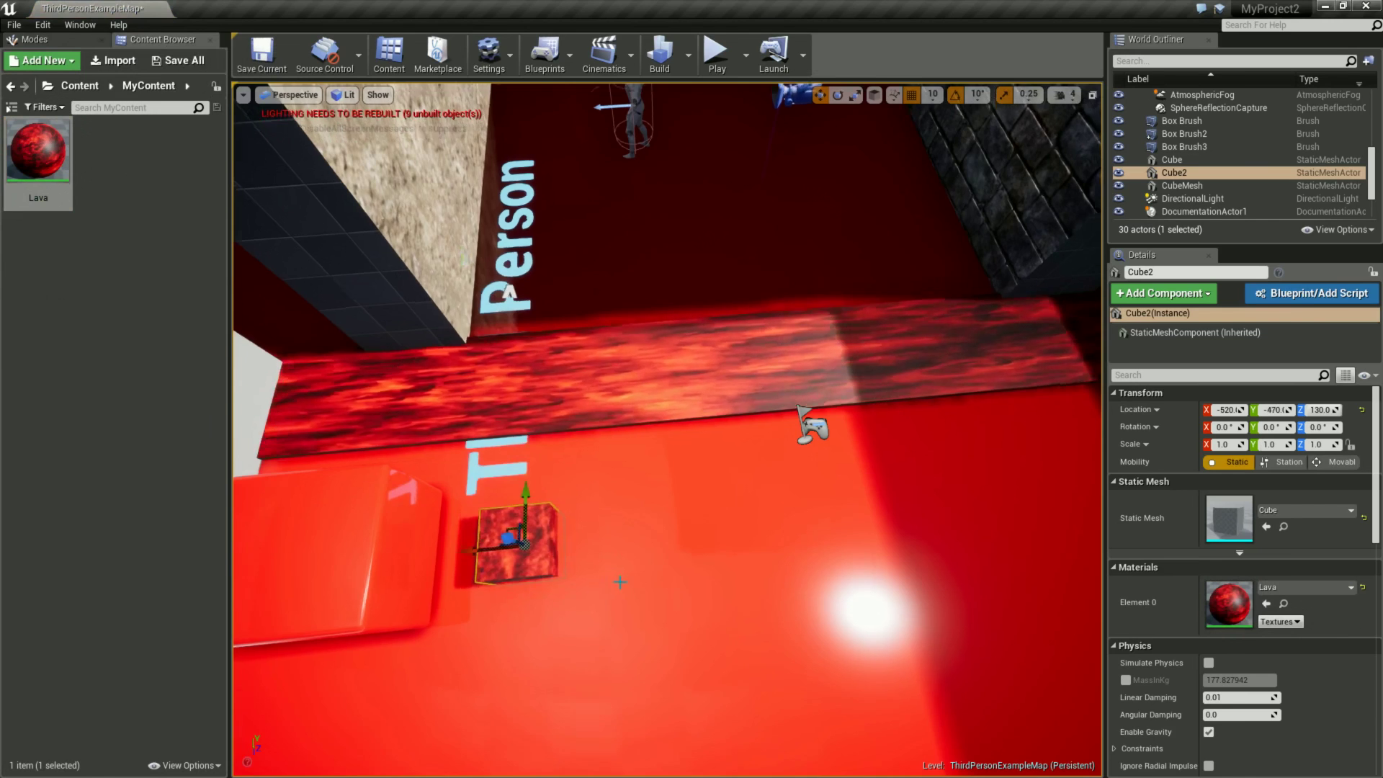
# - Reposition the lava cube along Y and raise it above the floor to Z 460
pyautogui.moveTo(587, 574)
pyautogui.mouseDown()
pyautogui.moveTo(569, 532)
pyautogui.moveTo(620, 517)
pyautogui.moveTo(785, 577)
pyautogui.moveTo(762, 640)
pyautogui.mouseUp()
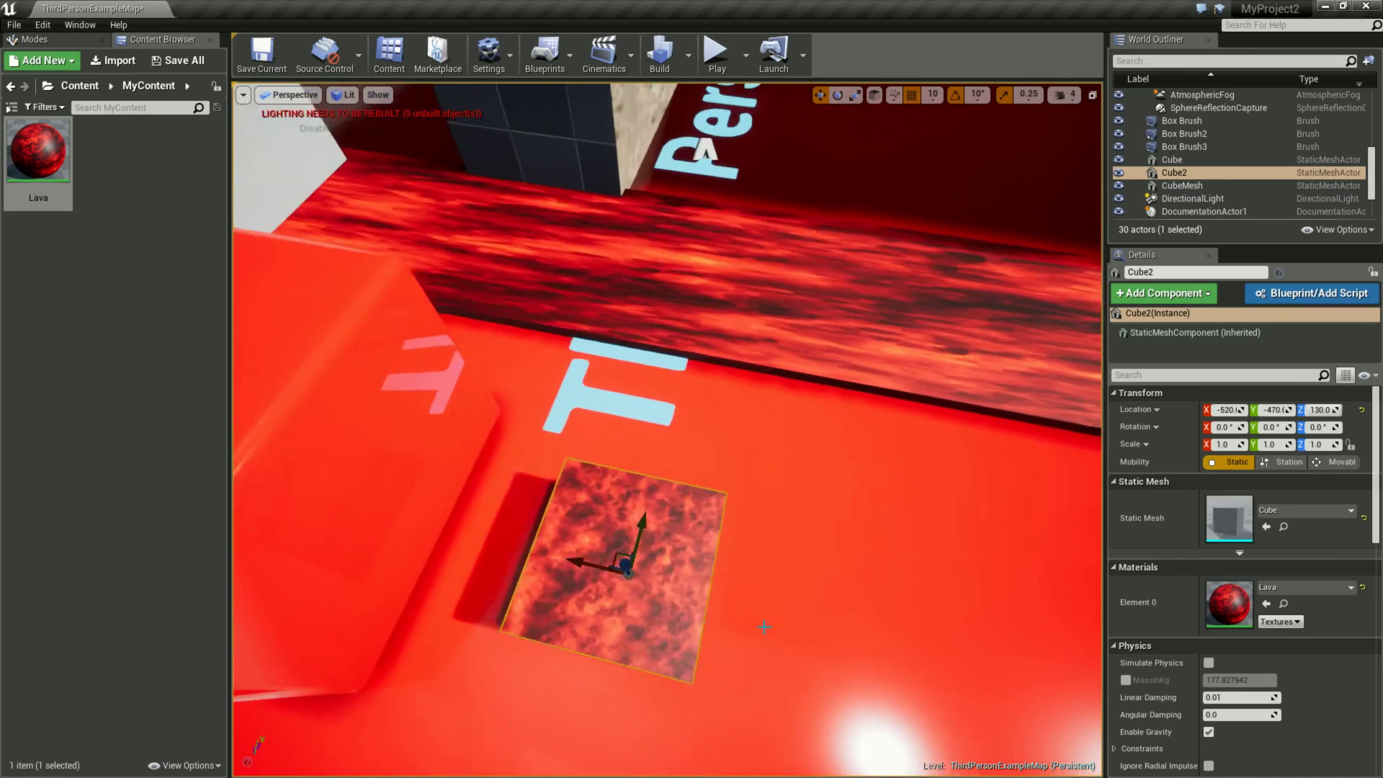
pyautogui.moveTo(663, 510)
pyautogui.mouseDown()
pyautogui.moveTo(706, 375)
pyautogui.moveTo(886, 472)
pyautogui.moveTo(905, 467)
pyautogui.mouseUp()
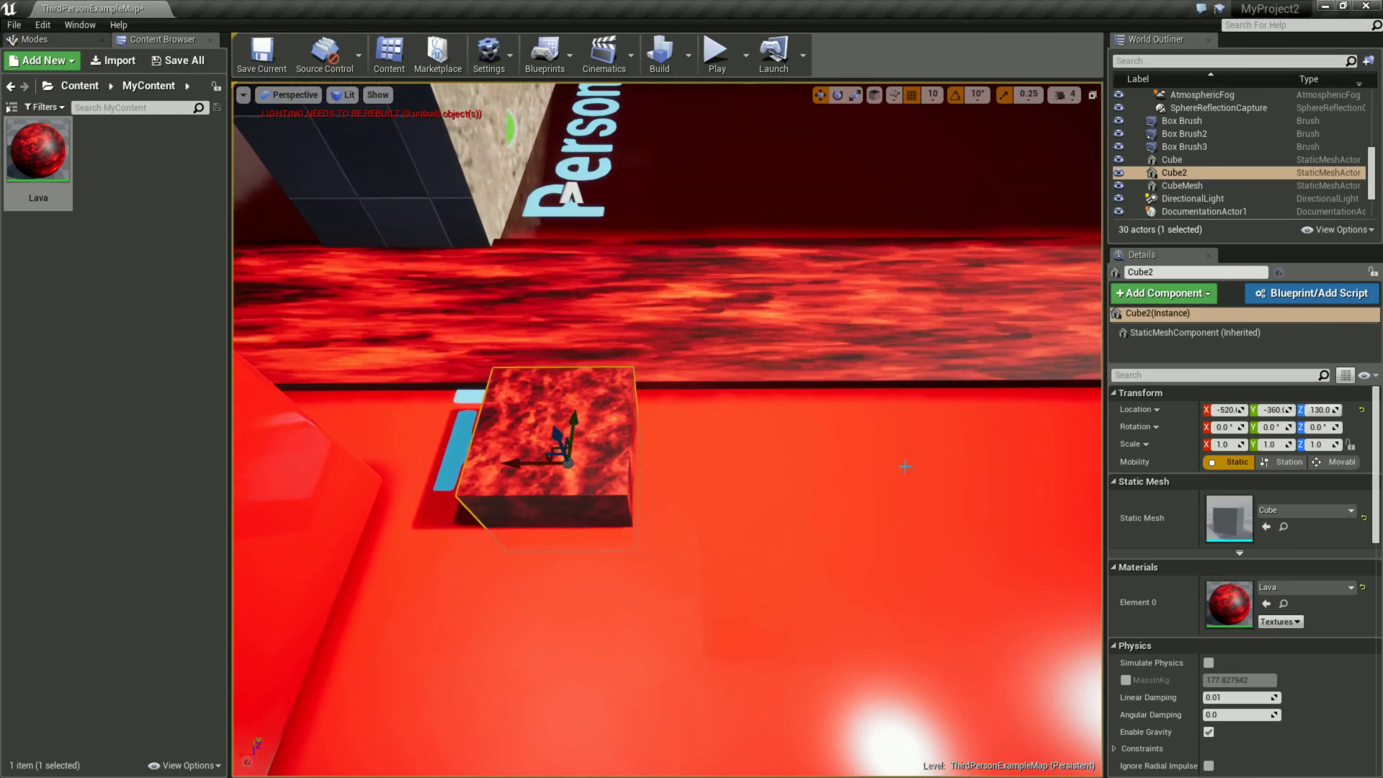
pyautogui.scroll(-4, 768, 407)
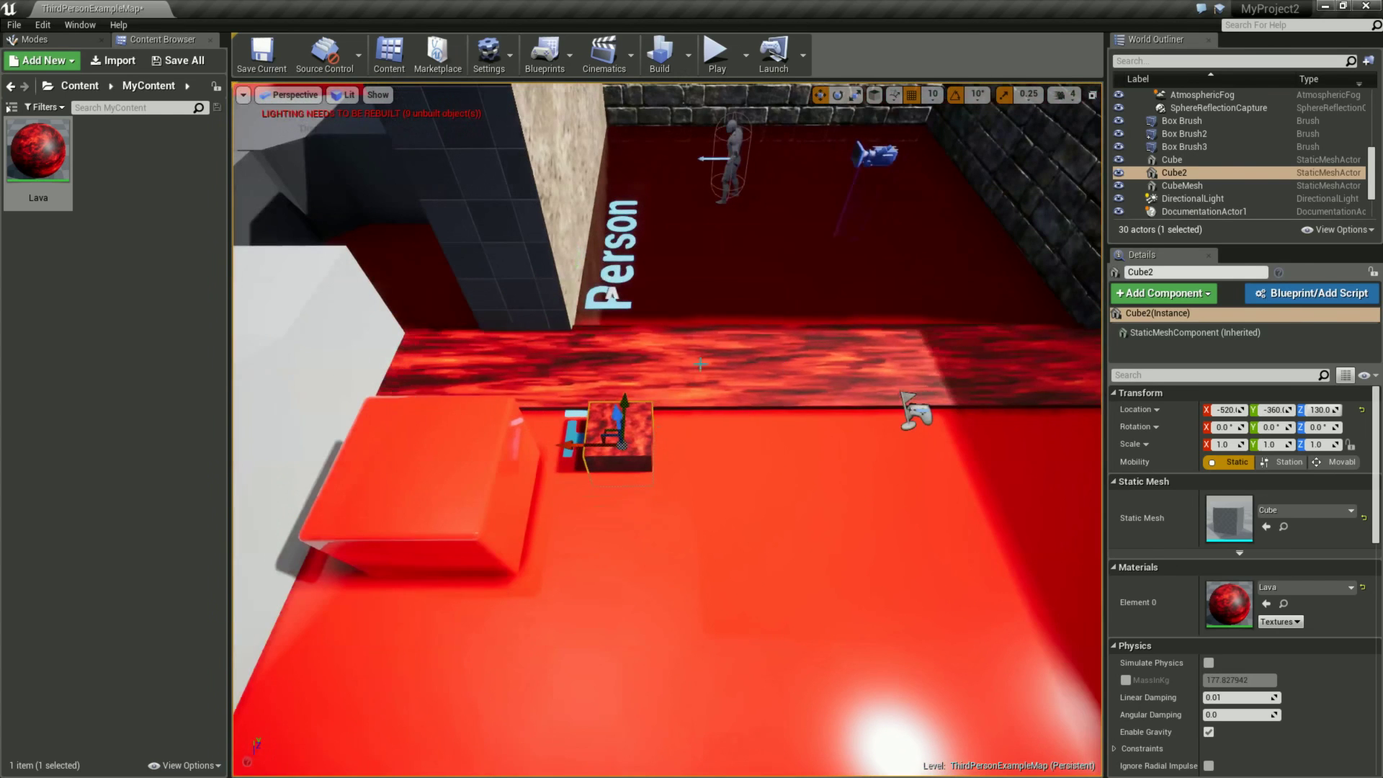
pyautogui.moveTo(726, 500); pyautogui.dragTo(833, 487)
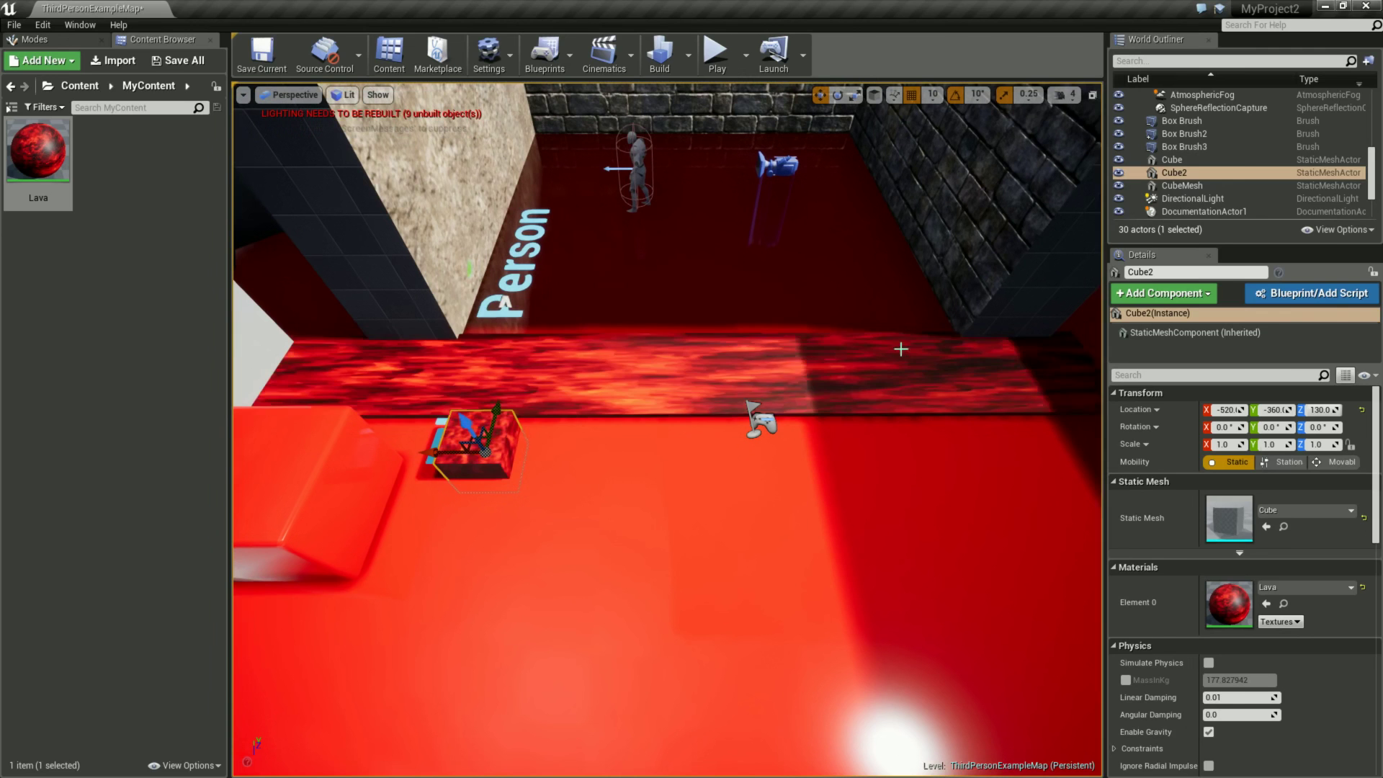
pyautogui.click(744, 400)
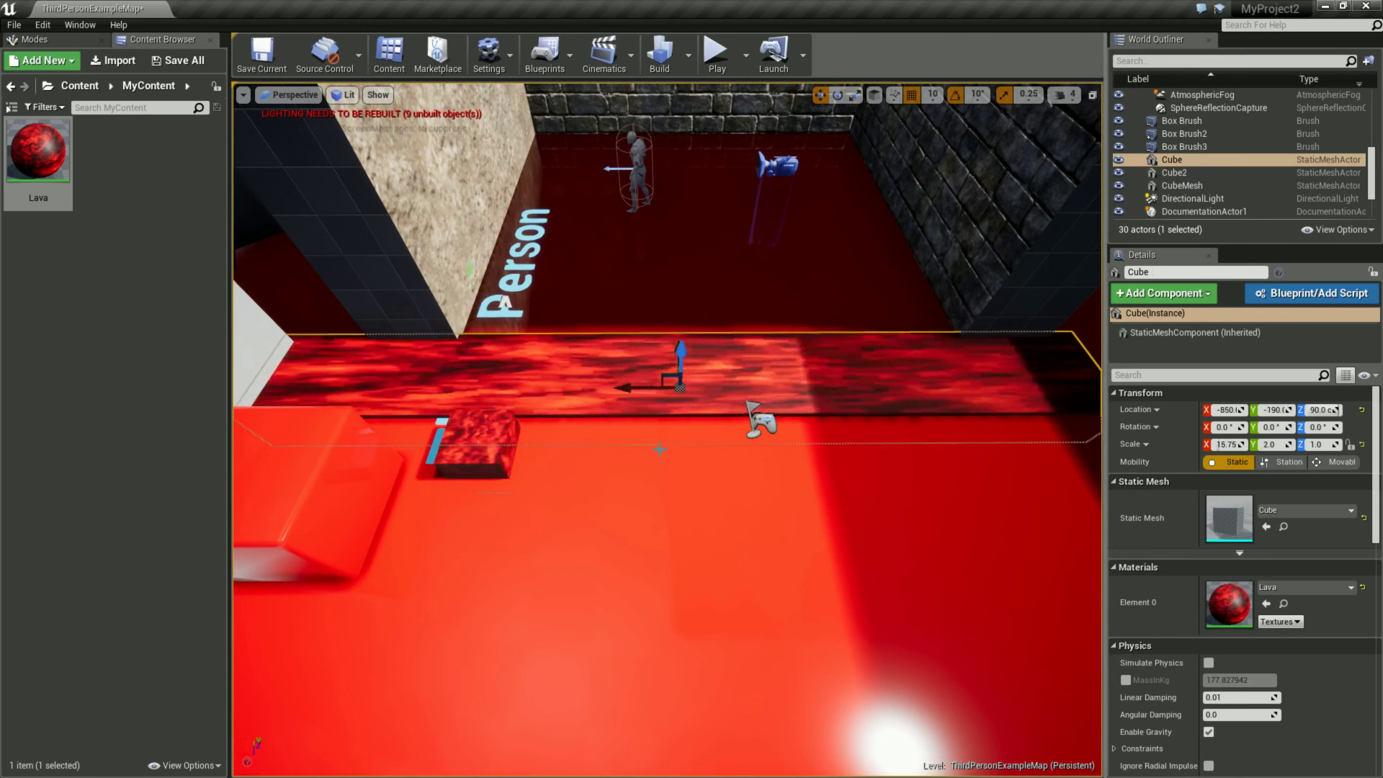
pyautogui.click(461, 477)
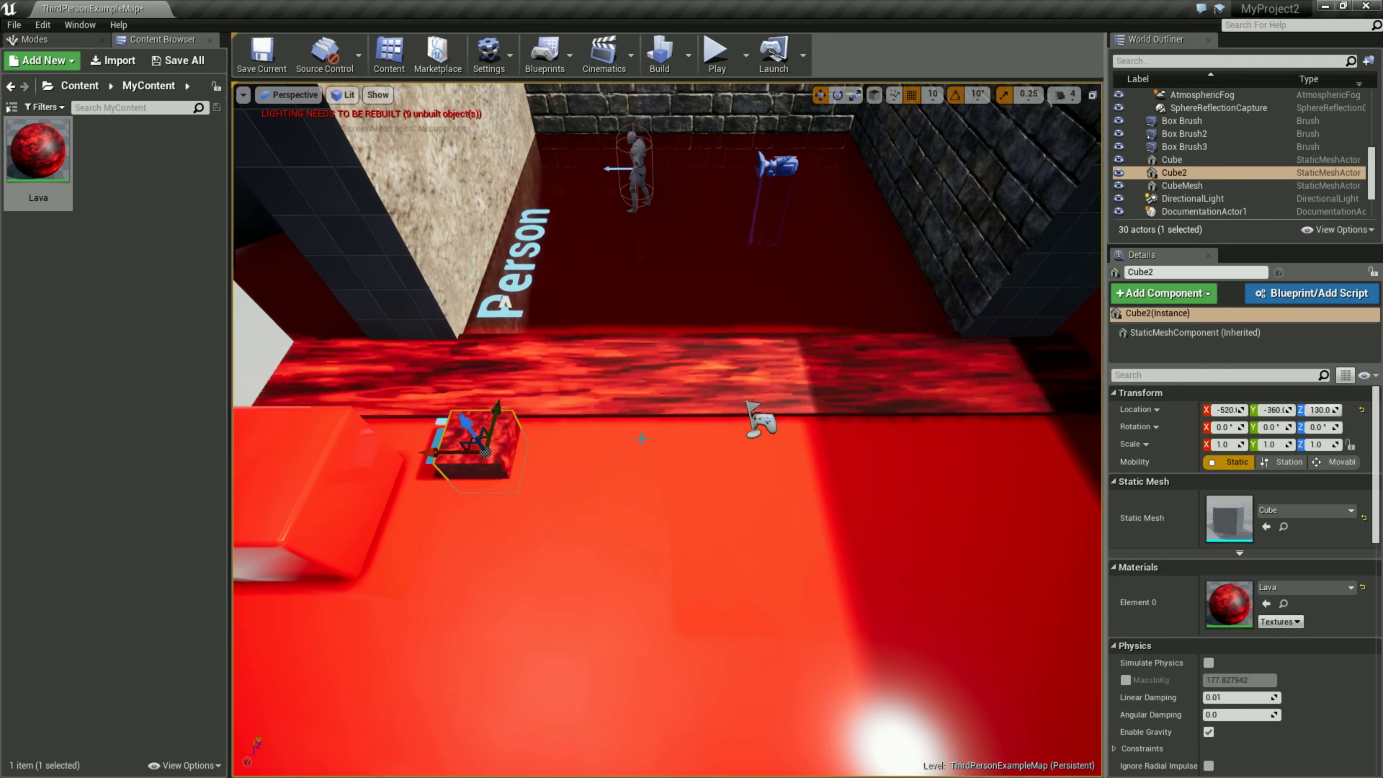
pyautogui.moveTo(476, 431)
pyautogui.mouseDown()
pyautogui.moveTo(448, 375)
pyautogui.moveTo(342, 255)
pyautogui.mouseUp()
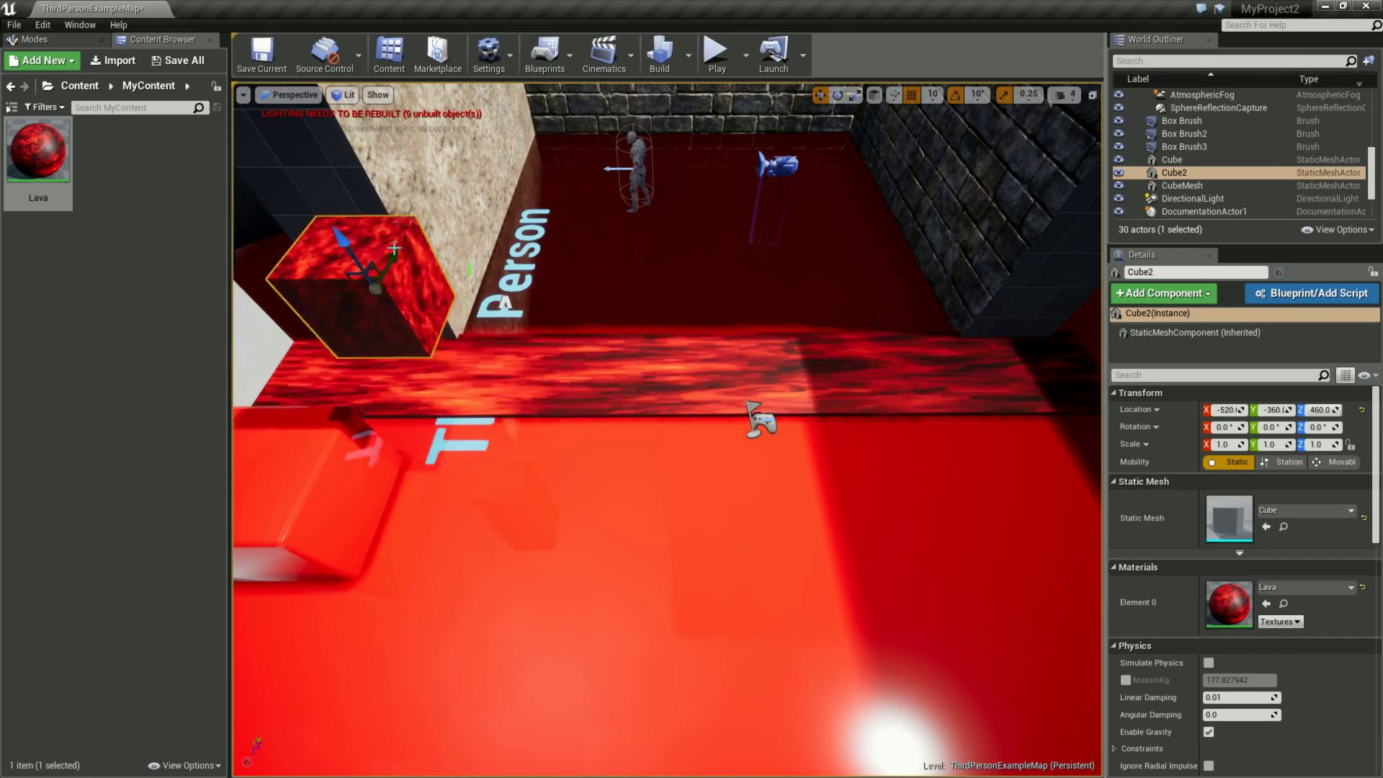
pyautogui.moveTo(342, 256); pyautogui.dragTo(303, 259, button='right')
# - Delete the original lava floor strip cube
pyautogui.moveTo(437, 461); pyautogui.dragTo(625, 463, button='right')
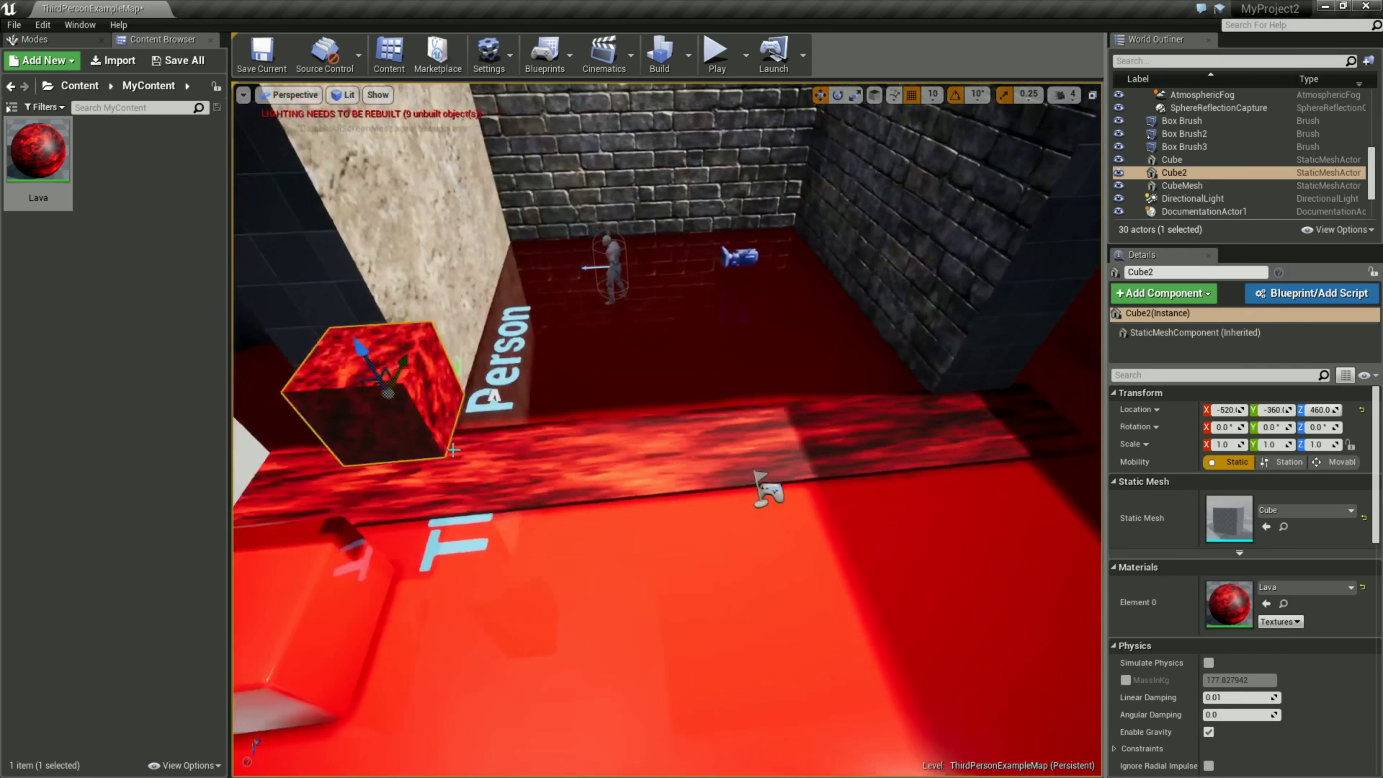
pyautogui.click(625, 463)
pyautogui.press('Delete')
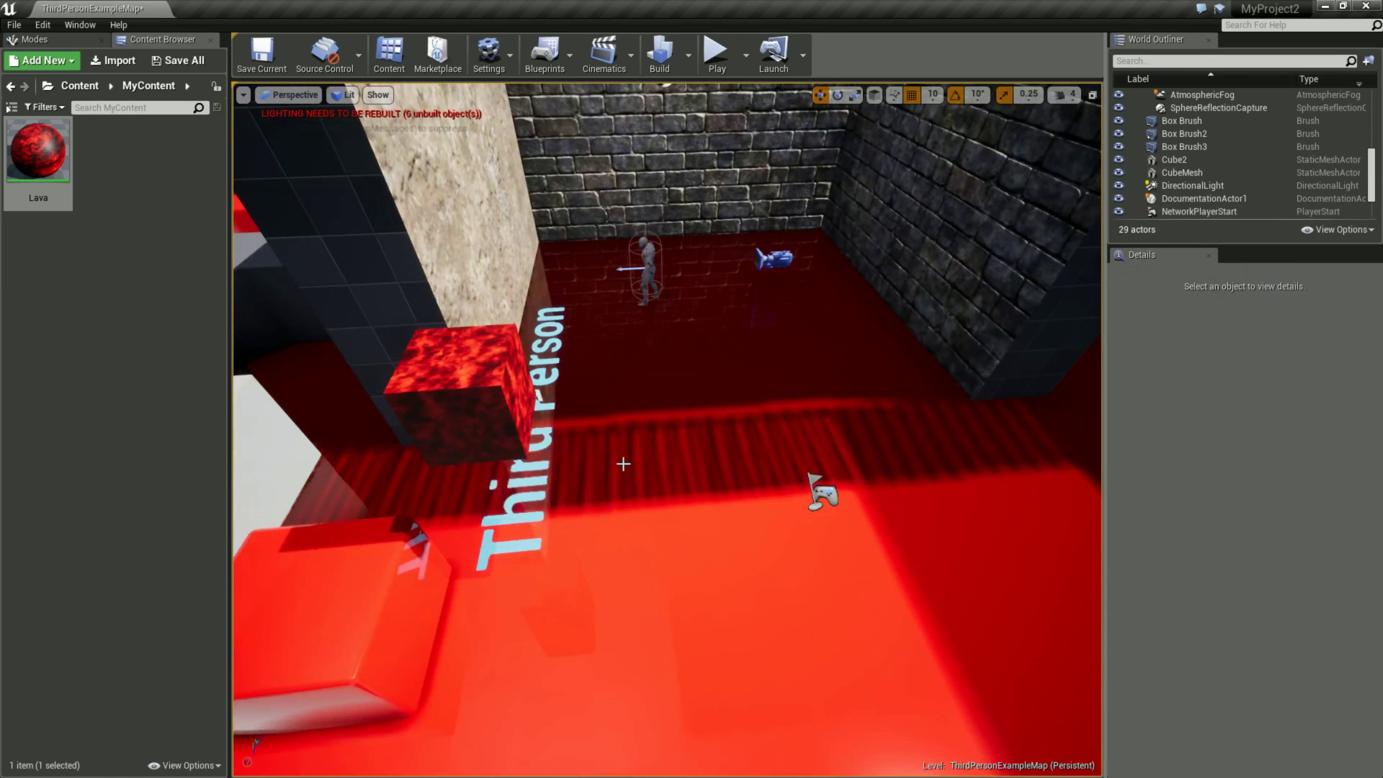